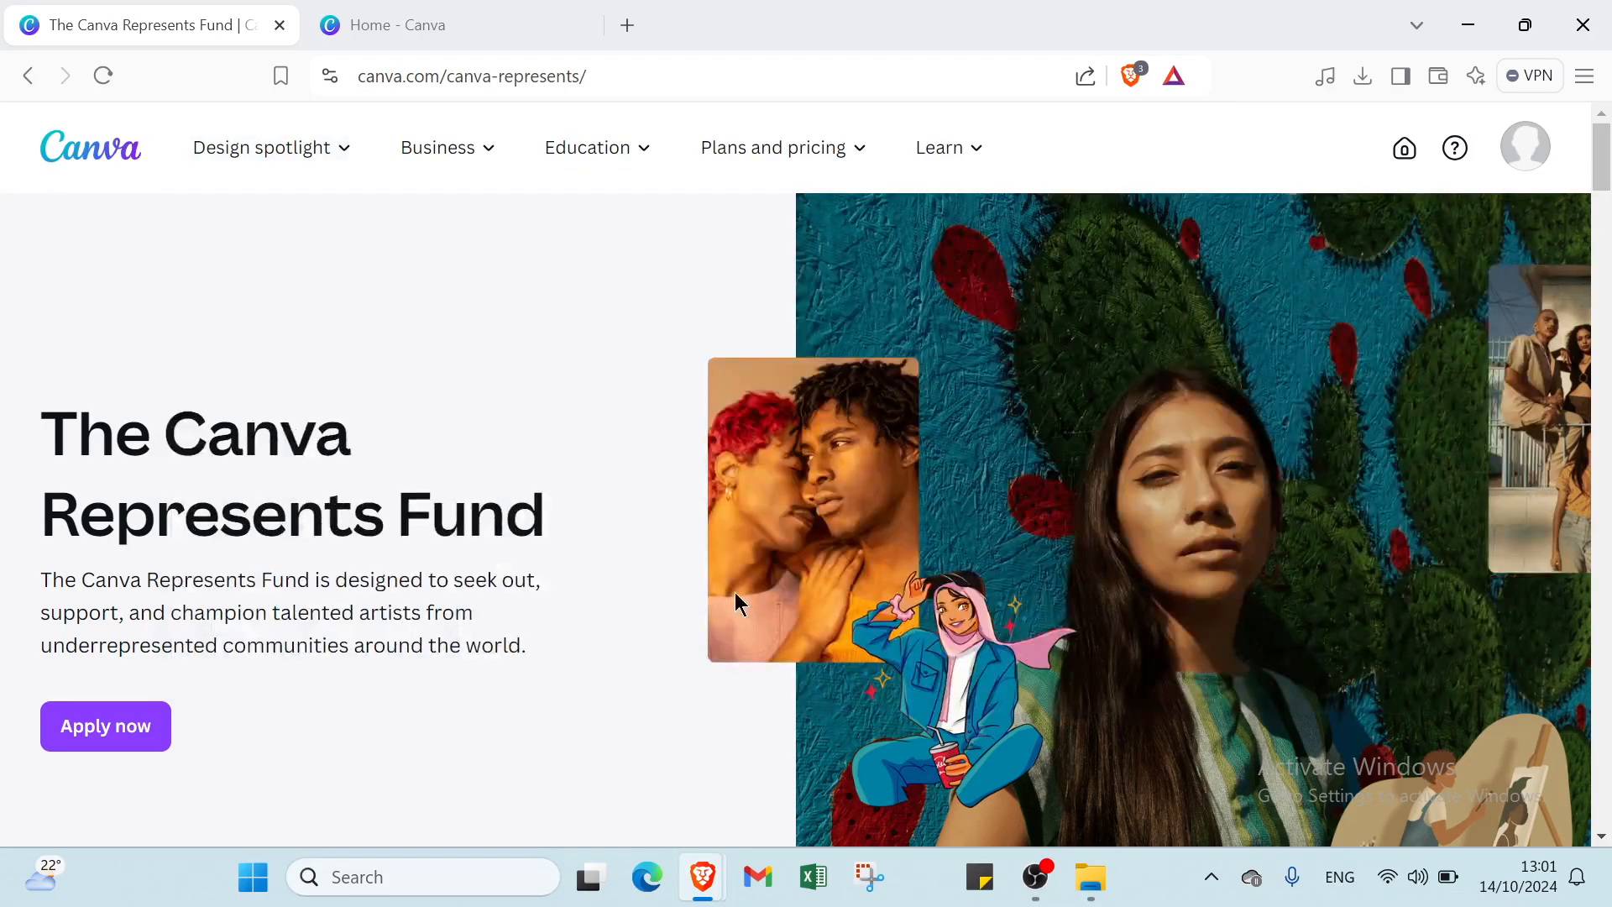
- Browse the Canva page, briefly opening and closing the account menu
scroll(729, 588, down, 10)
scroll(724, 577, up, 10)
click(1516, 152)
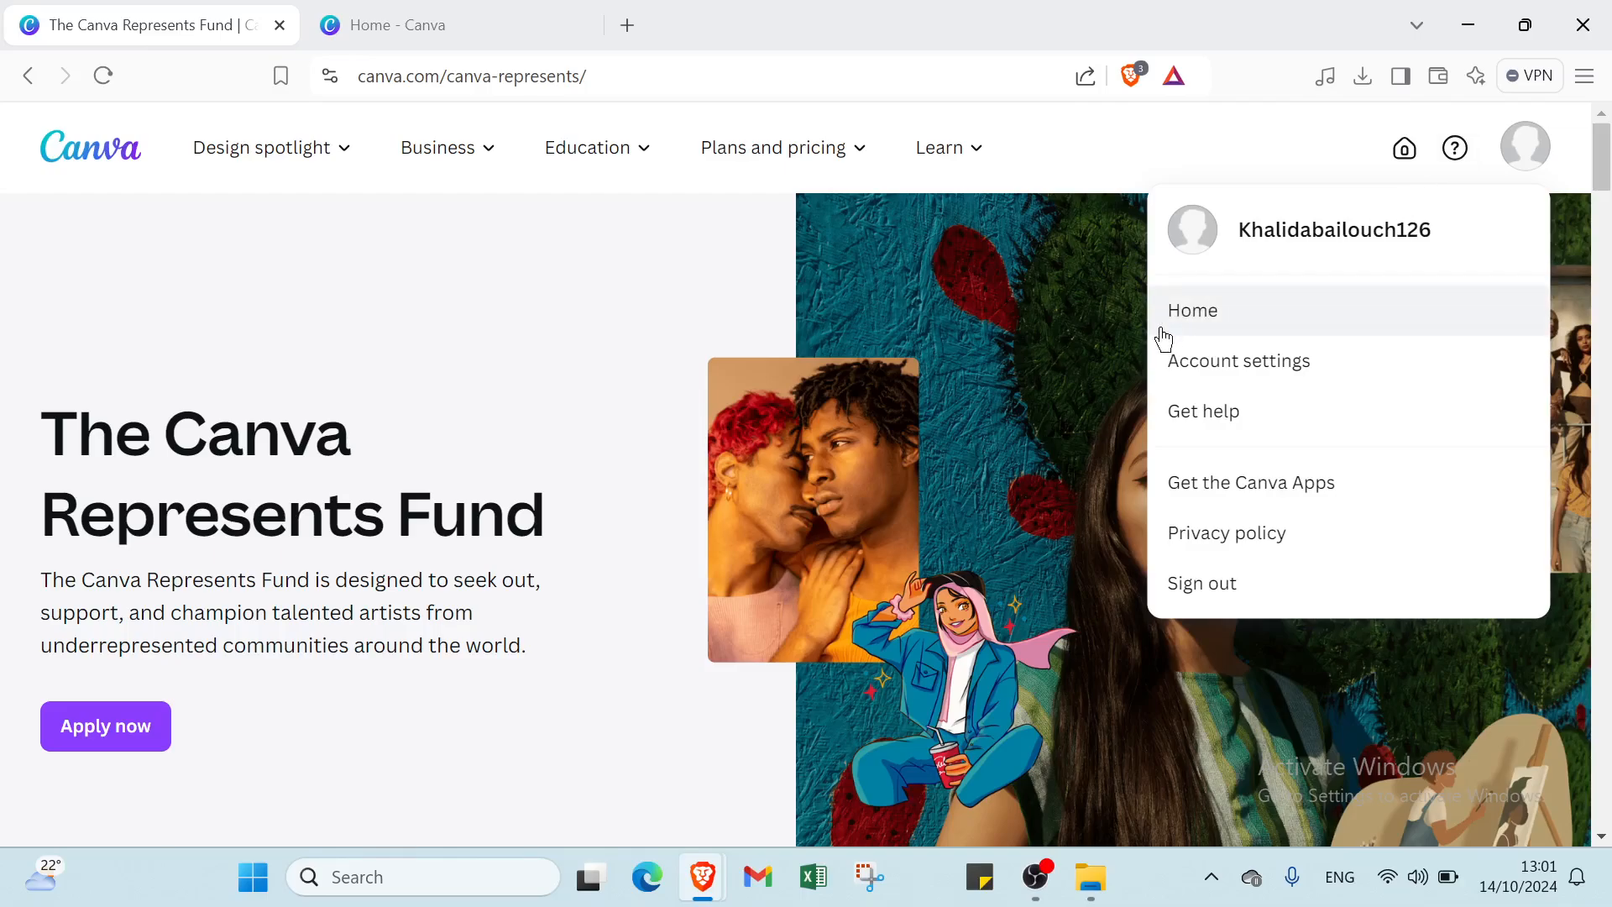
click(1090, 160)
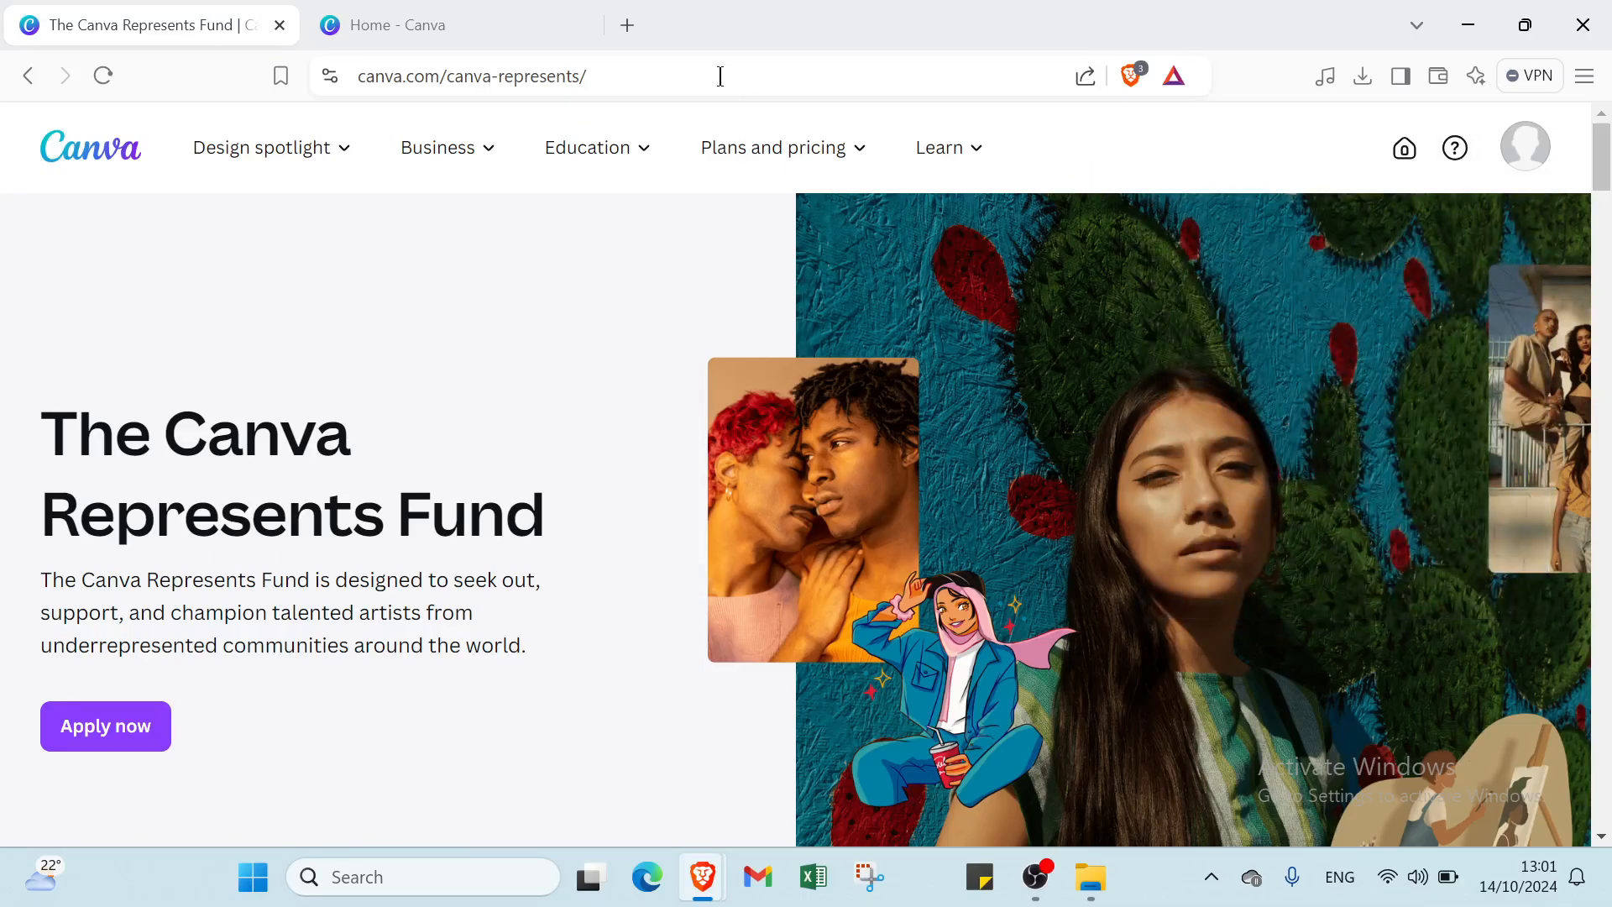
click(412, 25)
click(207, 13)
scroll(294, 217, down, 3)
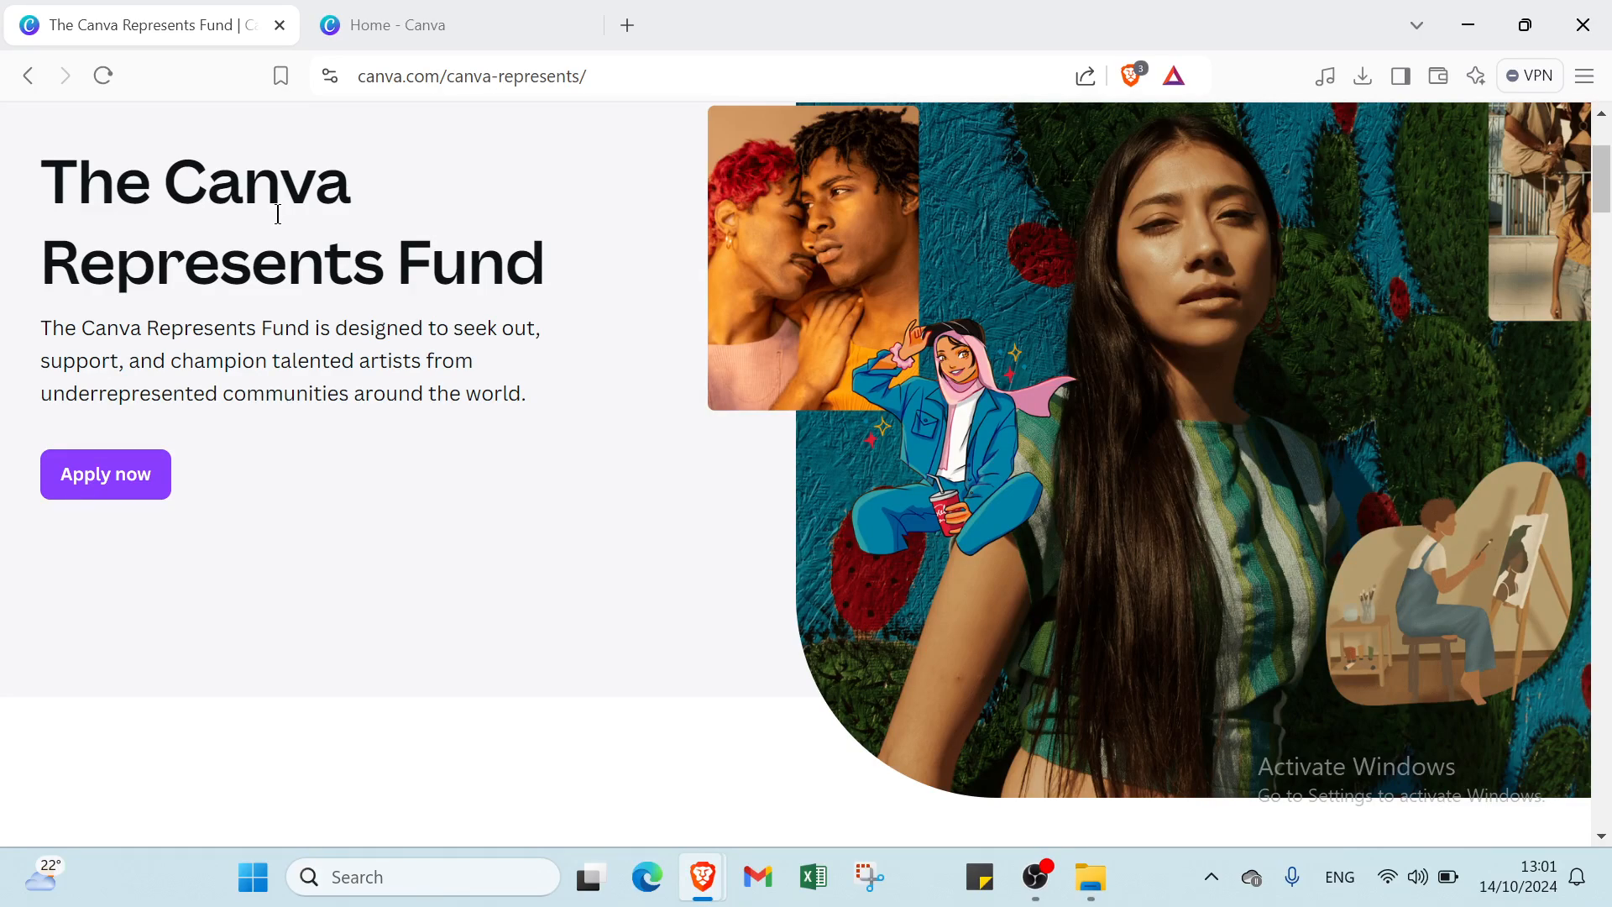
scroll(341, 252, down, 1)
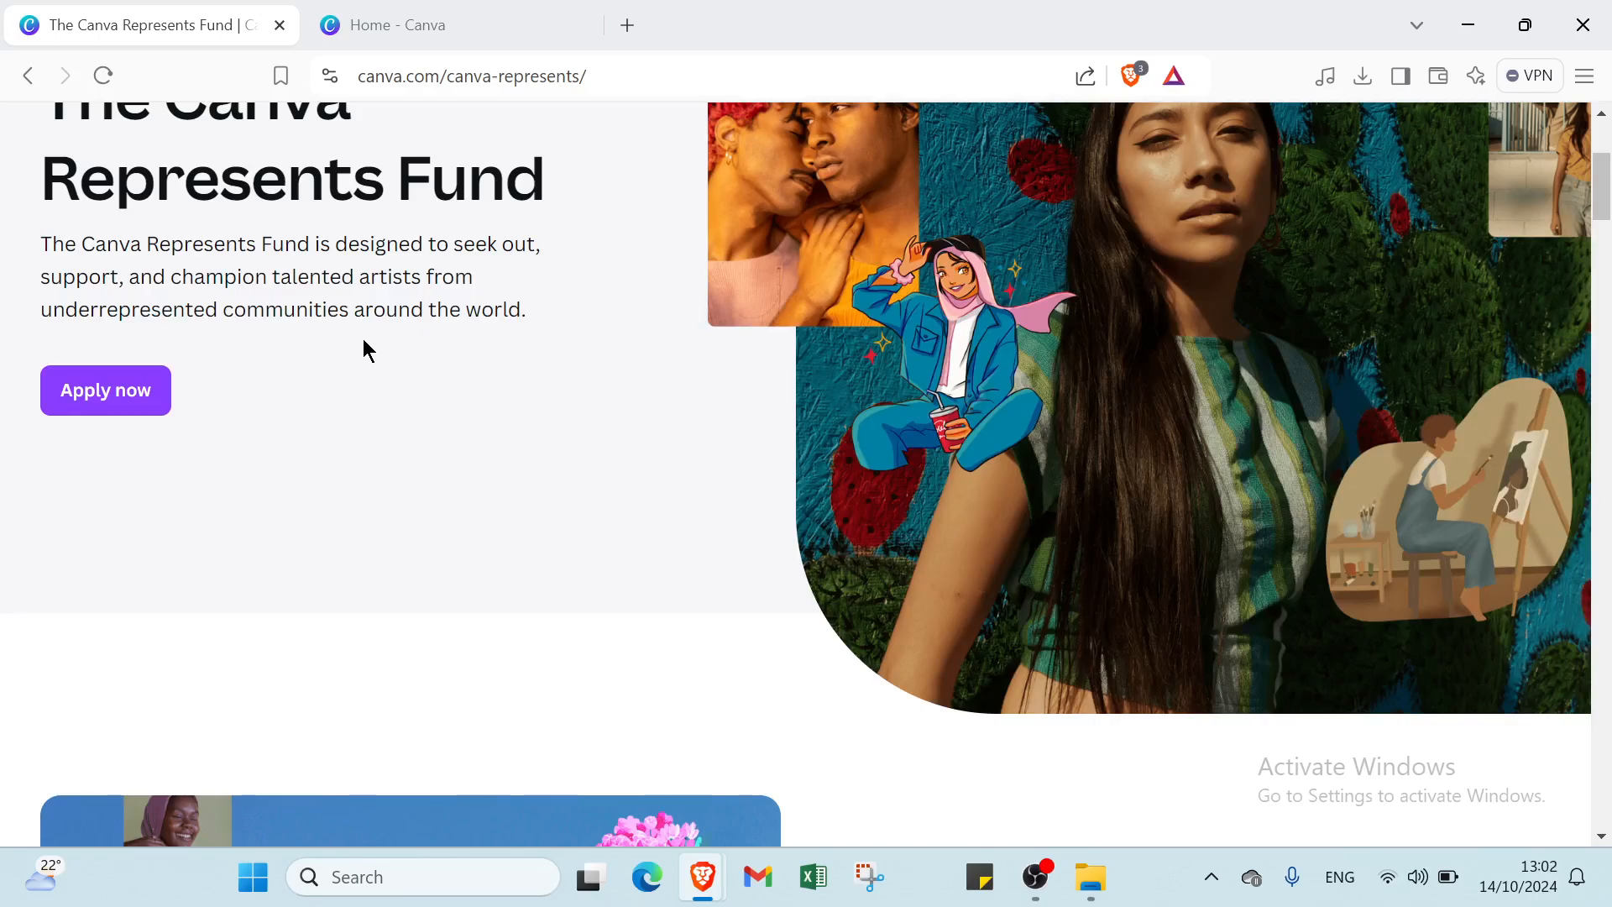
- Search Canva for 'books' and show all results without the All your content filter
click(367, 25)
click(922, 147)
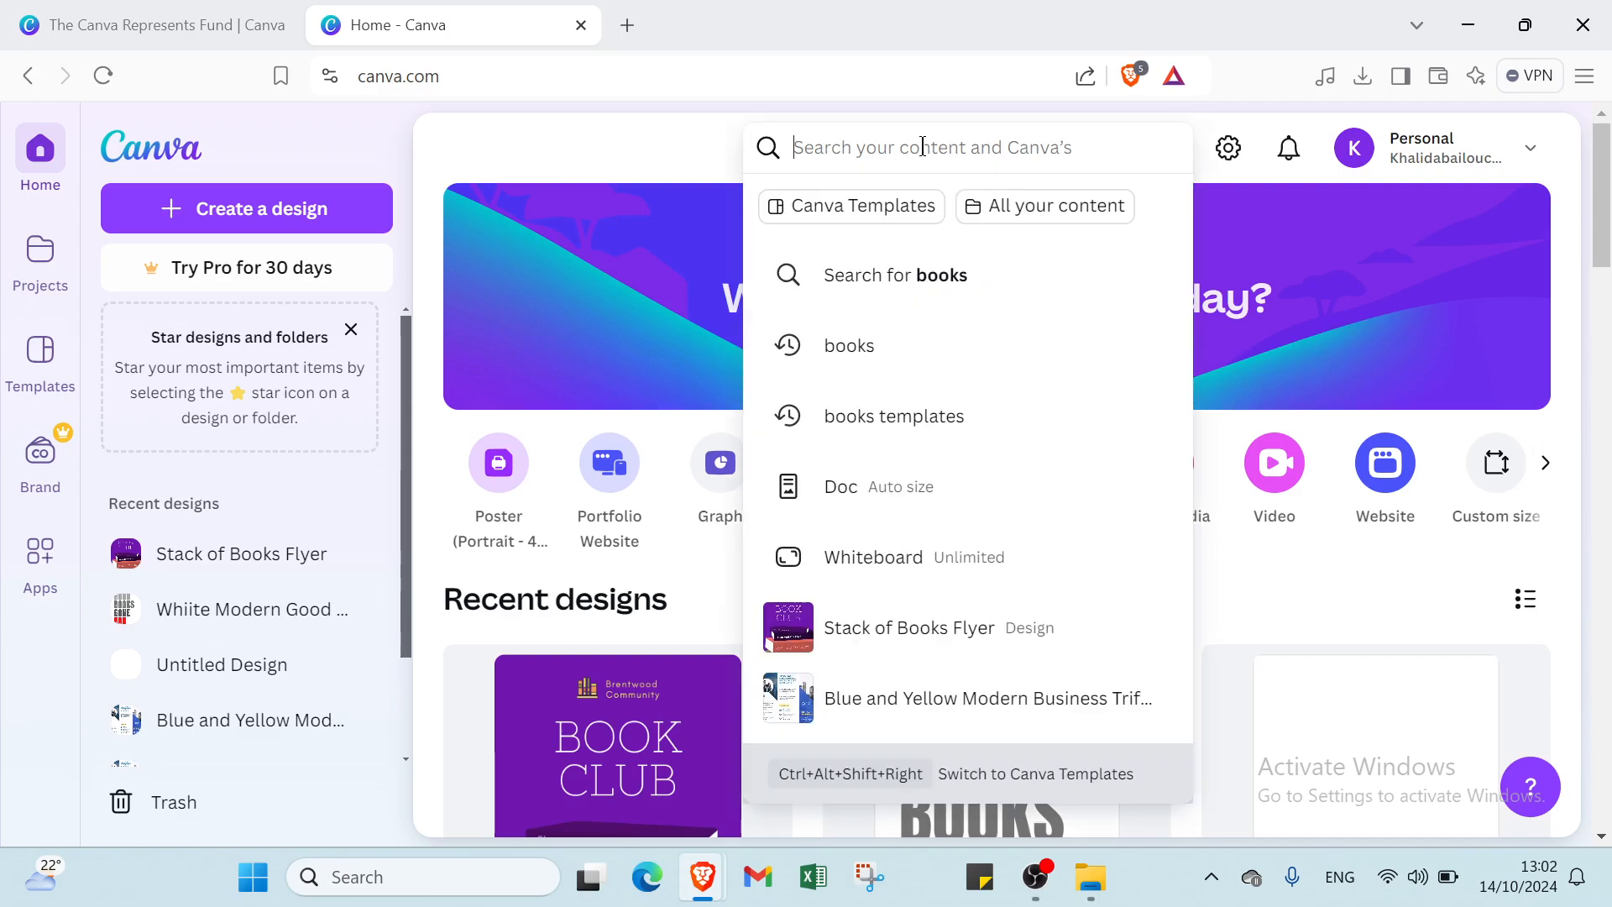
click(865, 345)
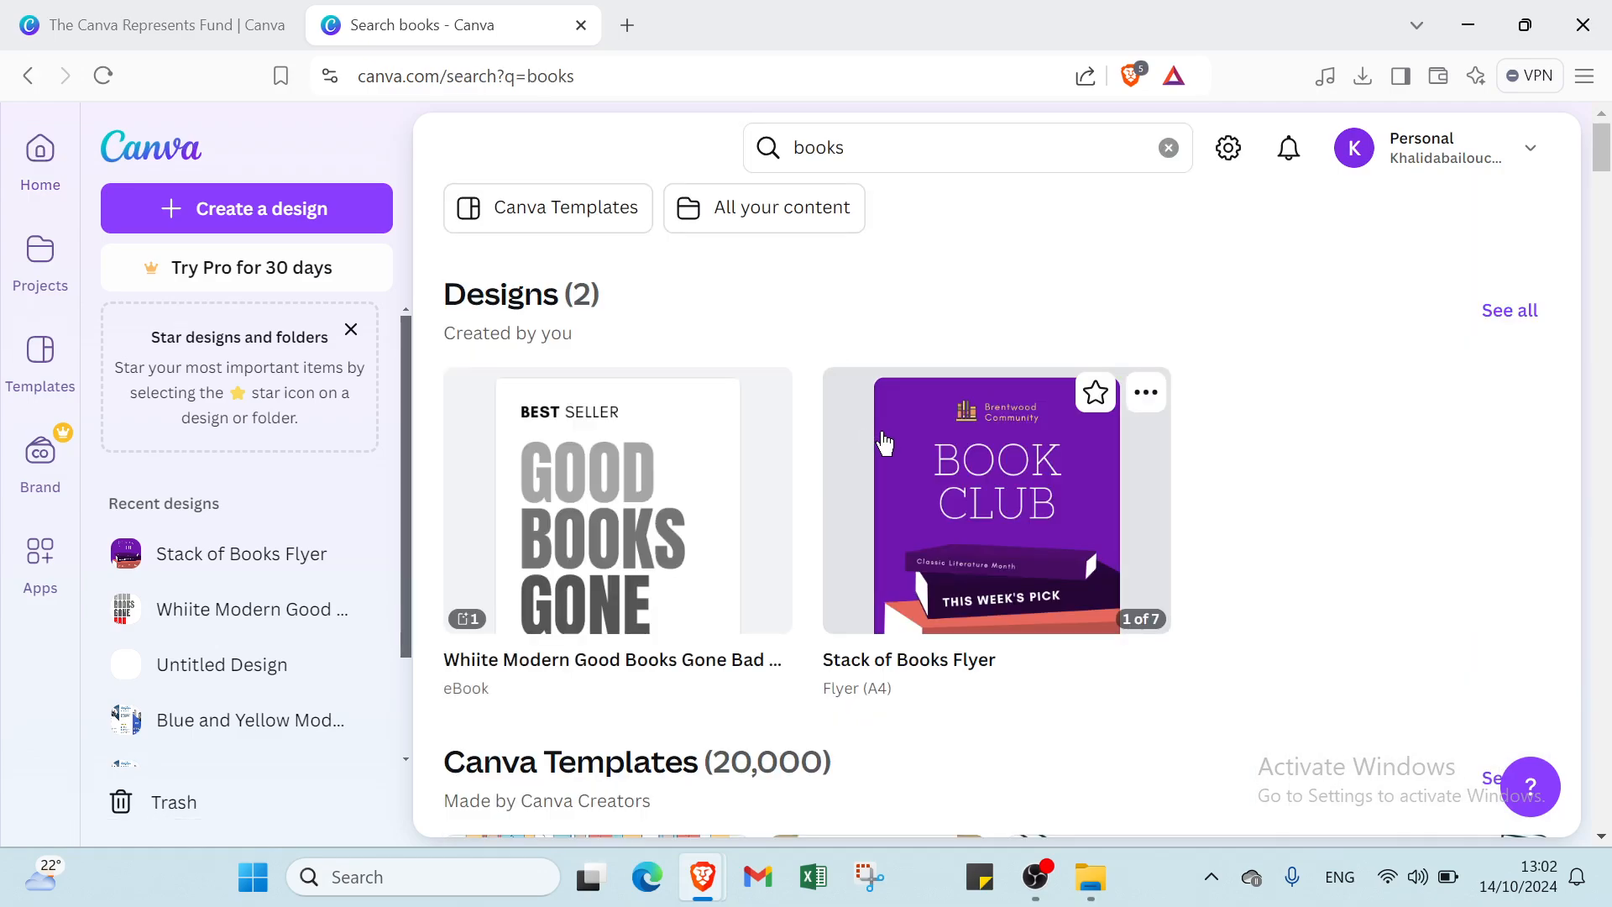
scroll(798, 469, down, 4)
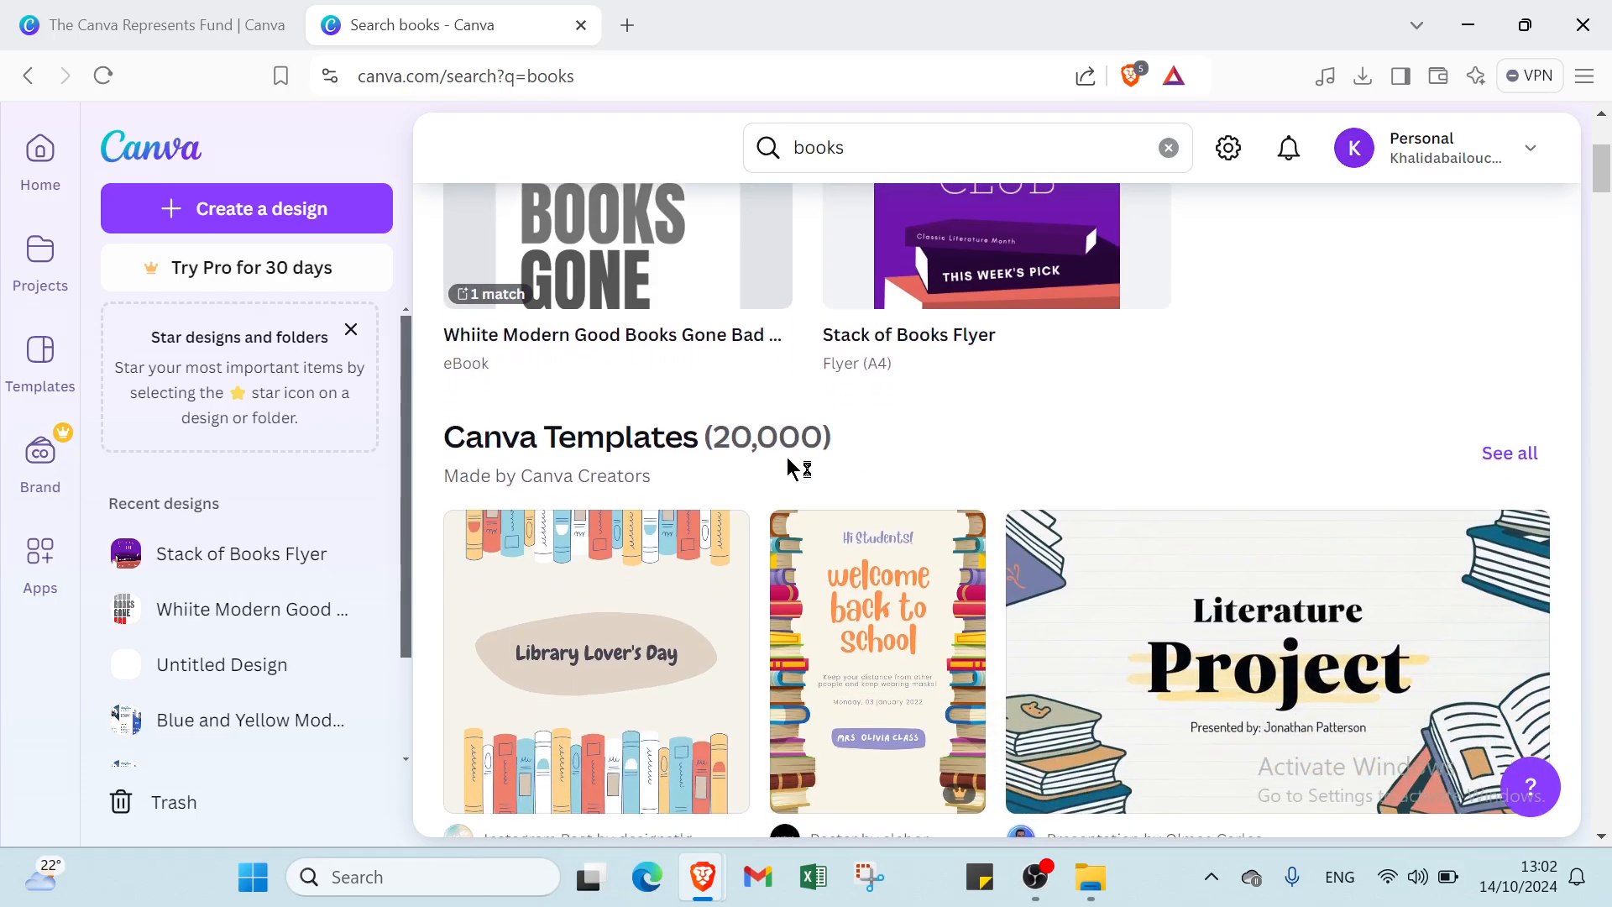
scroll(806, 410, up, 1)
scroll(759, 477, down, 3)
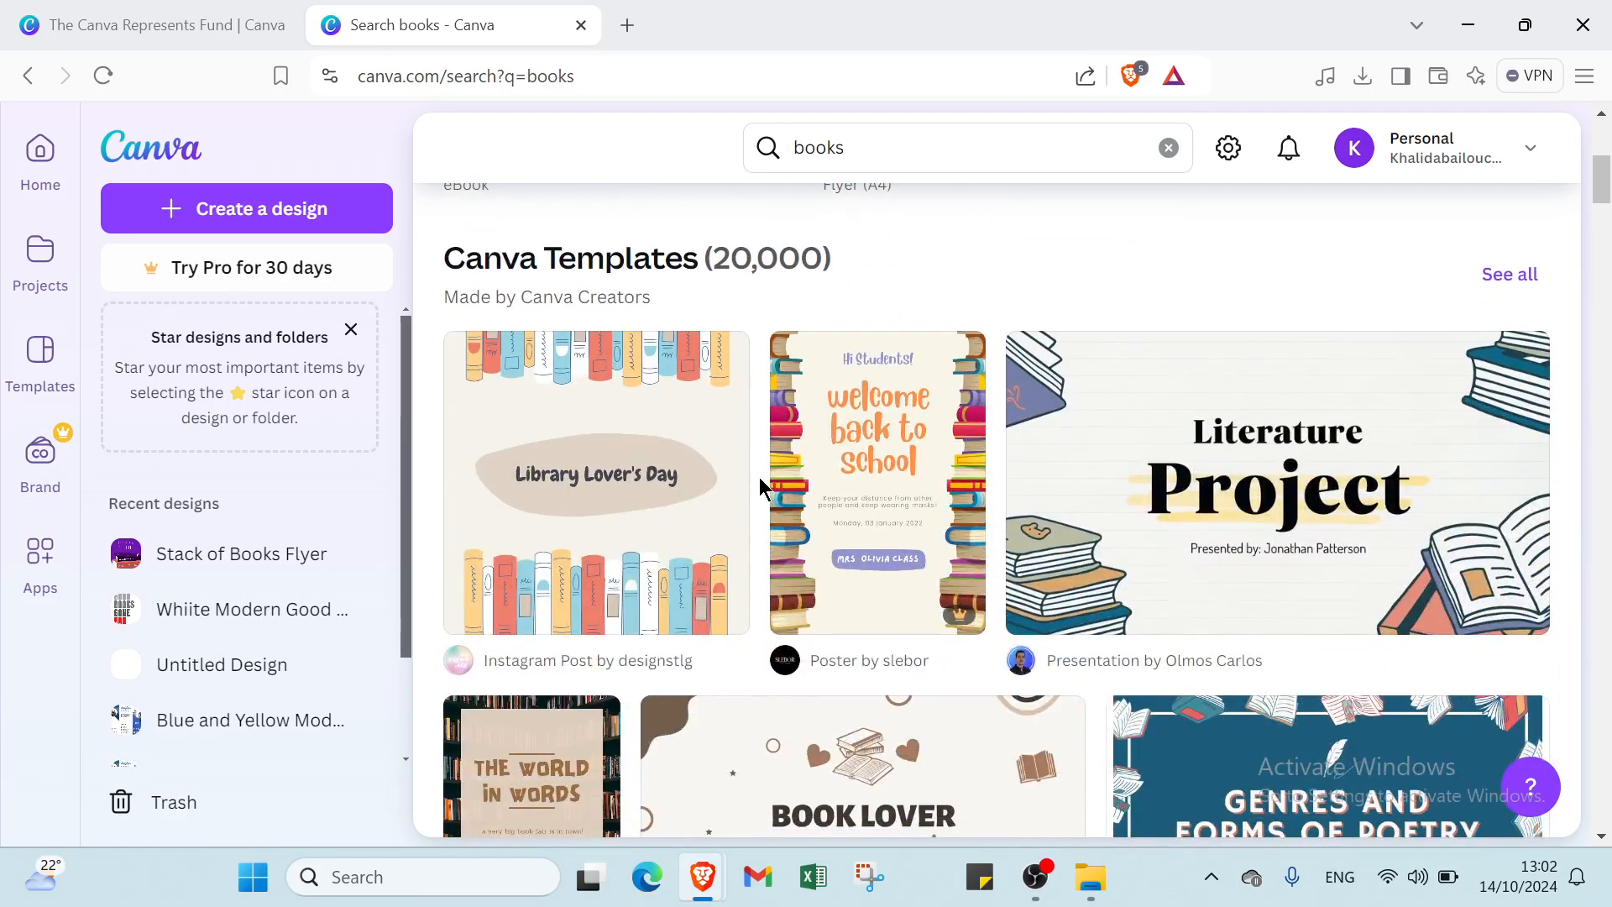
scroll(965, 504, down, 1)
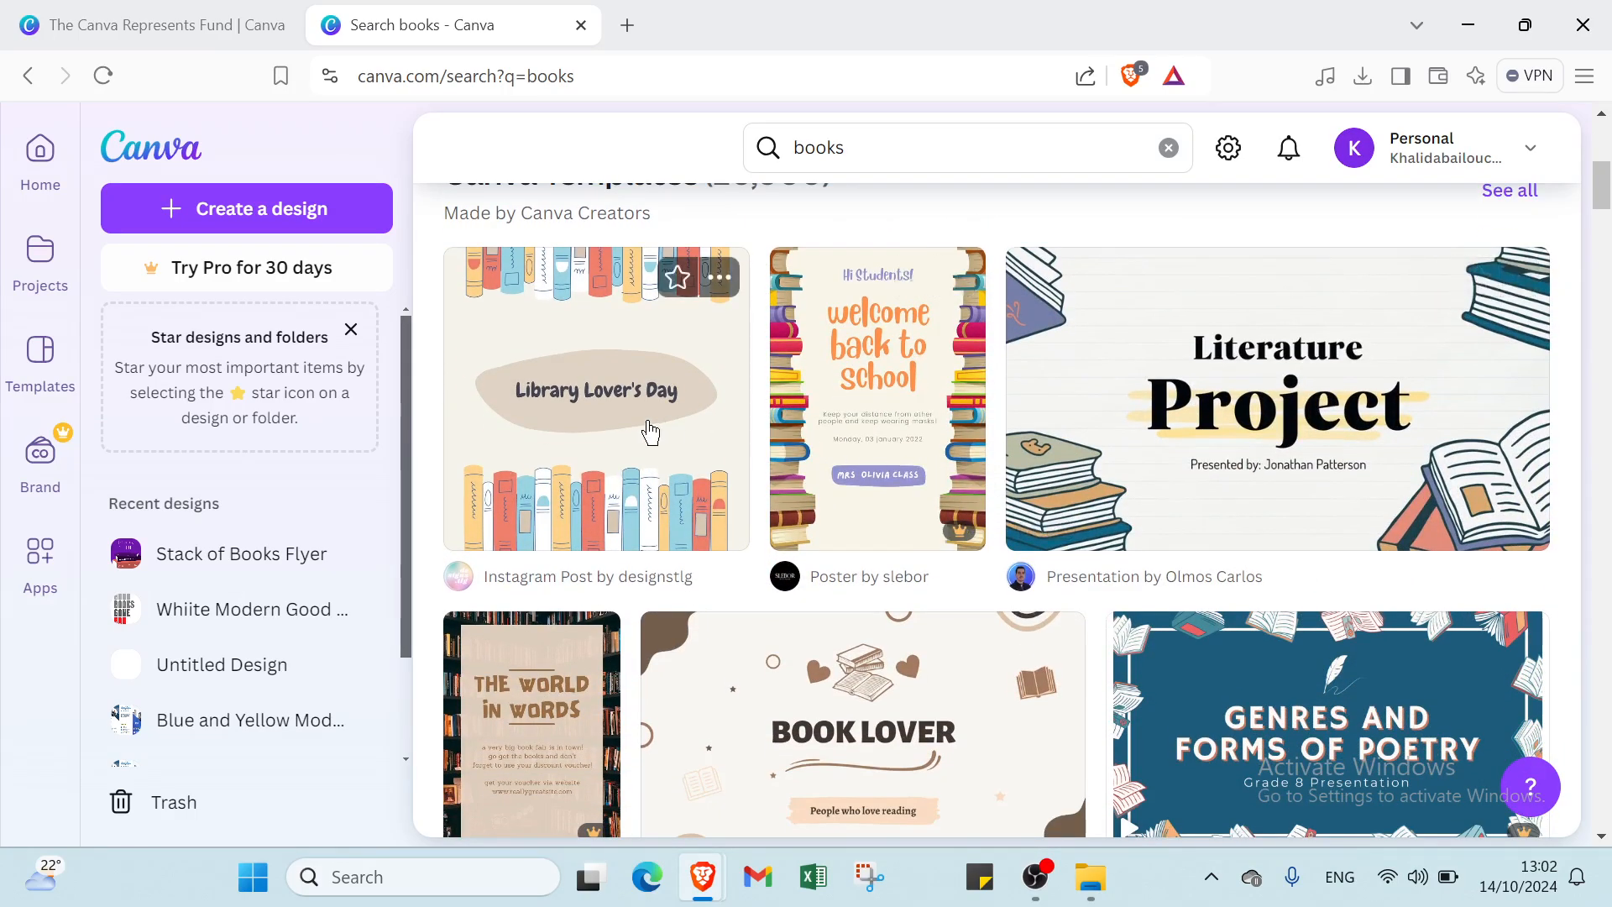
scroll(777, 480, up, 7)
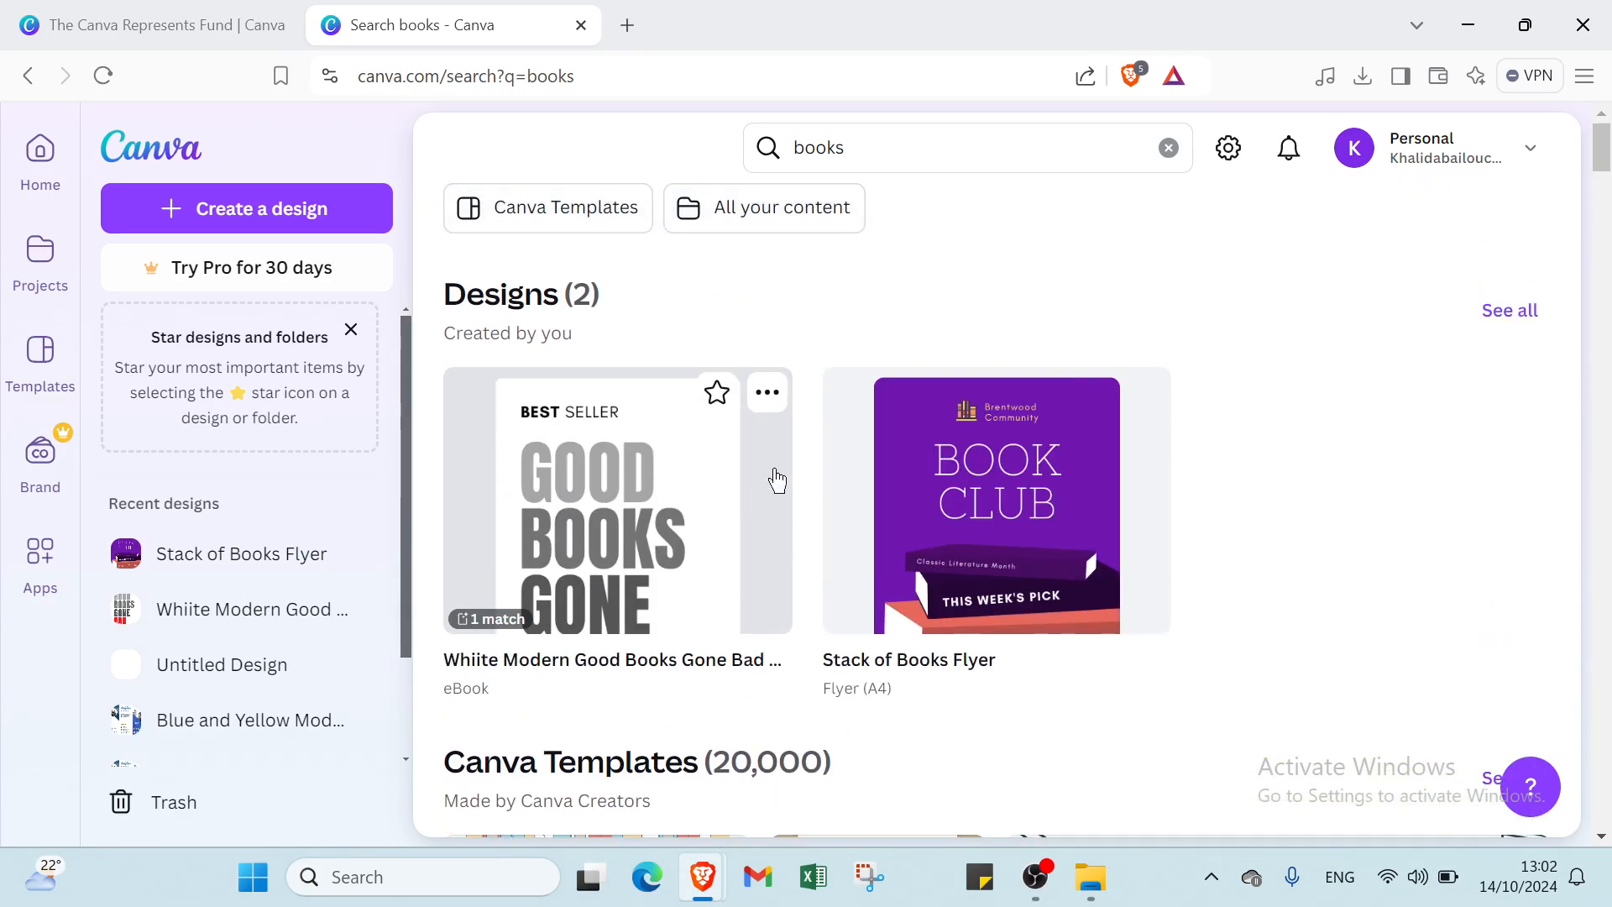
click(1526, 312)
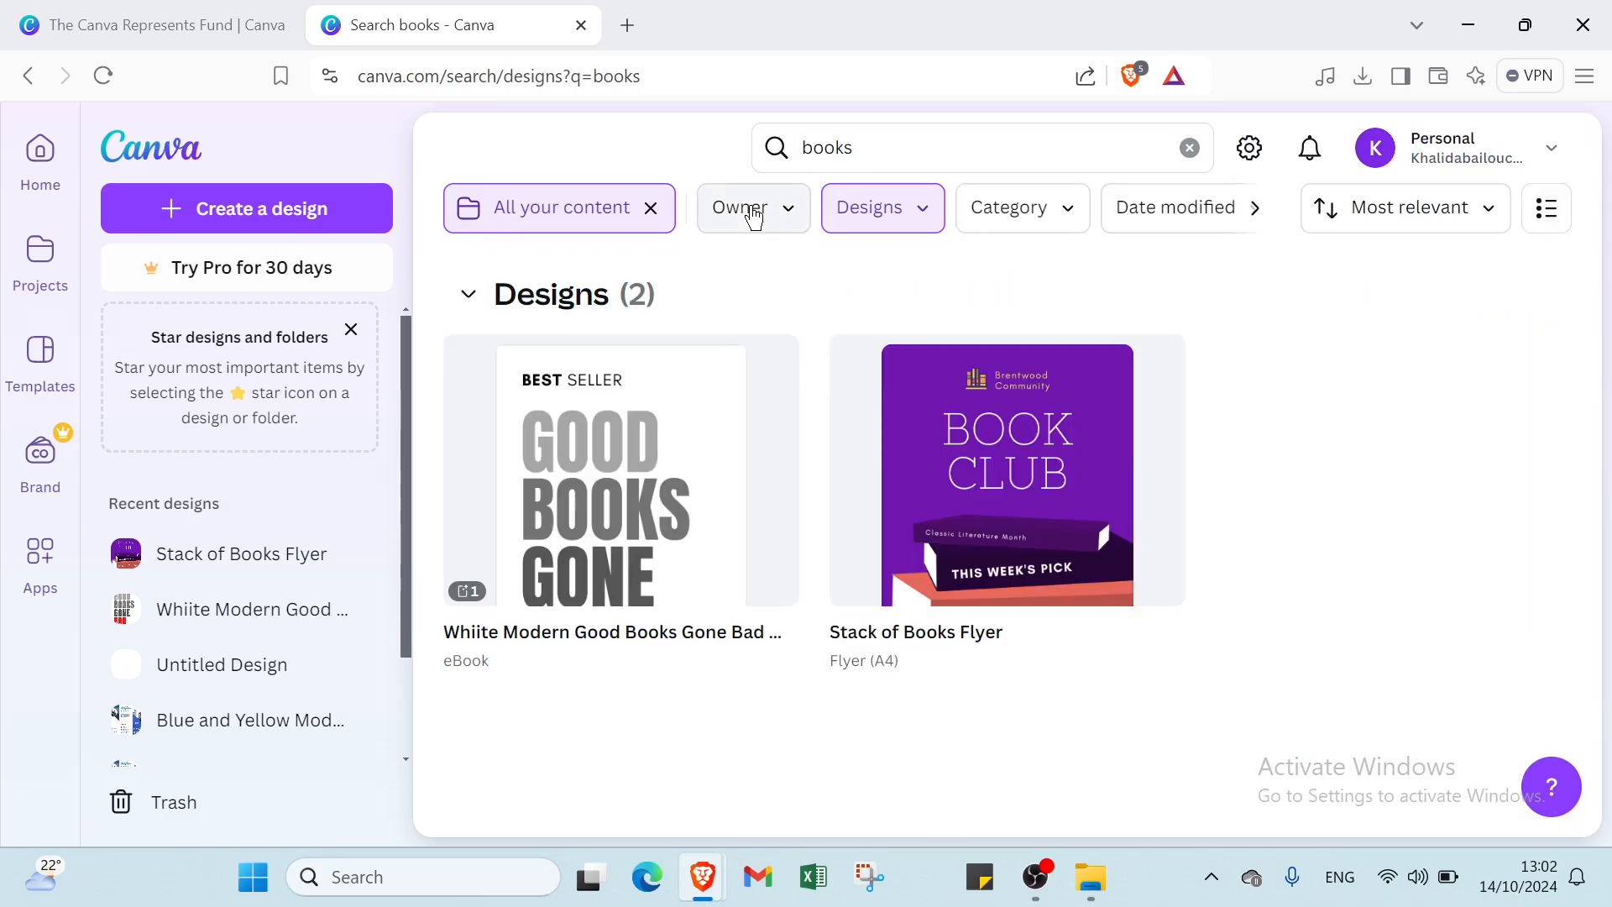
click(651, 208)
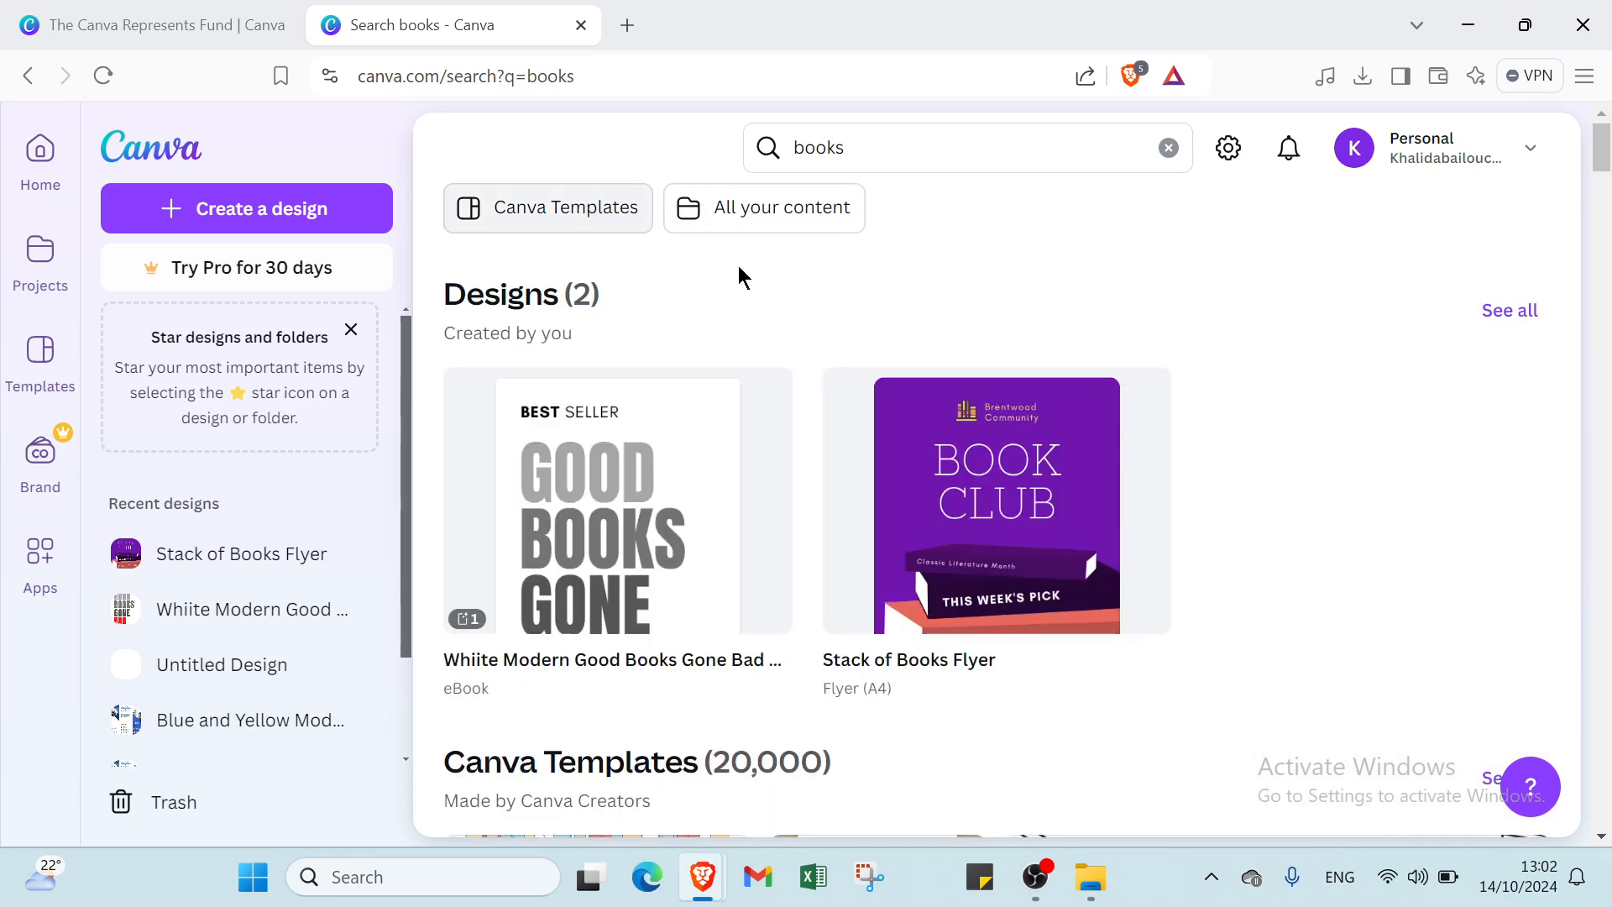
scroll(864, 396, down, 5)
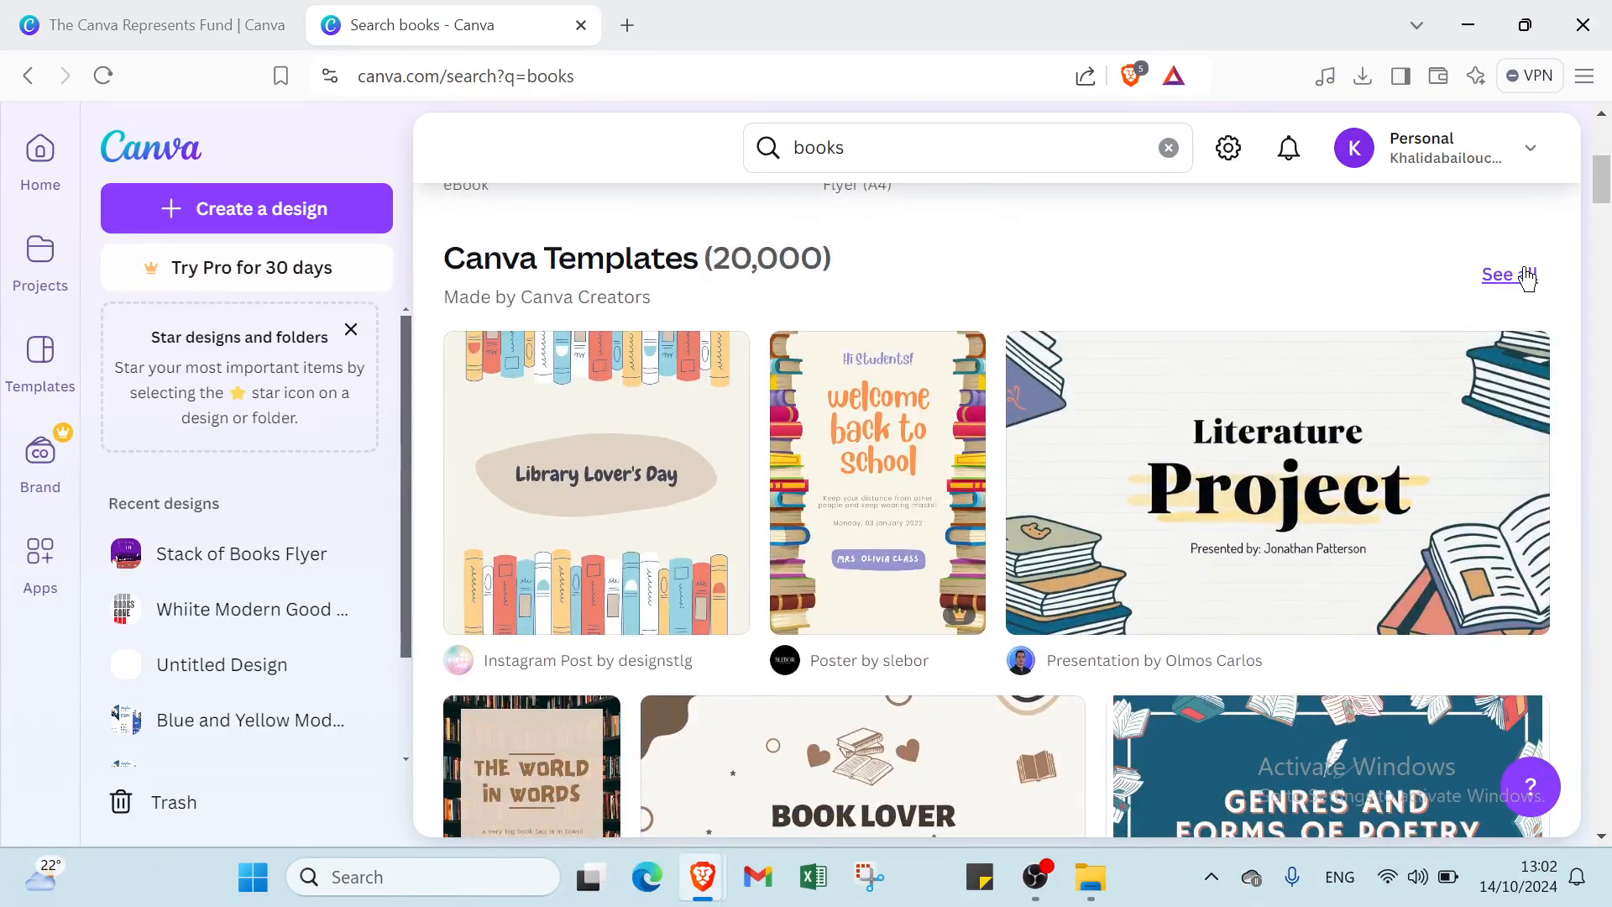
- Filter the full 'books' template list to Free price and the white colour swatch
click(1523, 275)
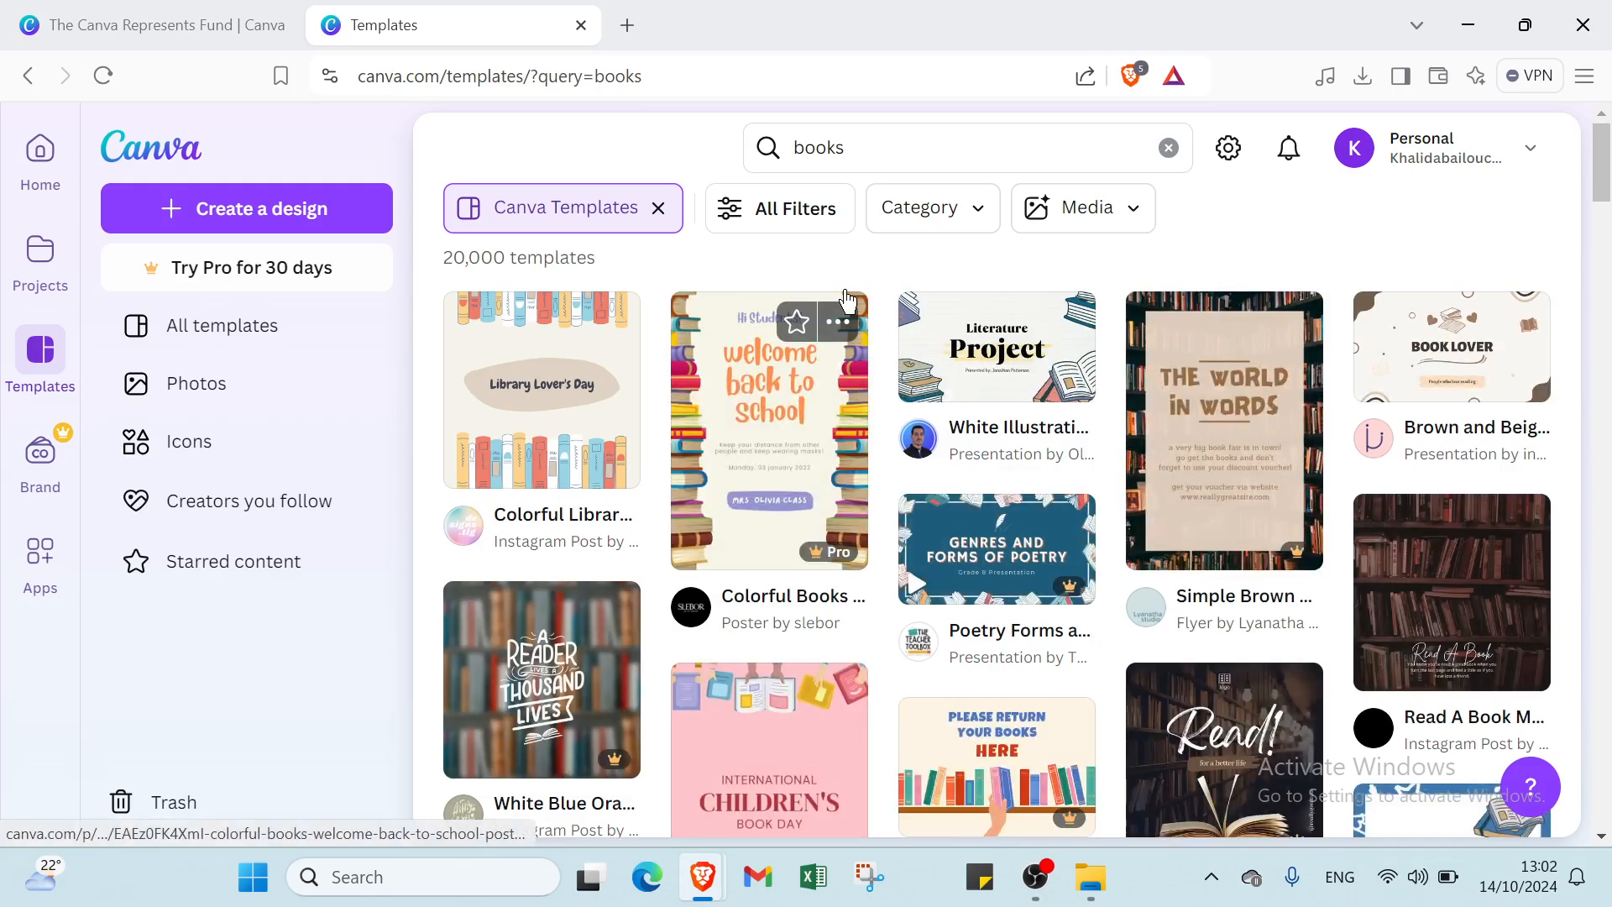
click(823, 228)
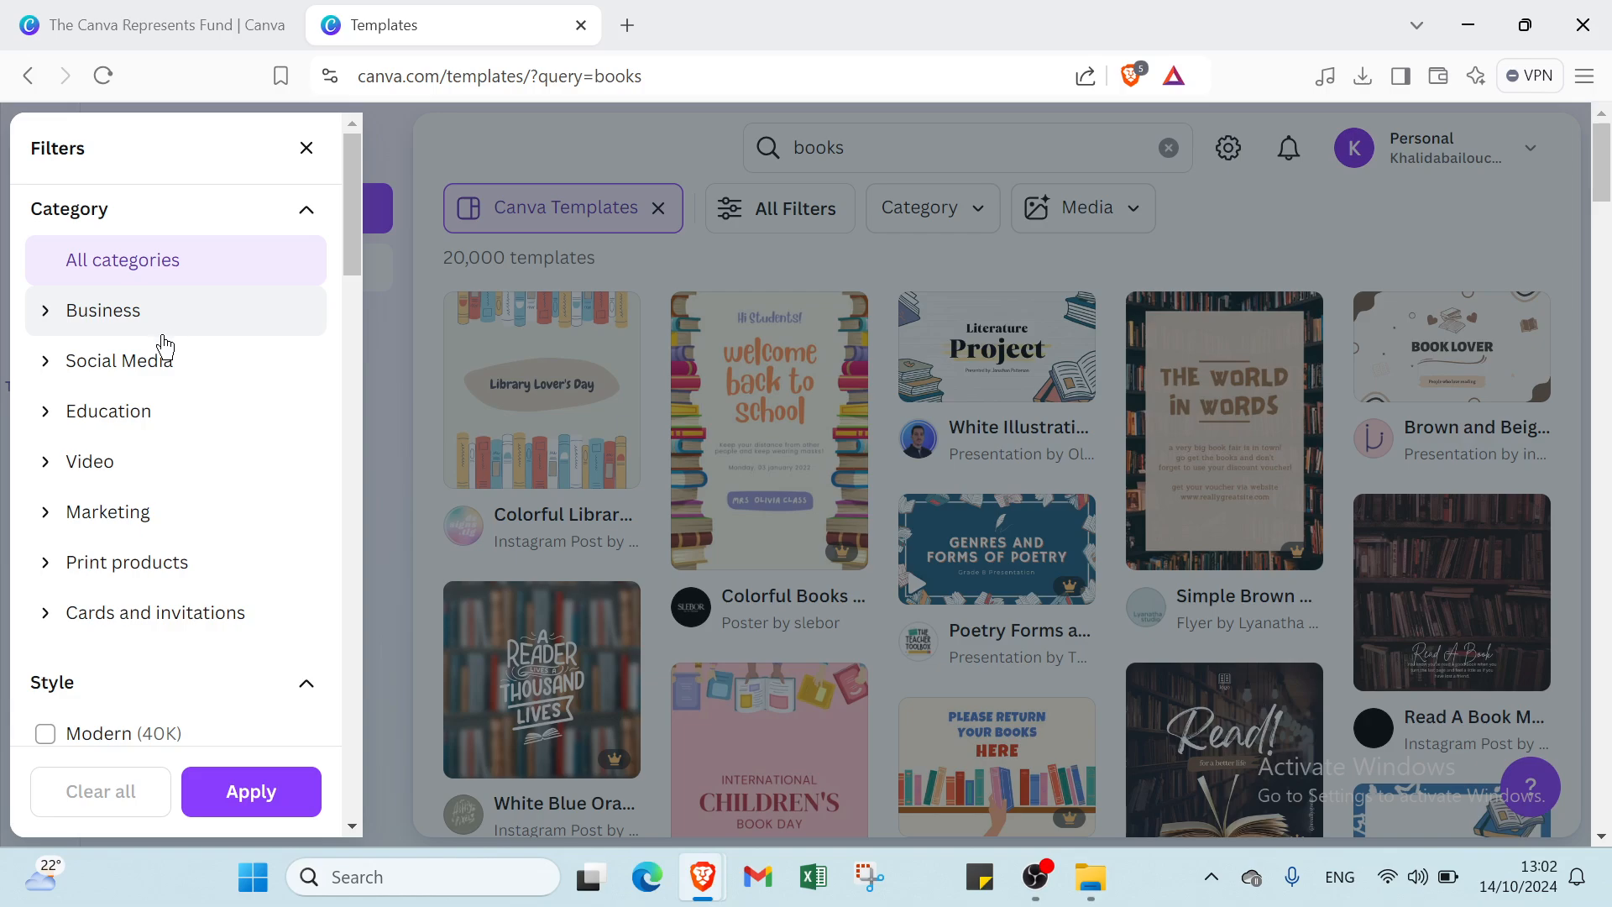
scroll(124, 462, down, 6)
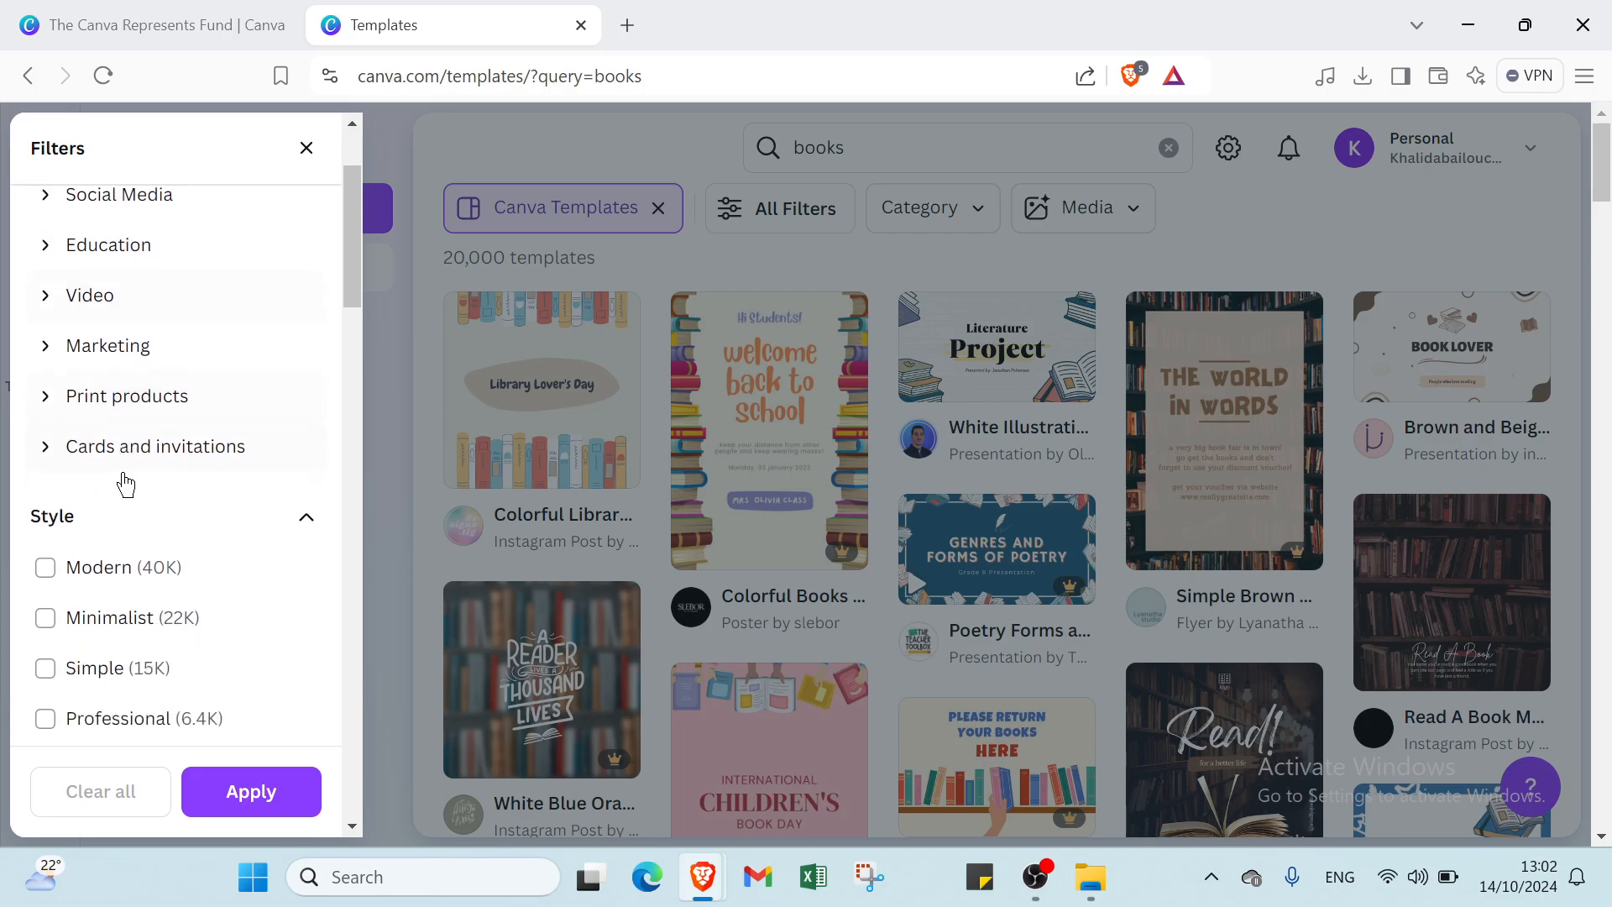
scroll(124, 470, down, 10)
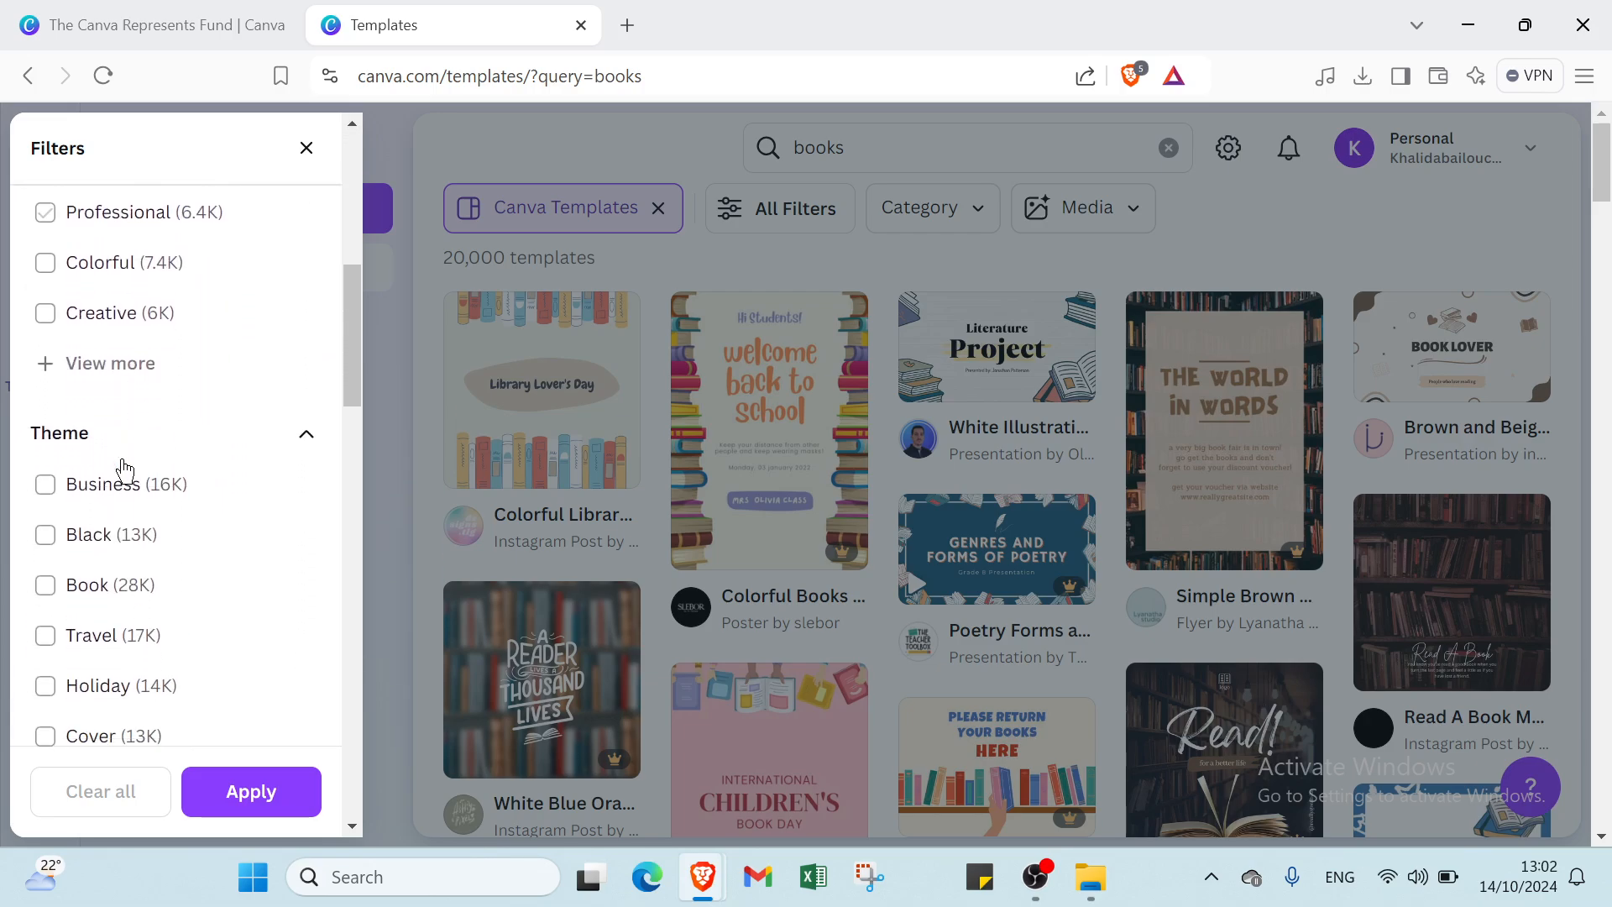
scroll(120, 457, down, 4)
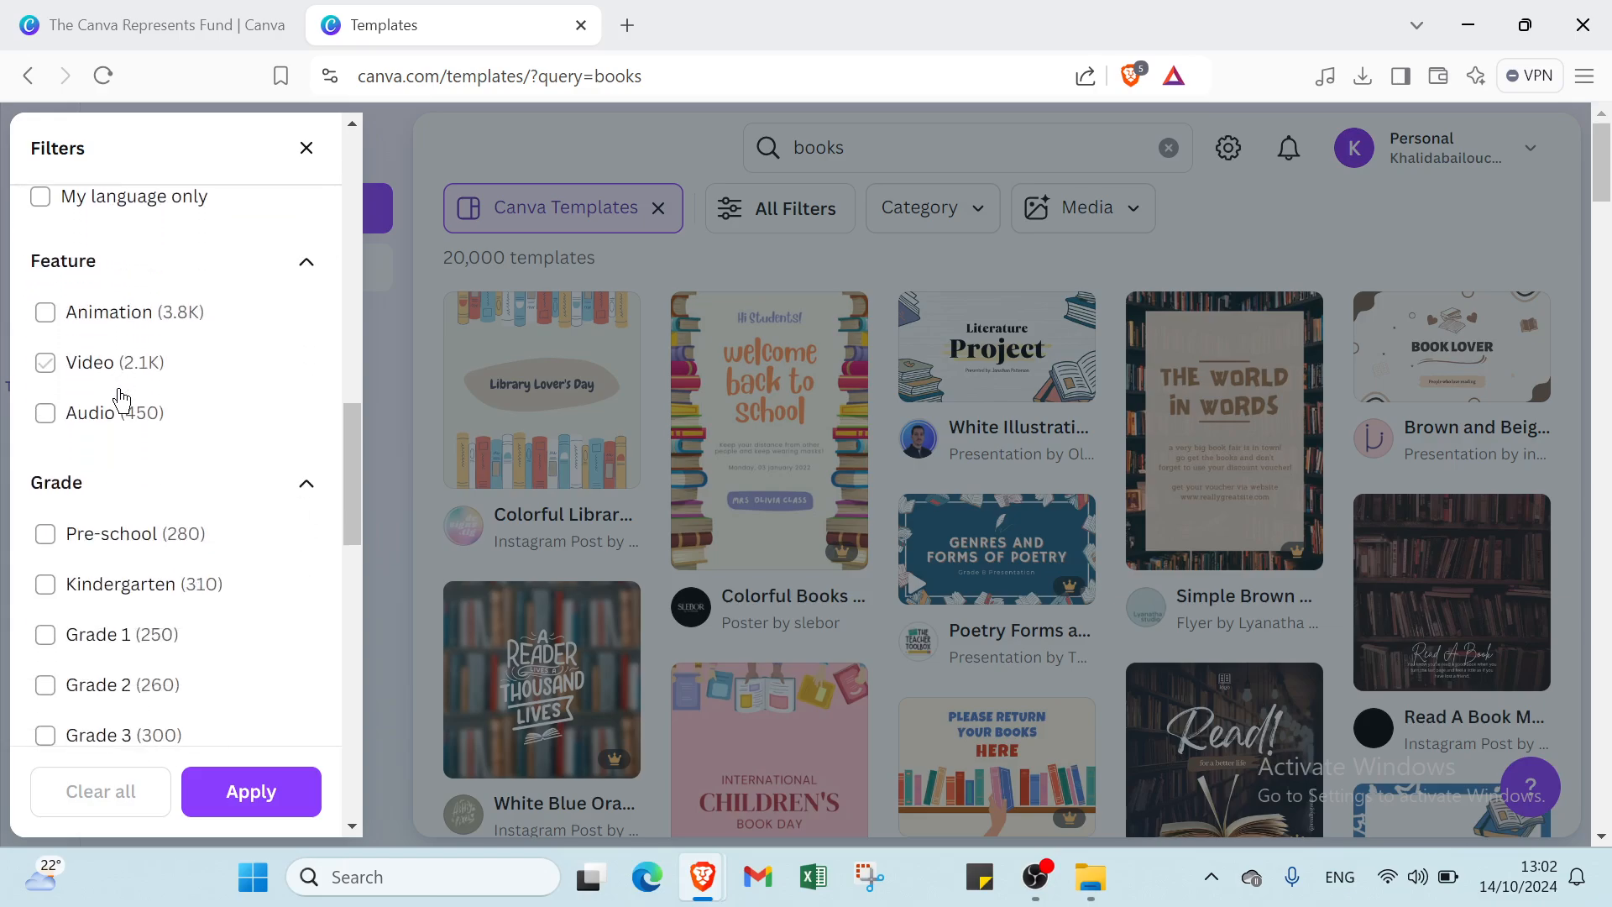
scroll(75, 538, down, 5)
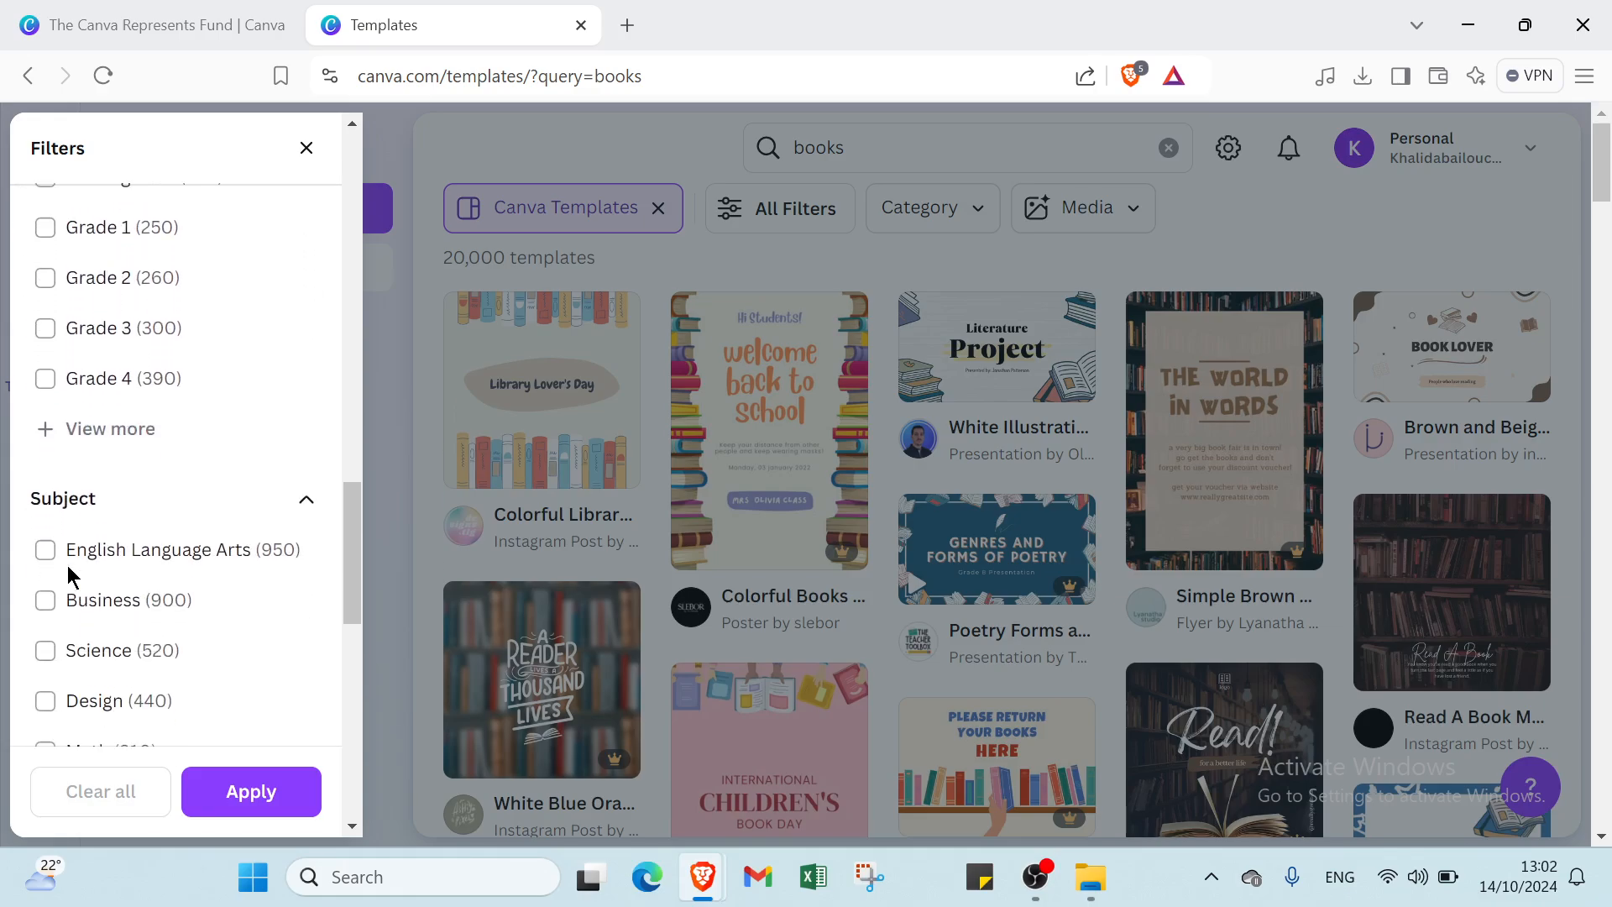
scroll(92, 445, down, 8)
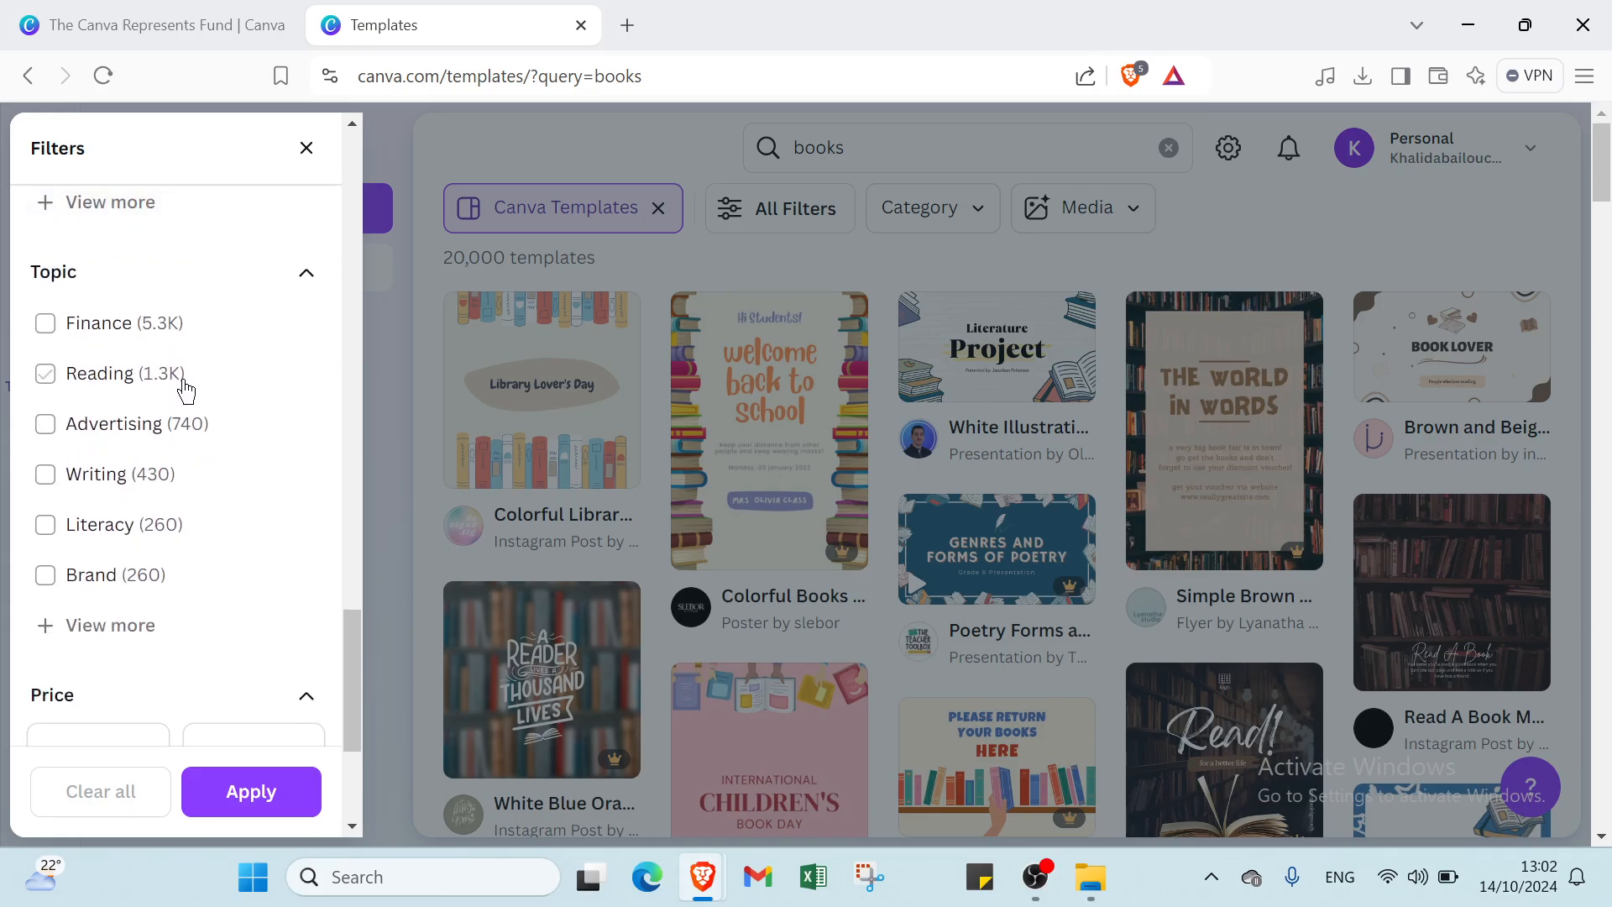
click(139, 435)
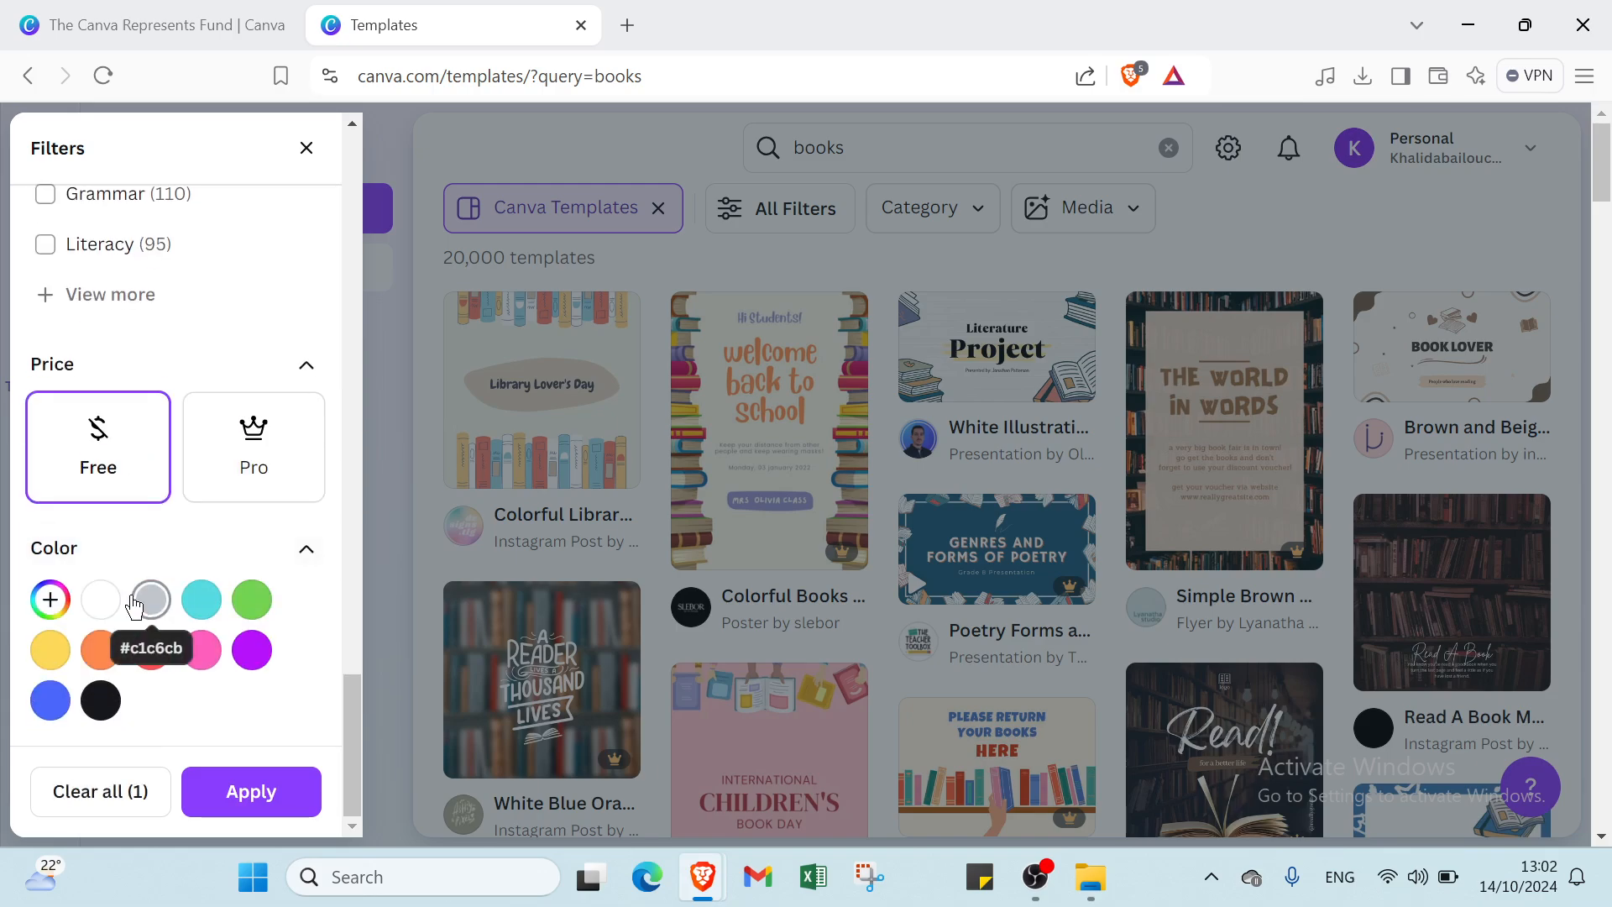
click(101, 600)
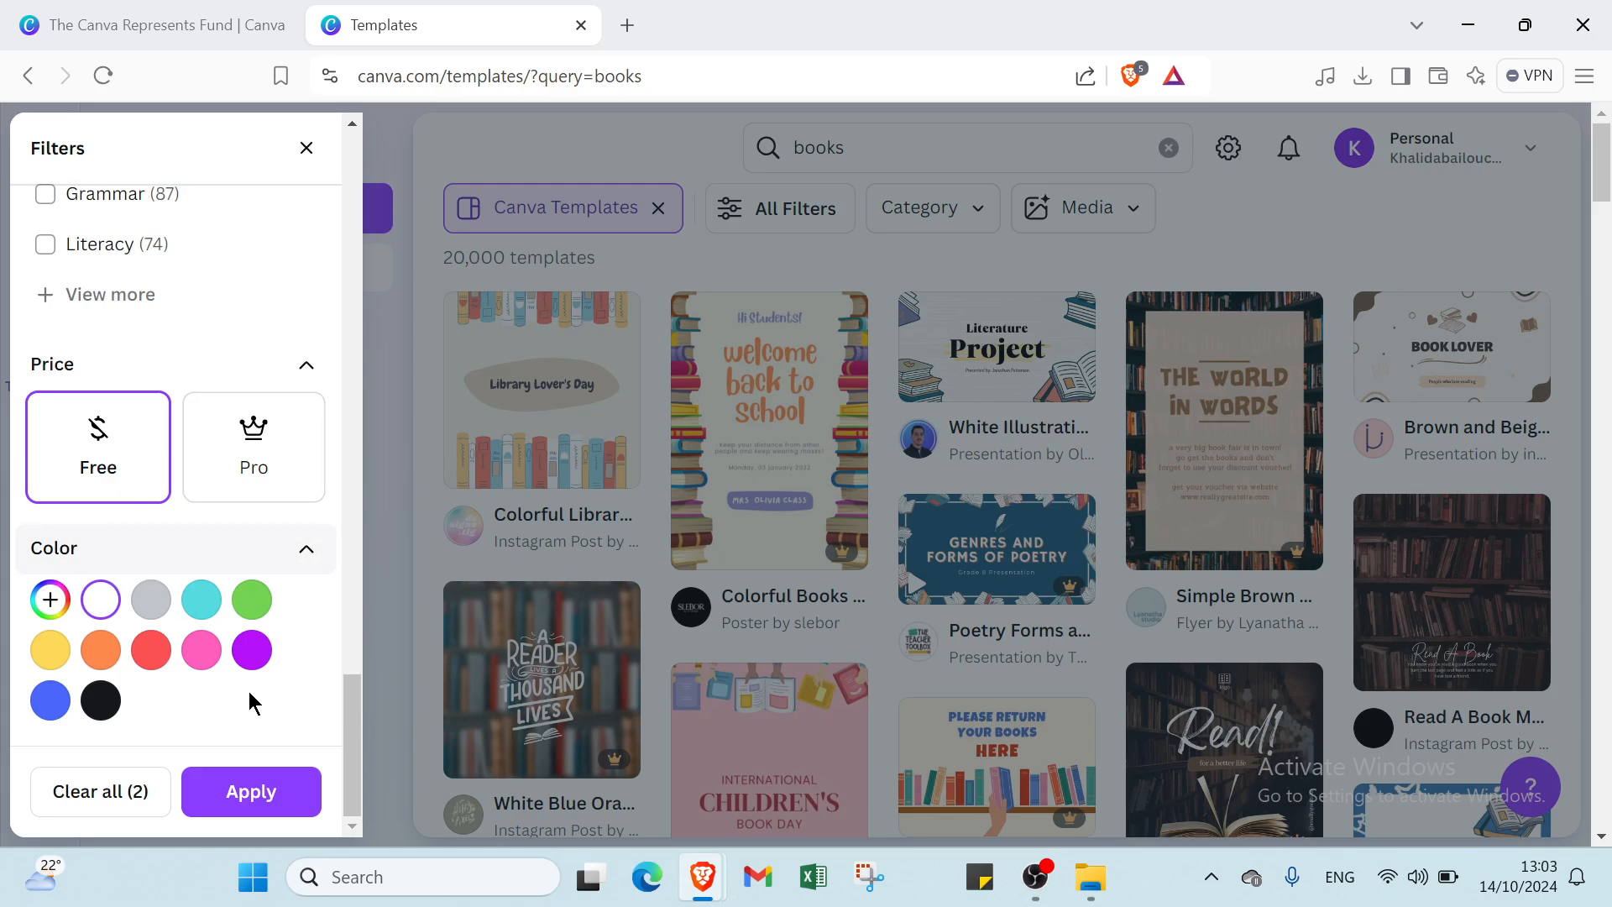
scroll(269, 487, up, 5)
scroll(267, 474, up, 2)
scroll(263, 472, down, 7)
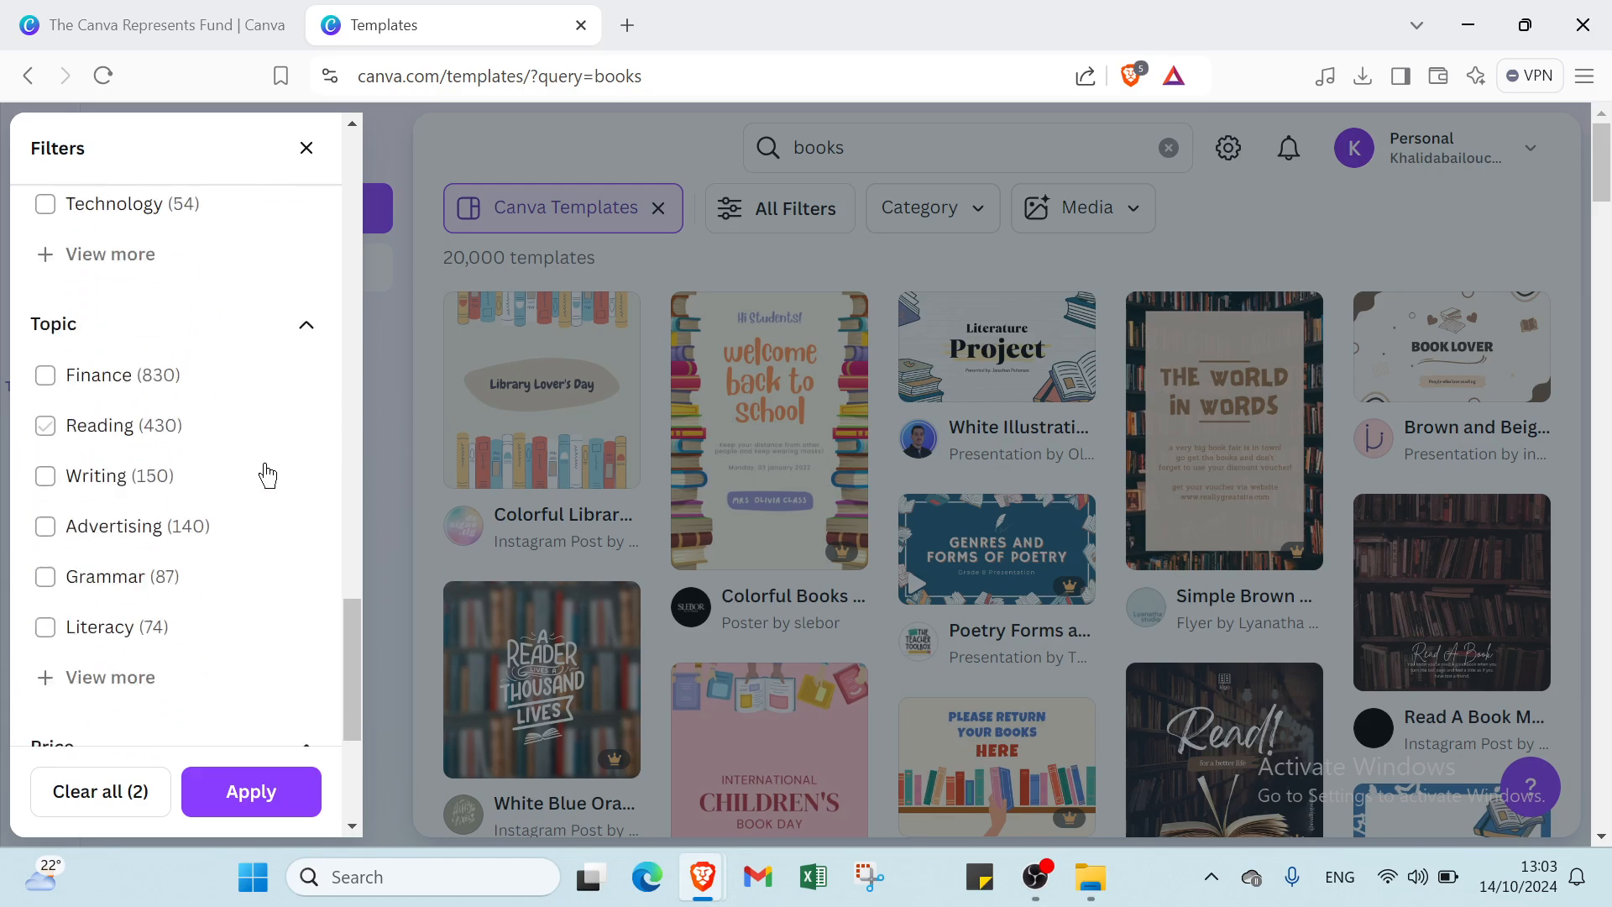
- Apply the filters and start a design from the Blue White Modern Book Page Border template
click(245, 788)
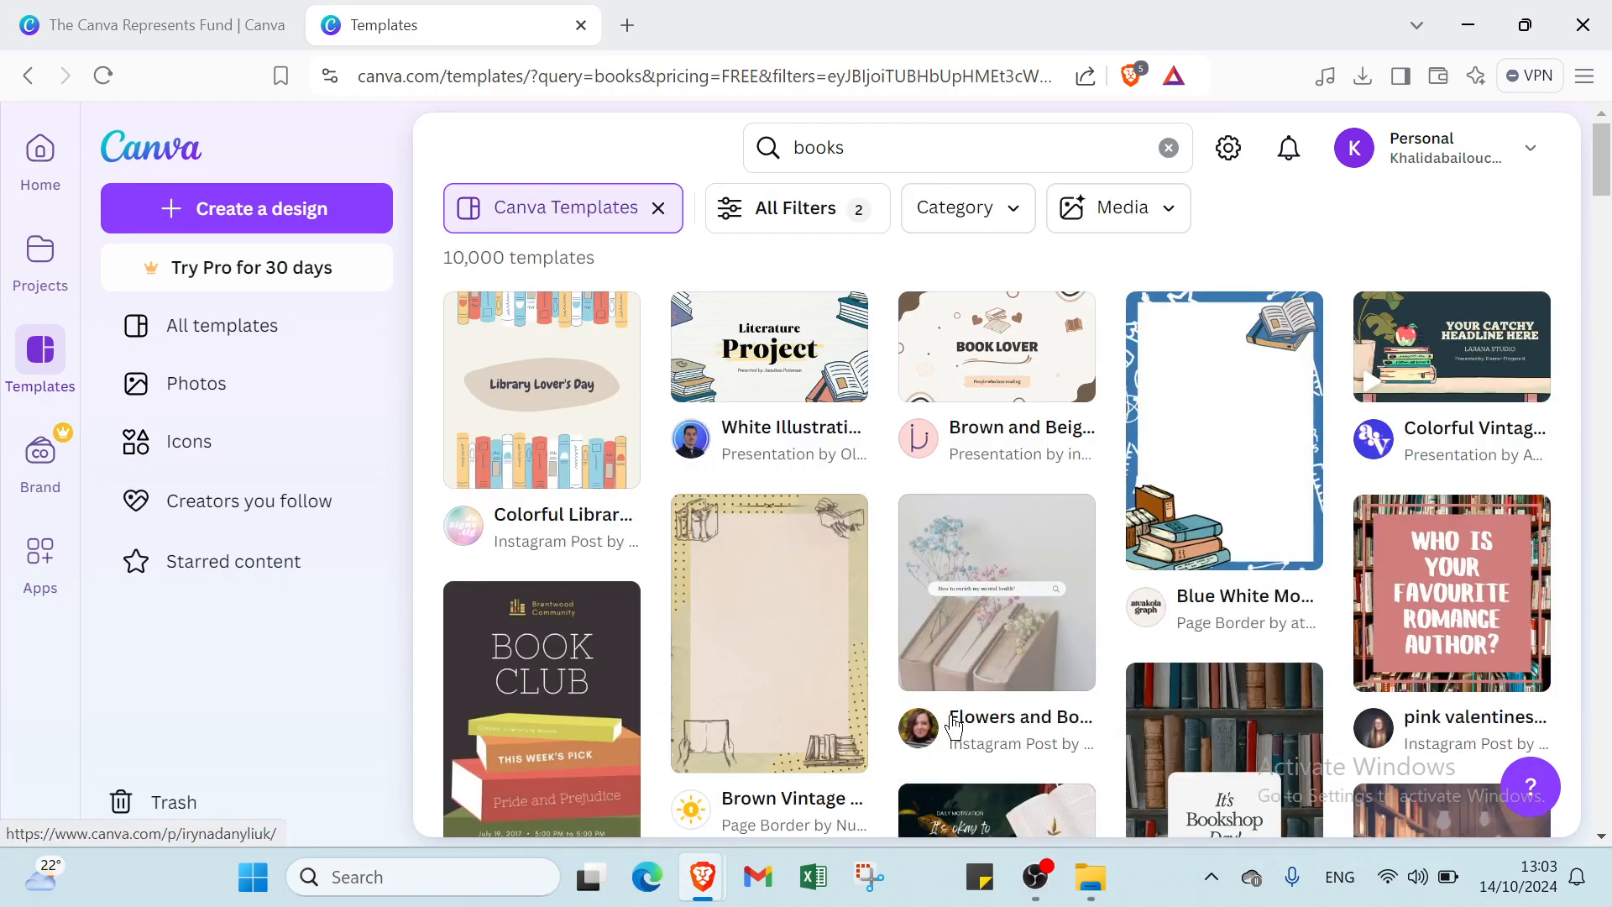
click(1223, 491)
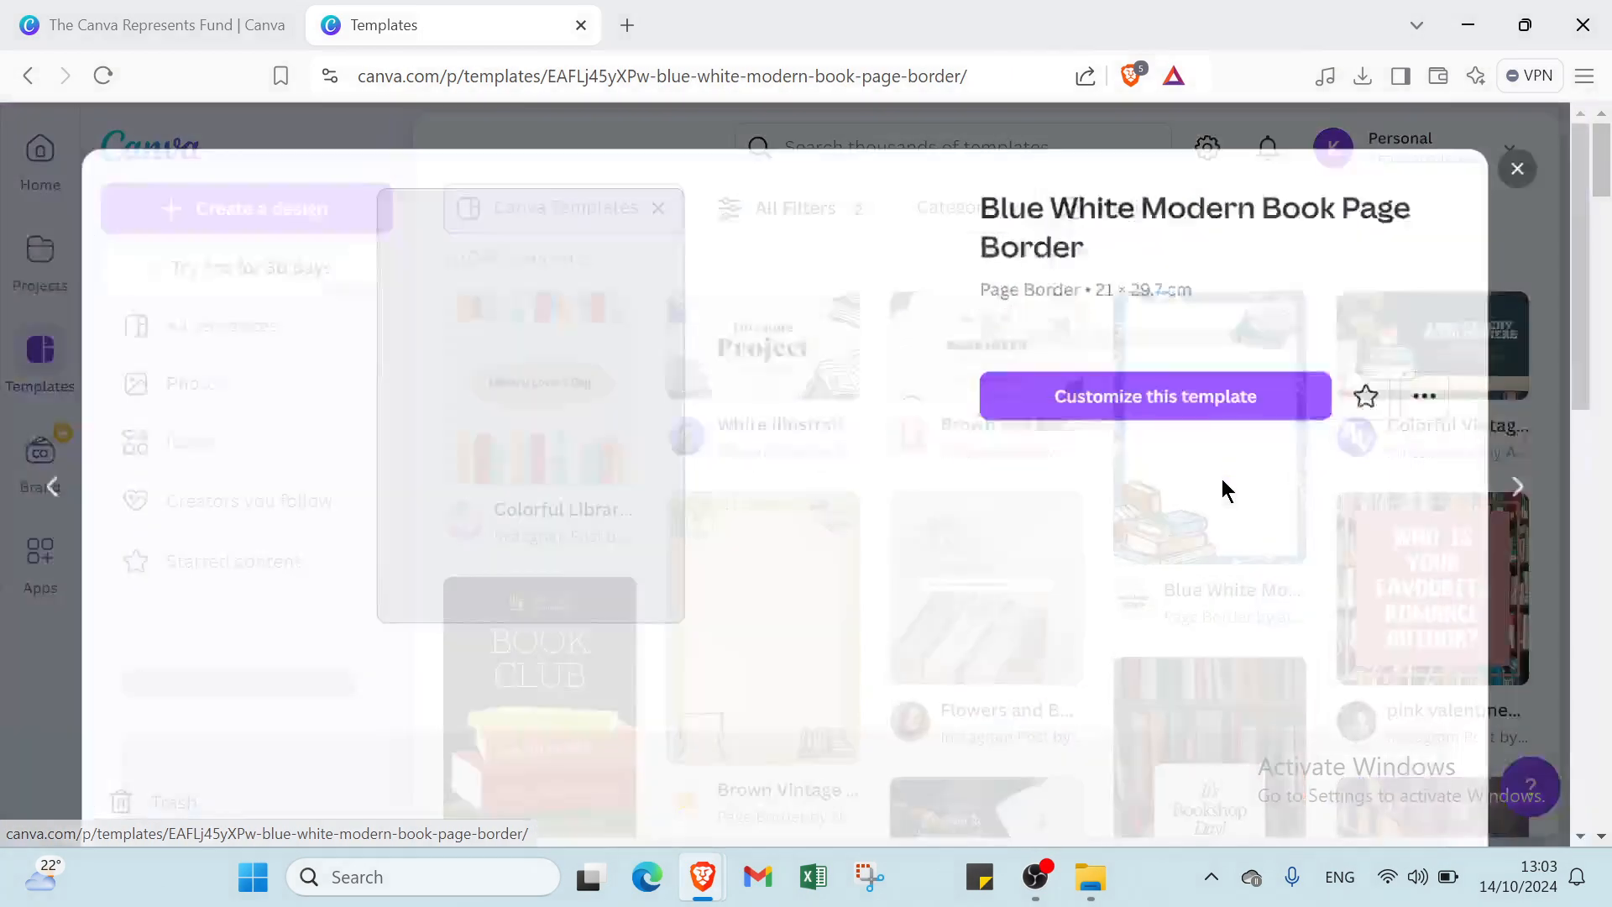
click(1222, 407)
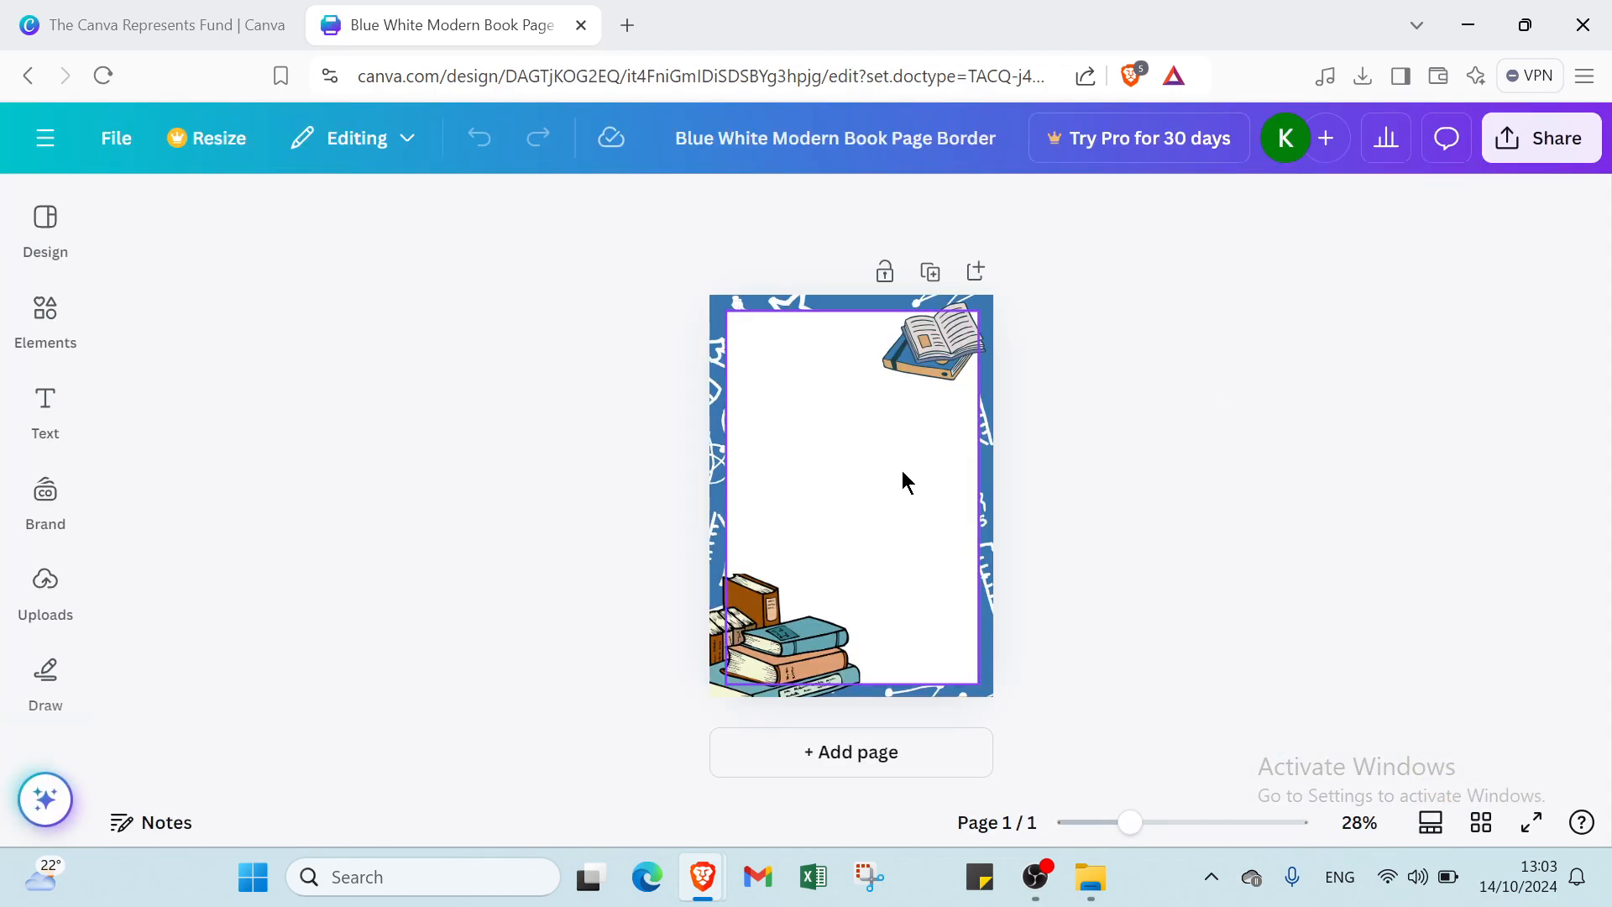
- Select the page's border image rather than the white inner frame
click(832, 426)
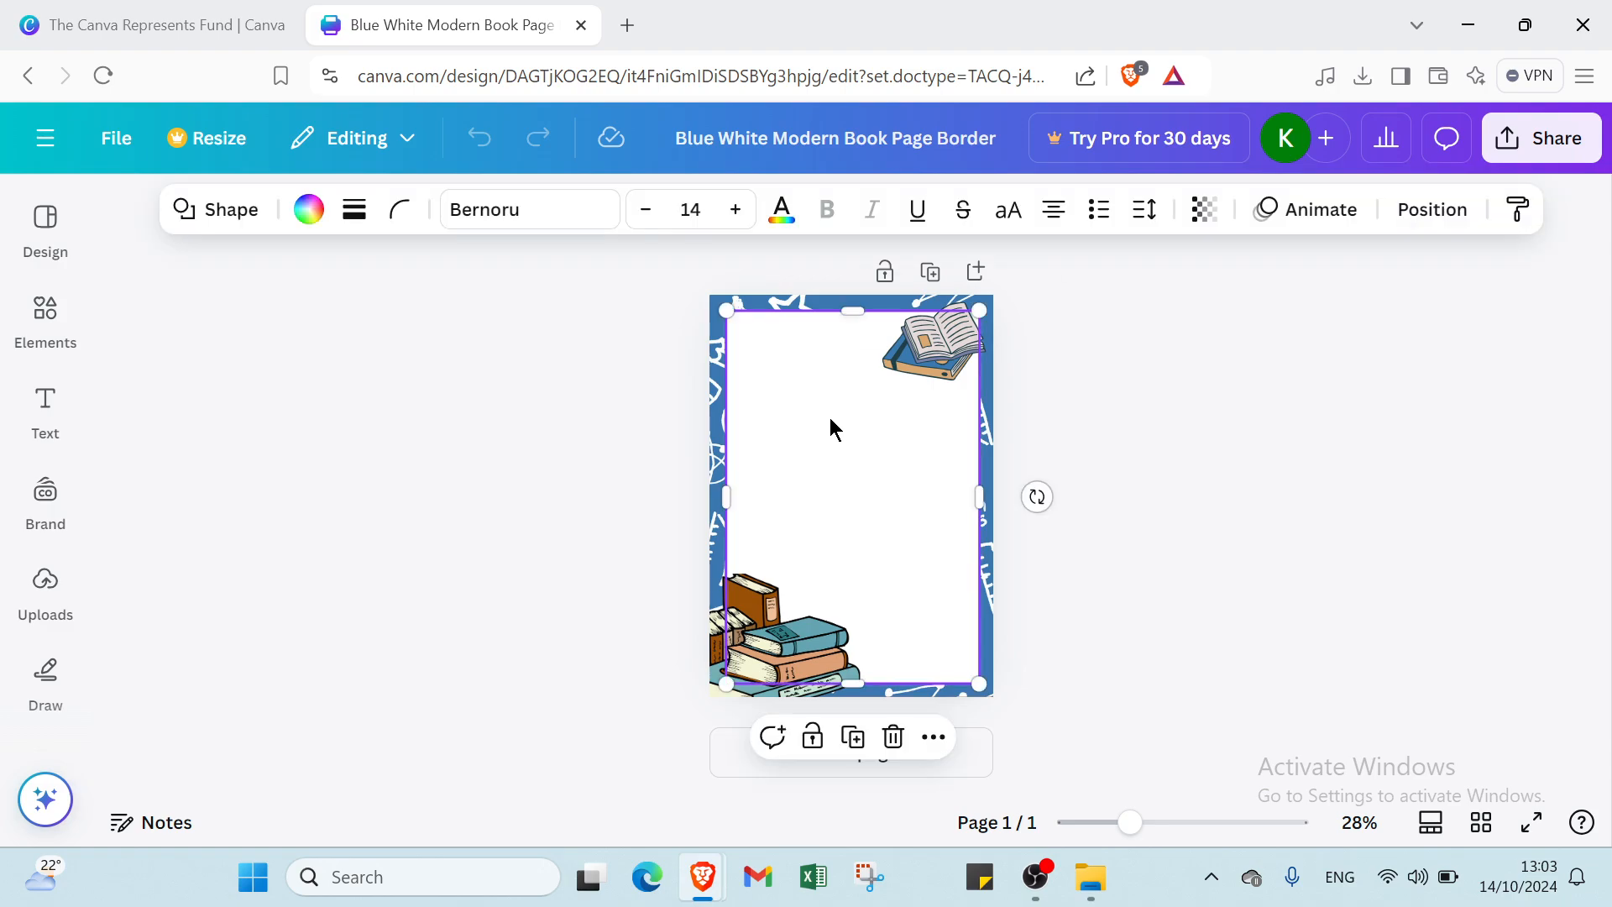
click(708, 362)
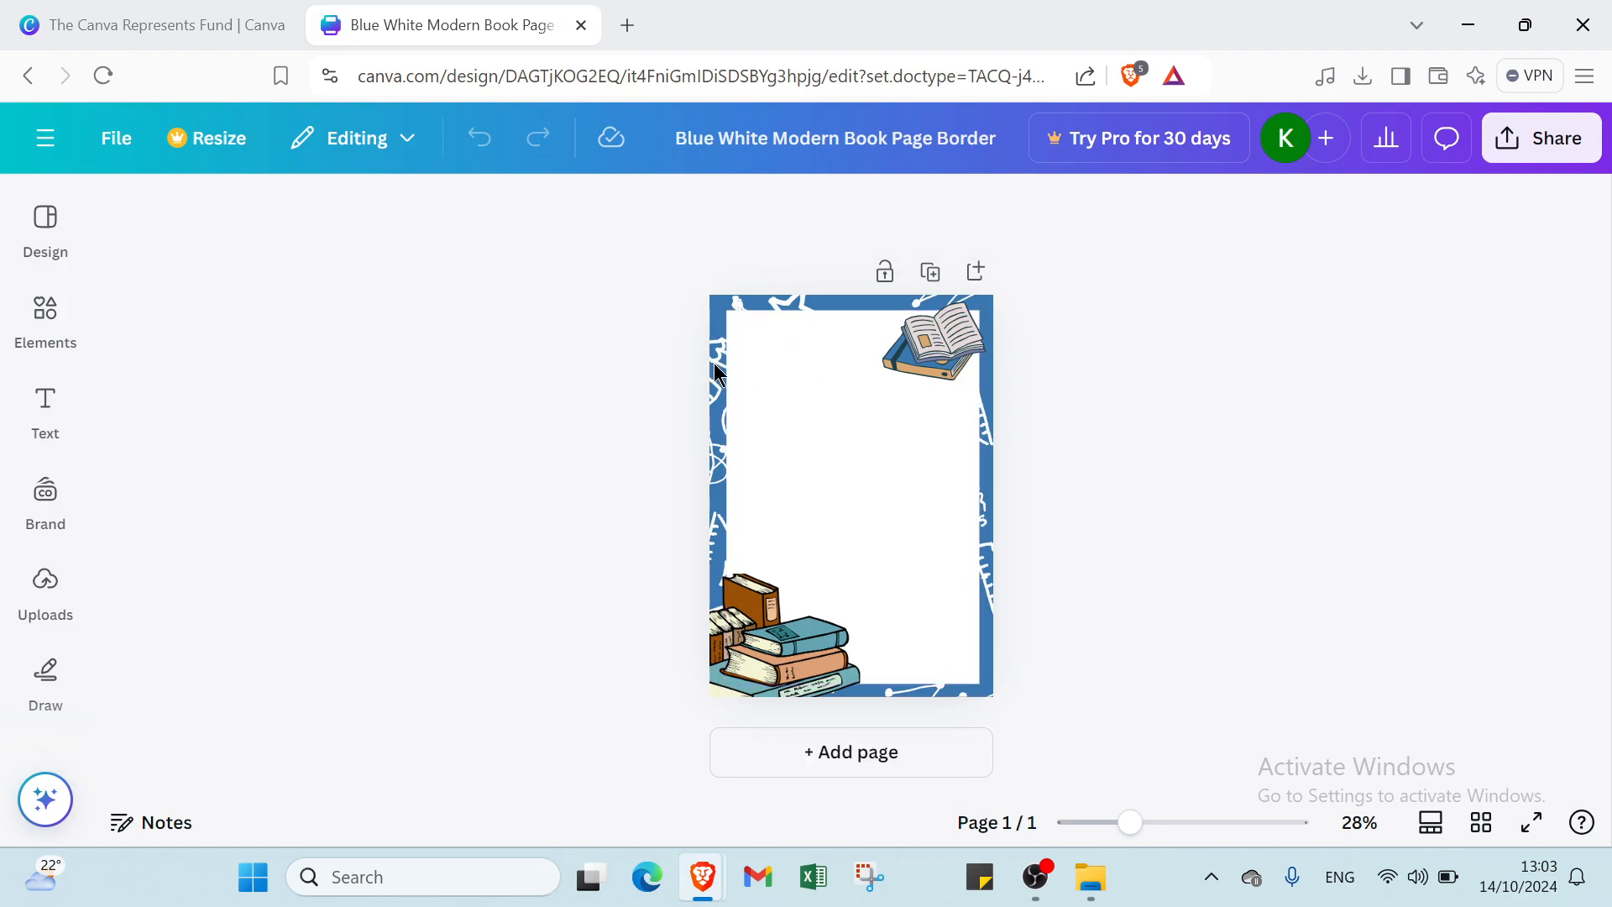
click(716, 371)
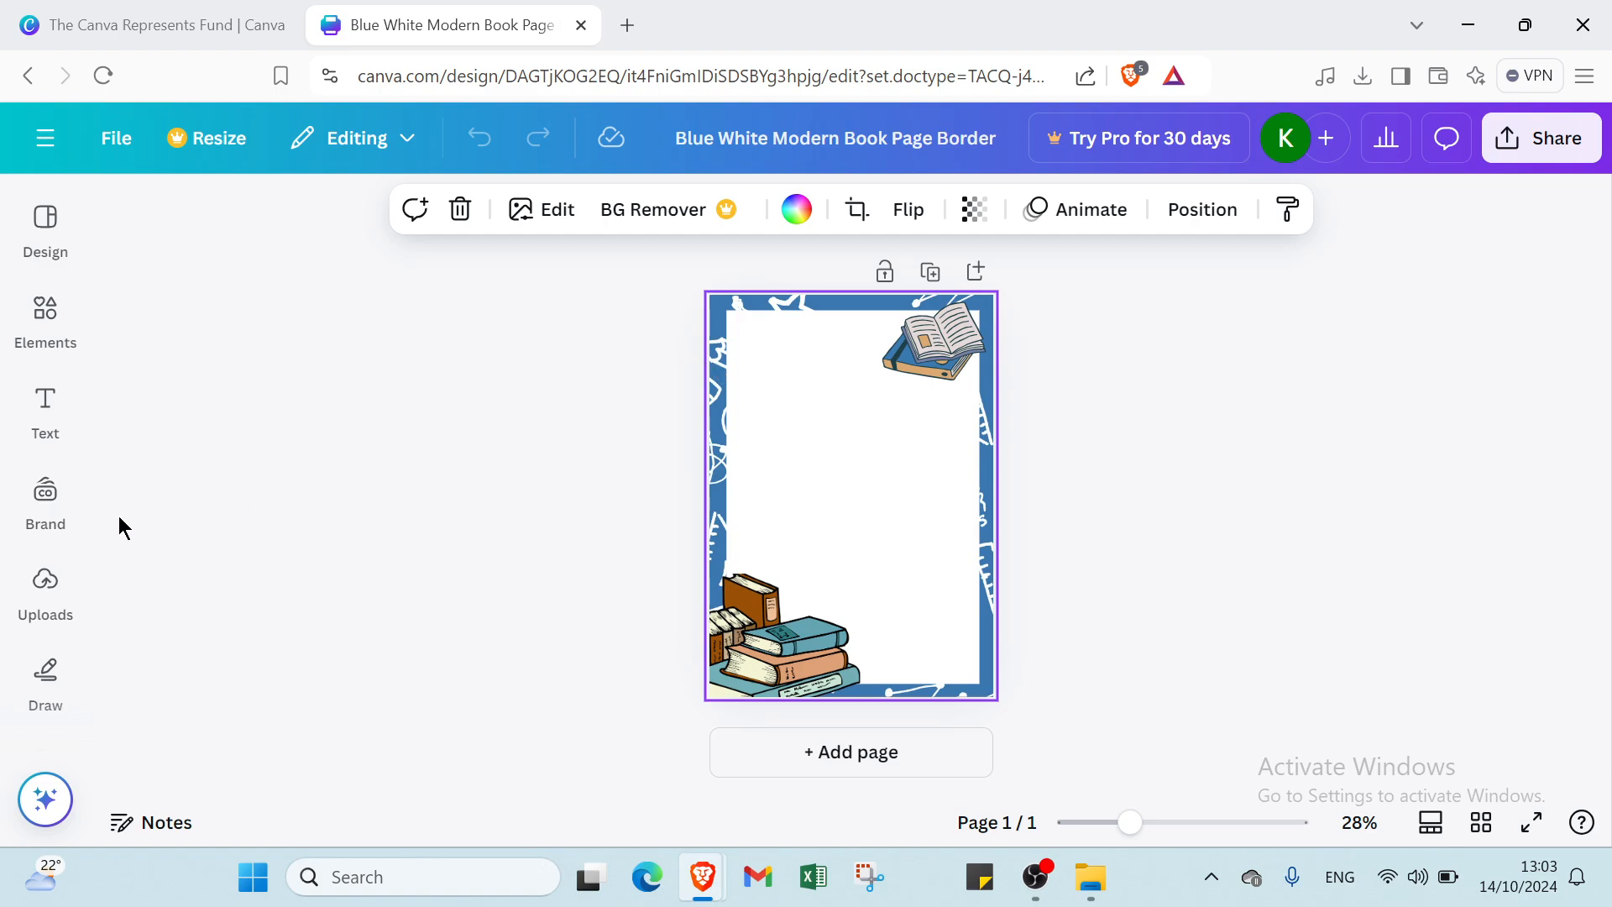
click(47, 581)
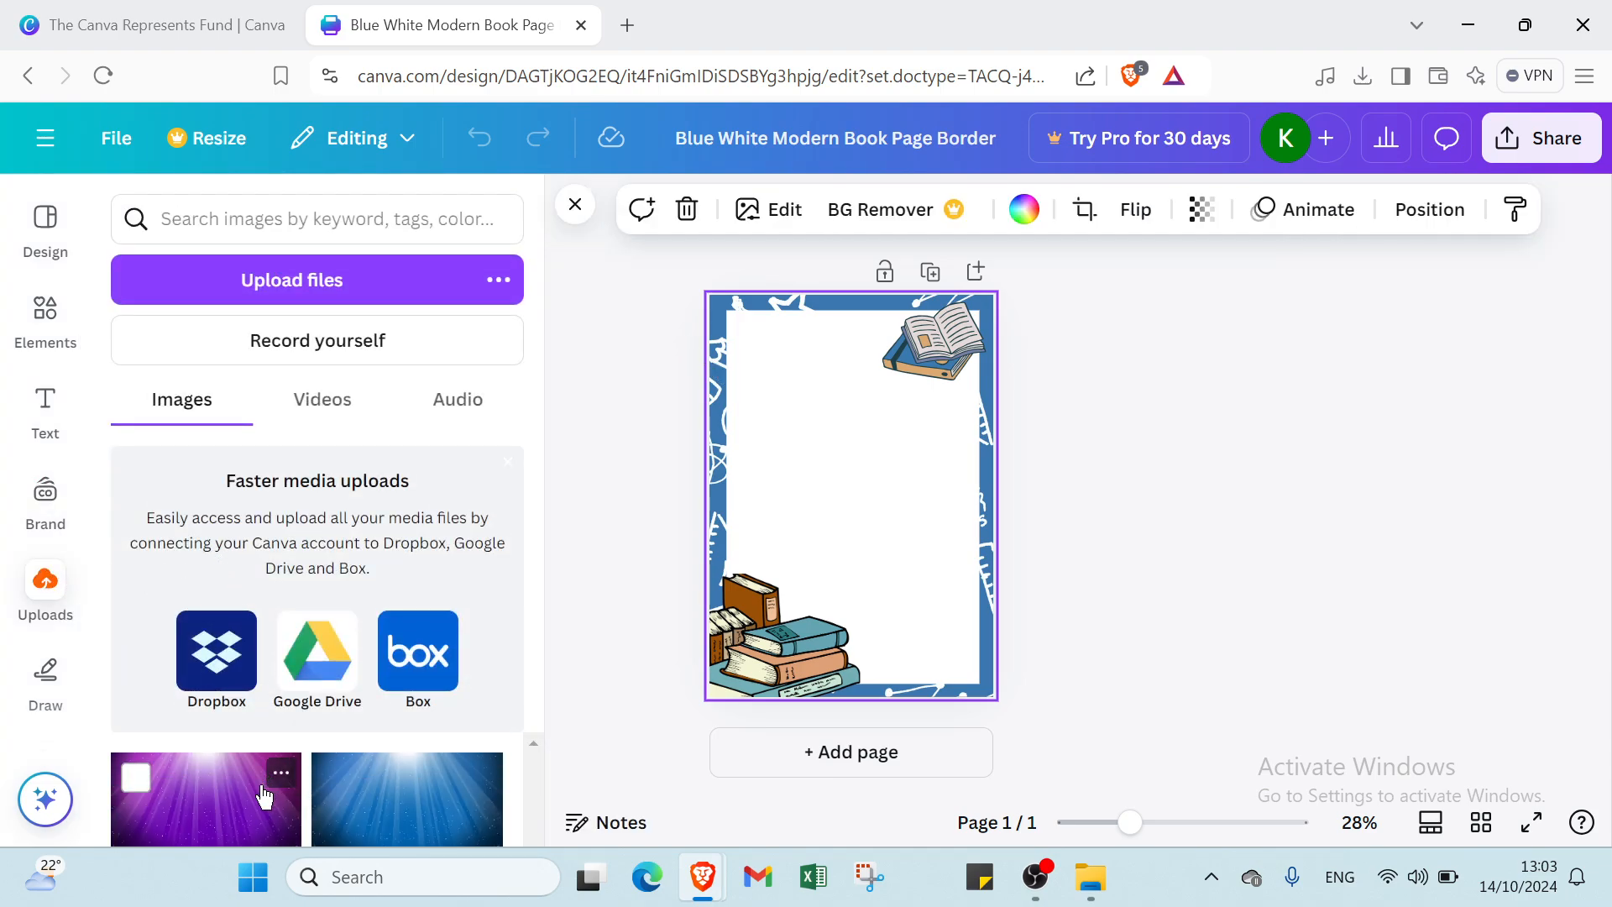
click(265, 798)
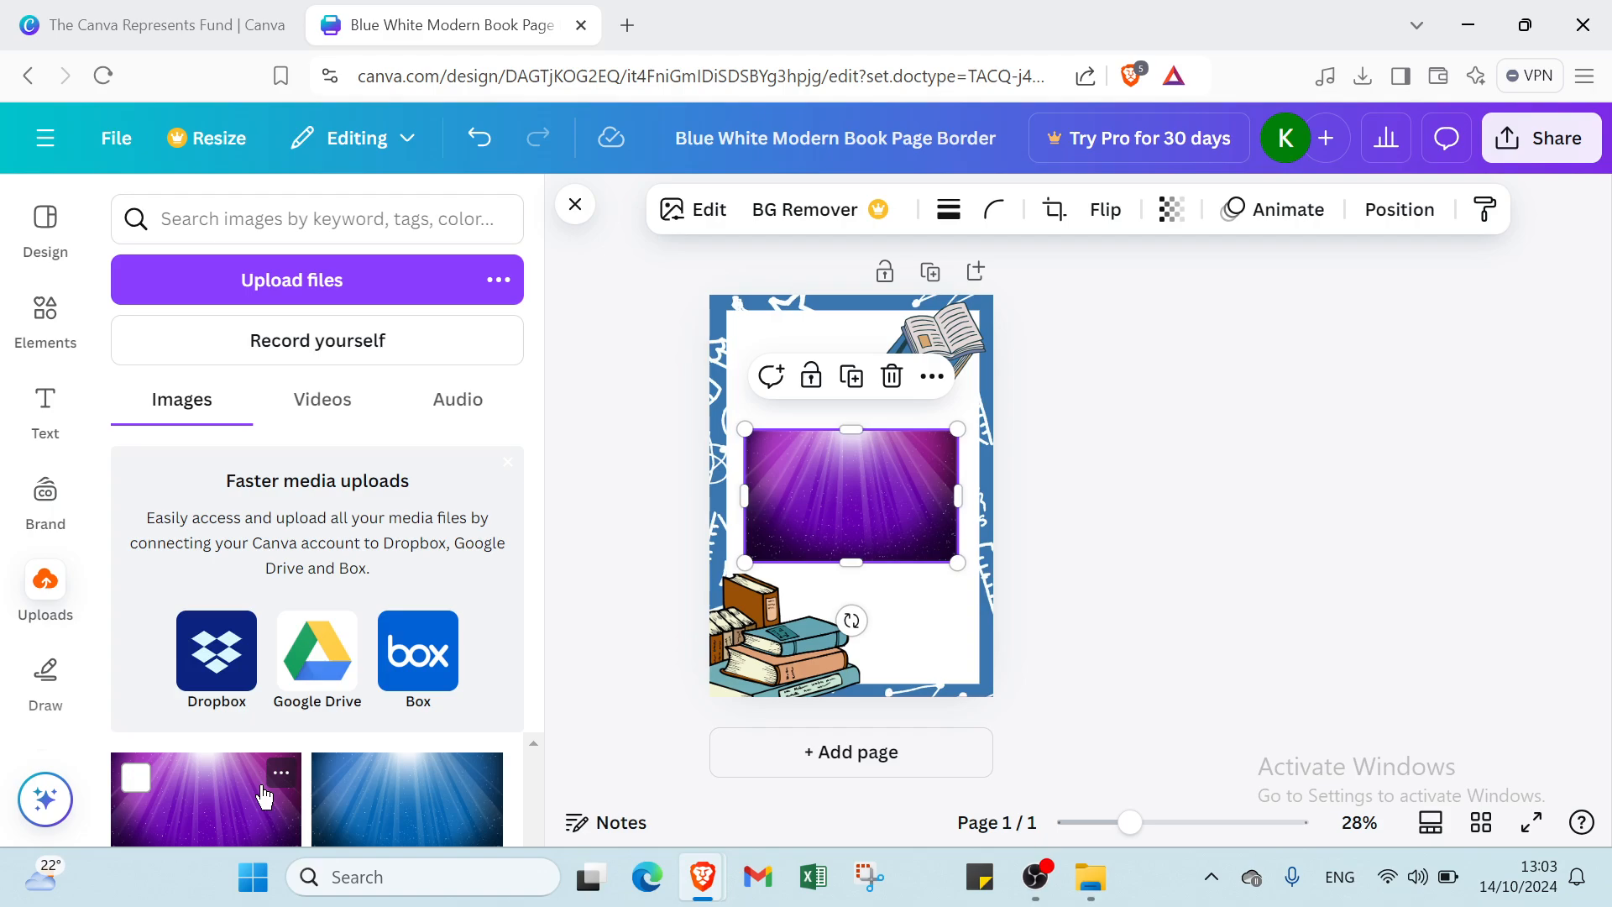
click(266, 798)
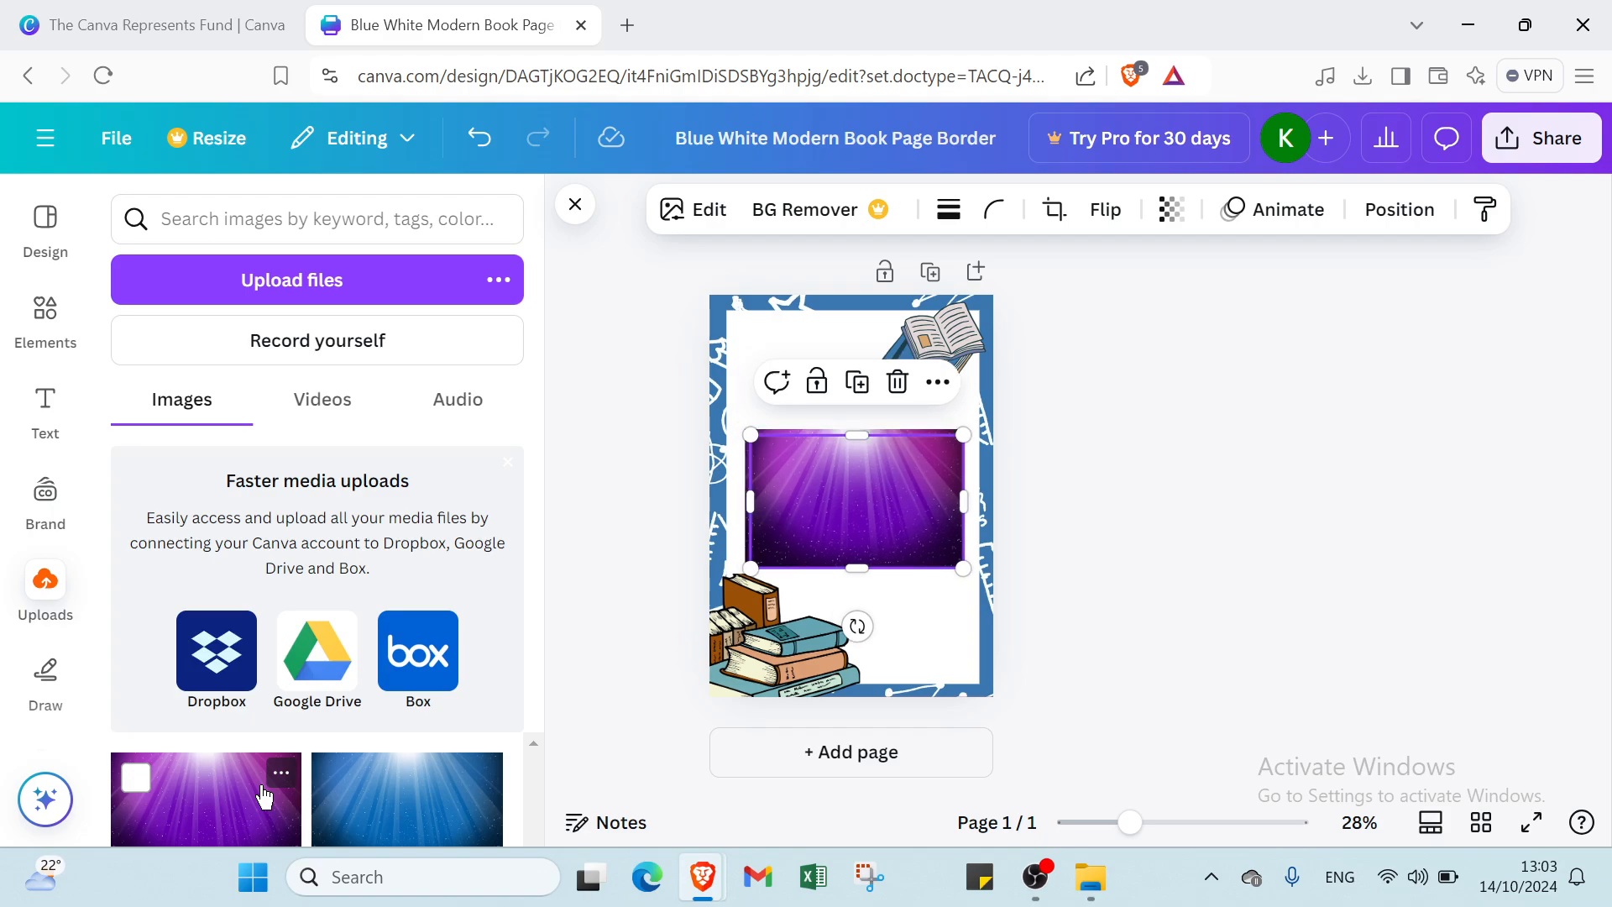
click(895, 381)
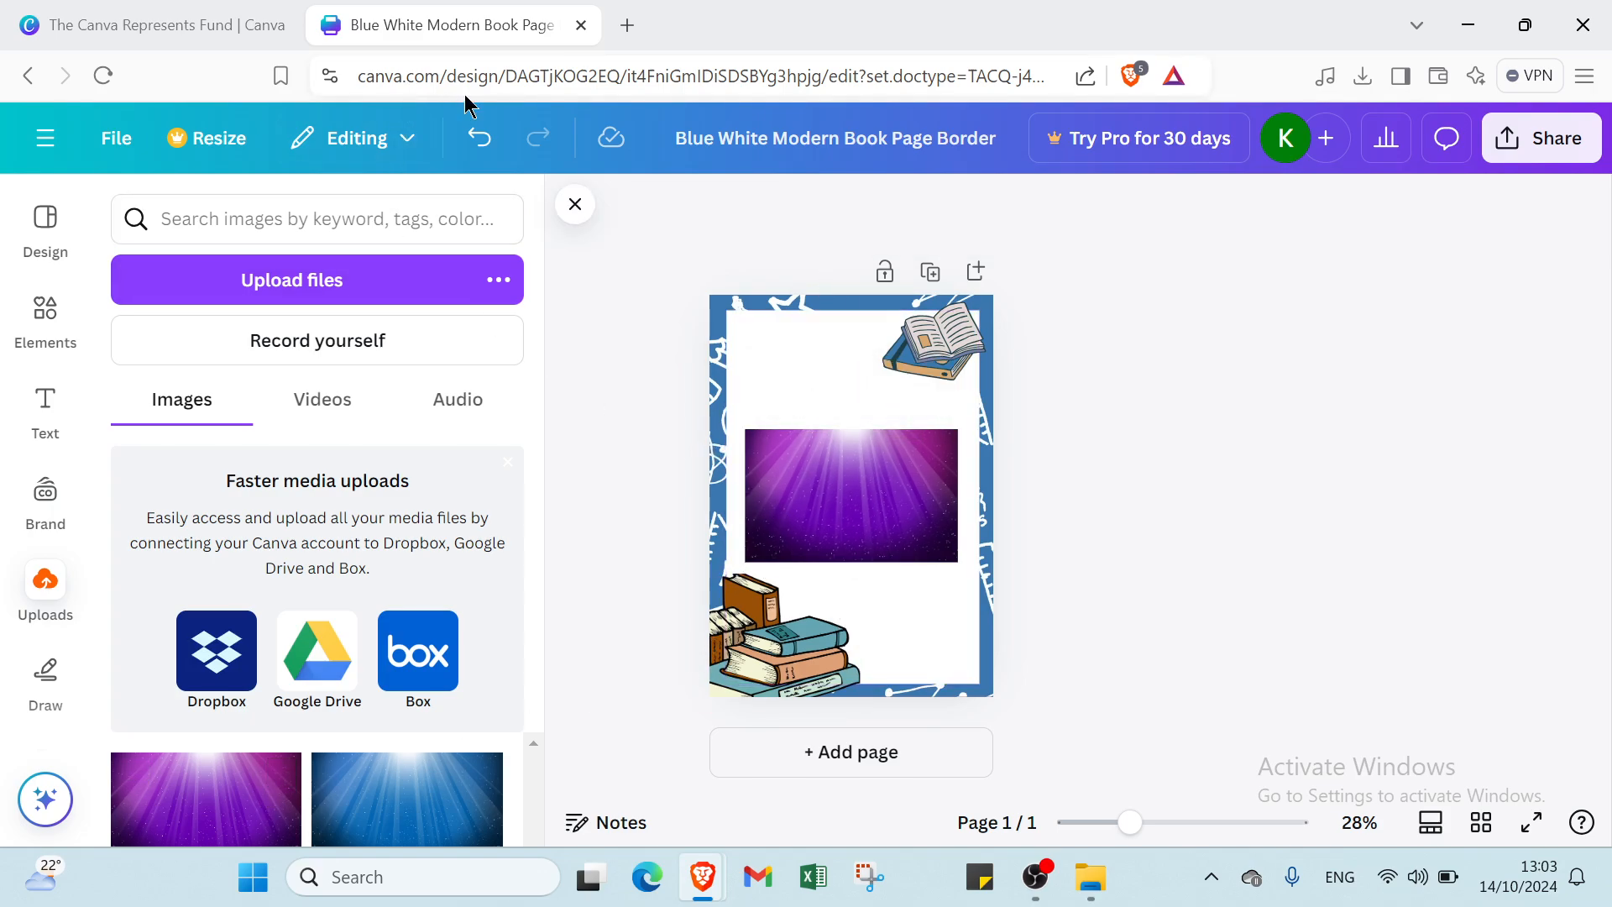
click(481, 139)
click(482, 139)
click(481, 139)
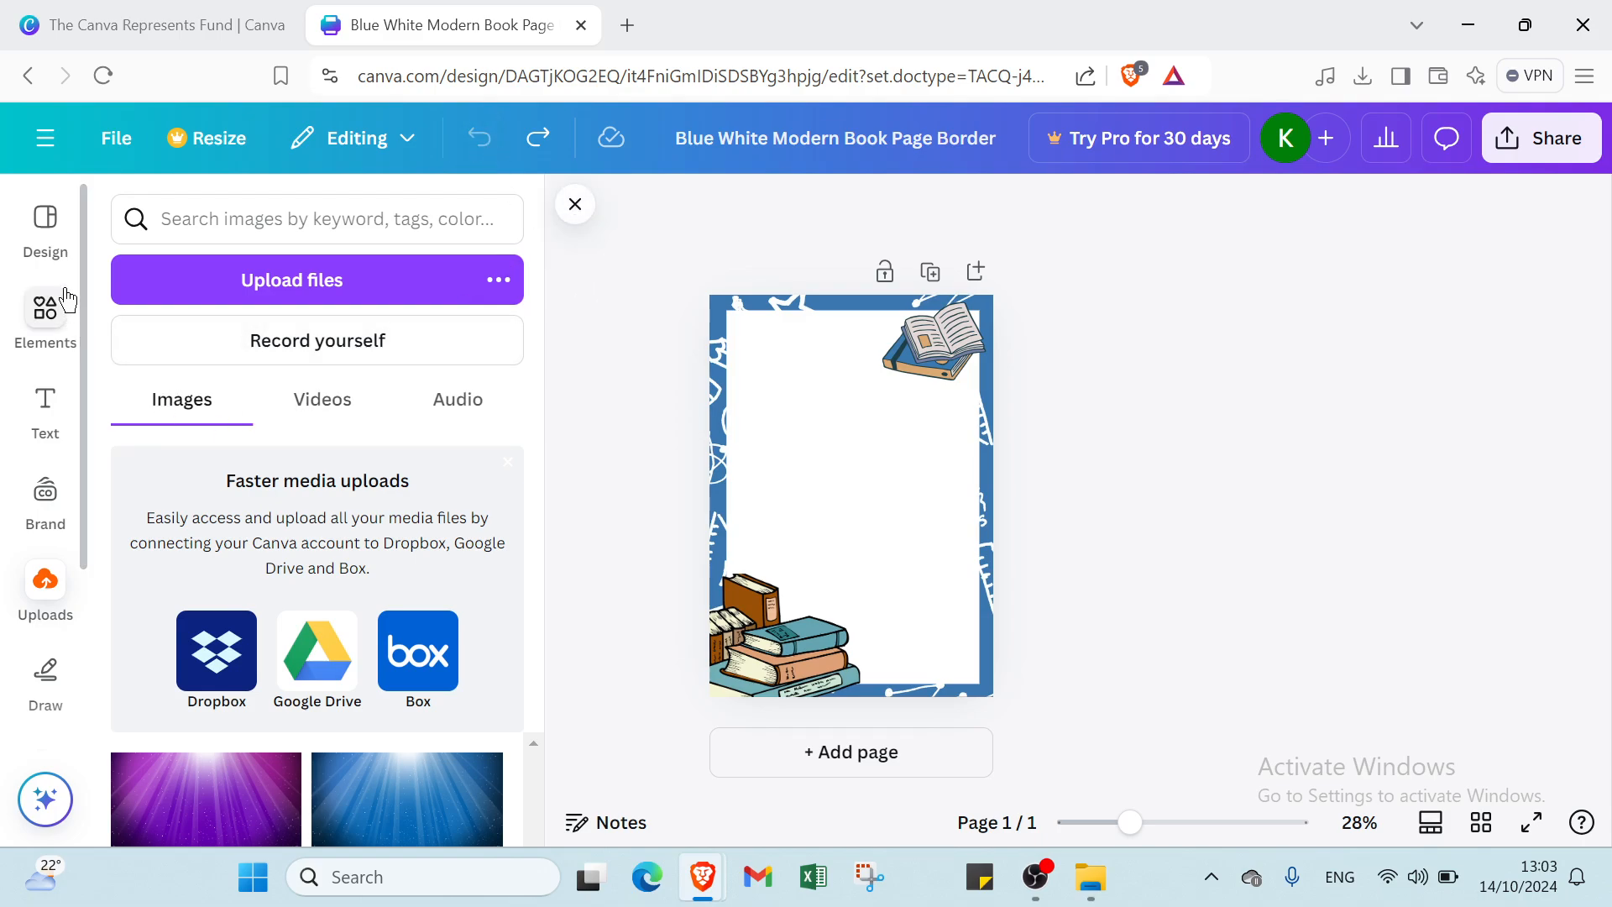
click(56, 251)
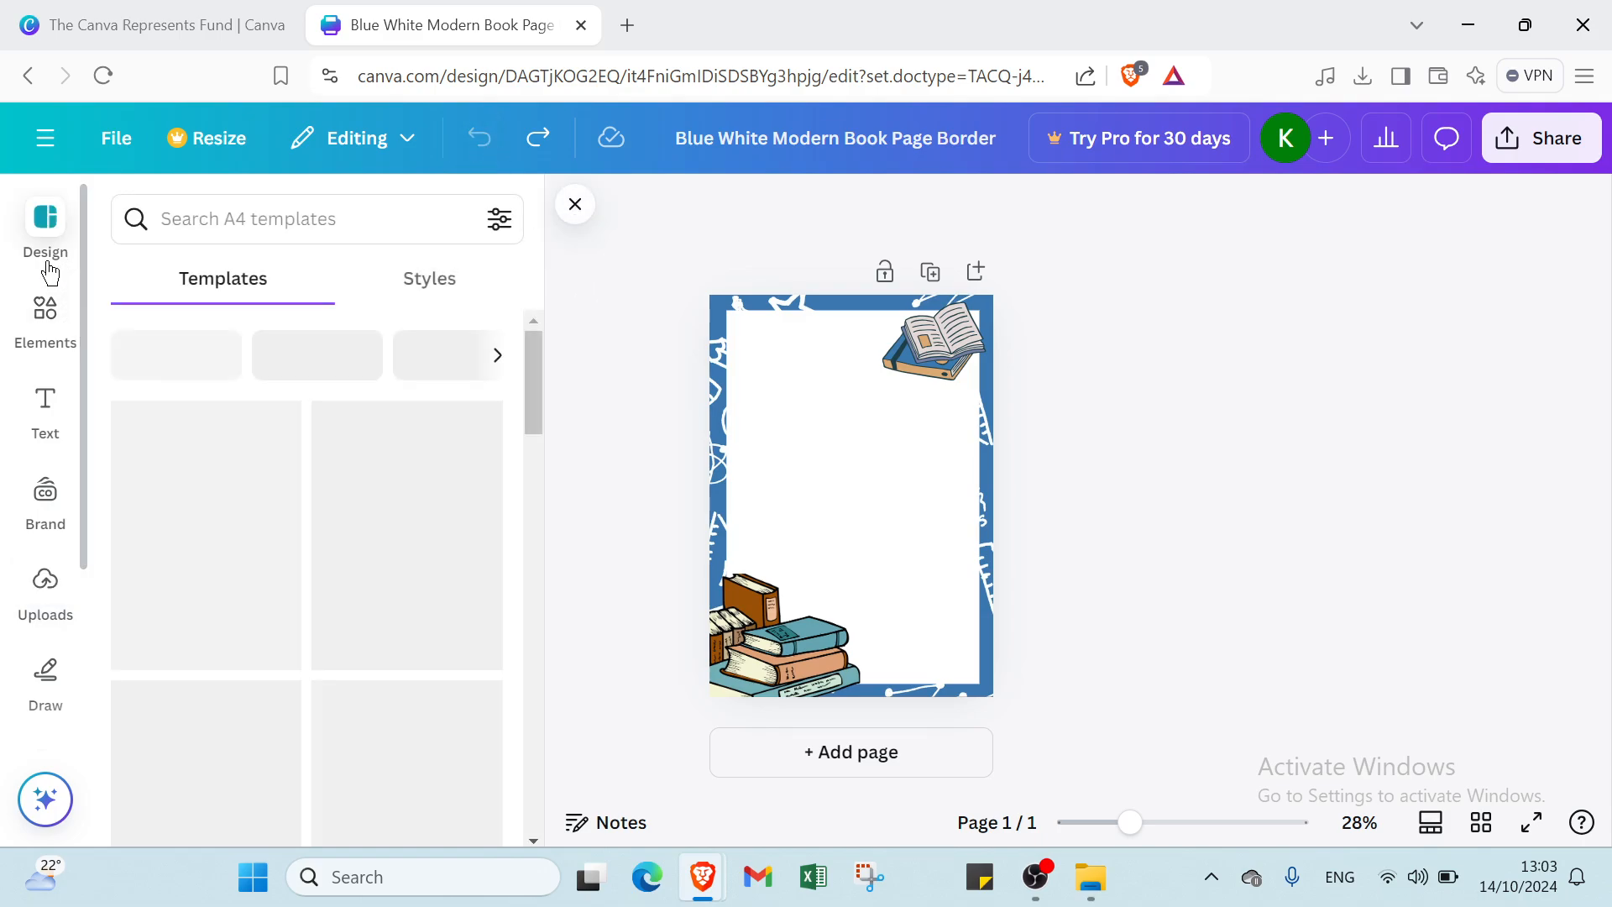
click(572, 206)
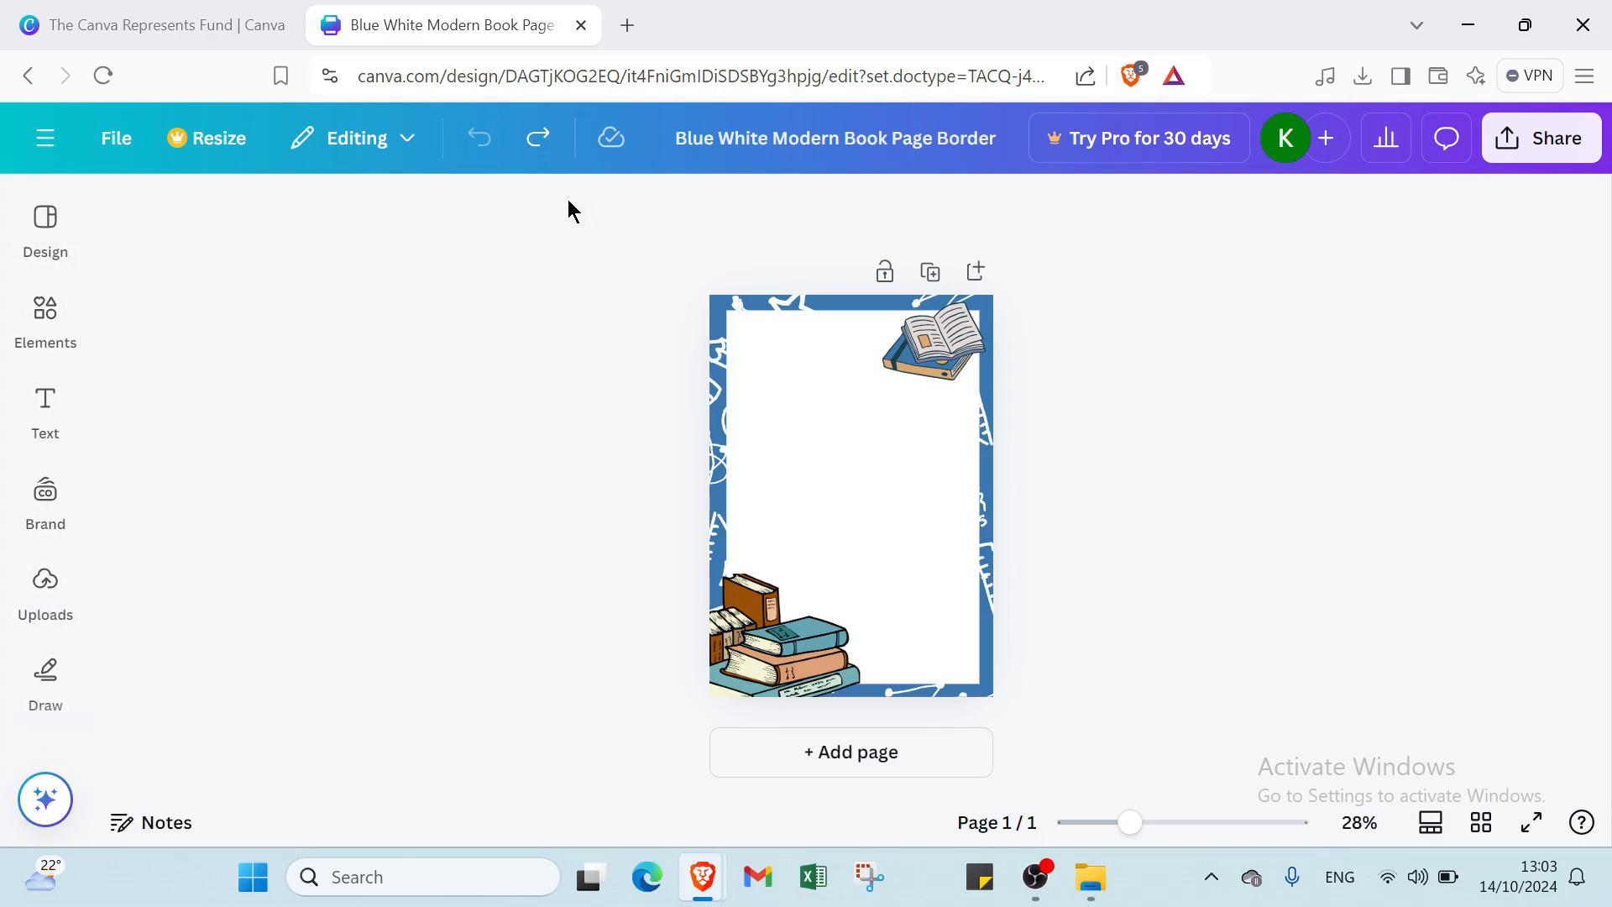
click(888, 374)
click(585, 273)
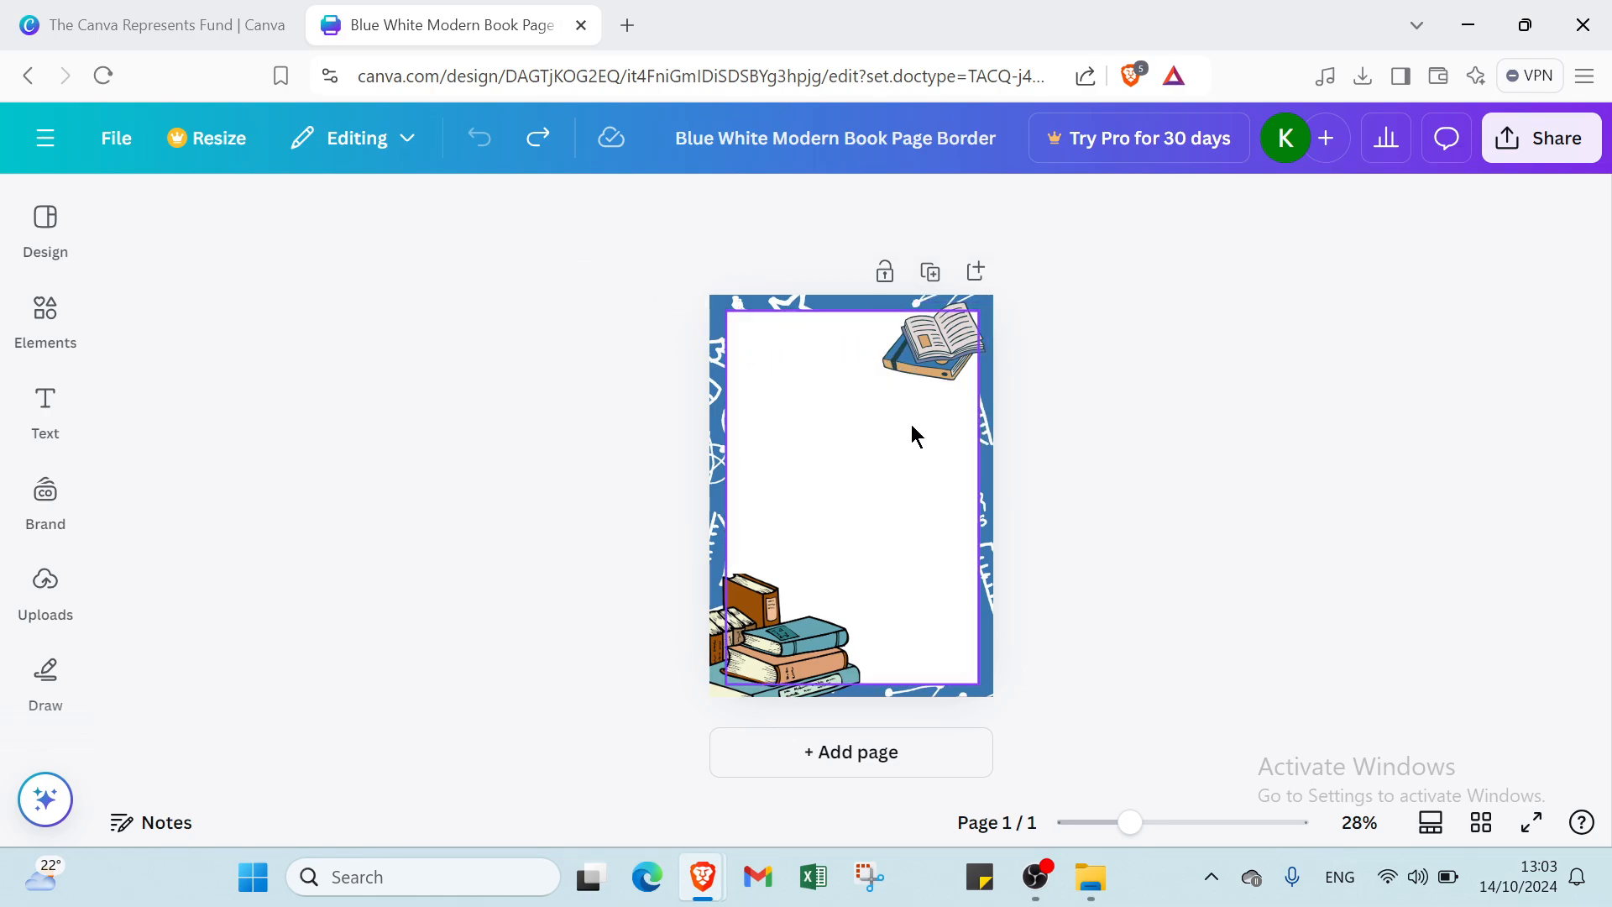
- Add a second page to the book design
click(878, 756)
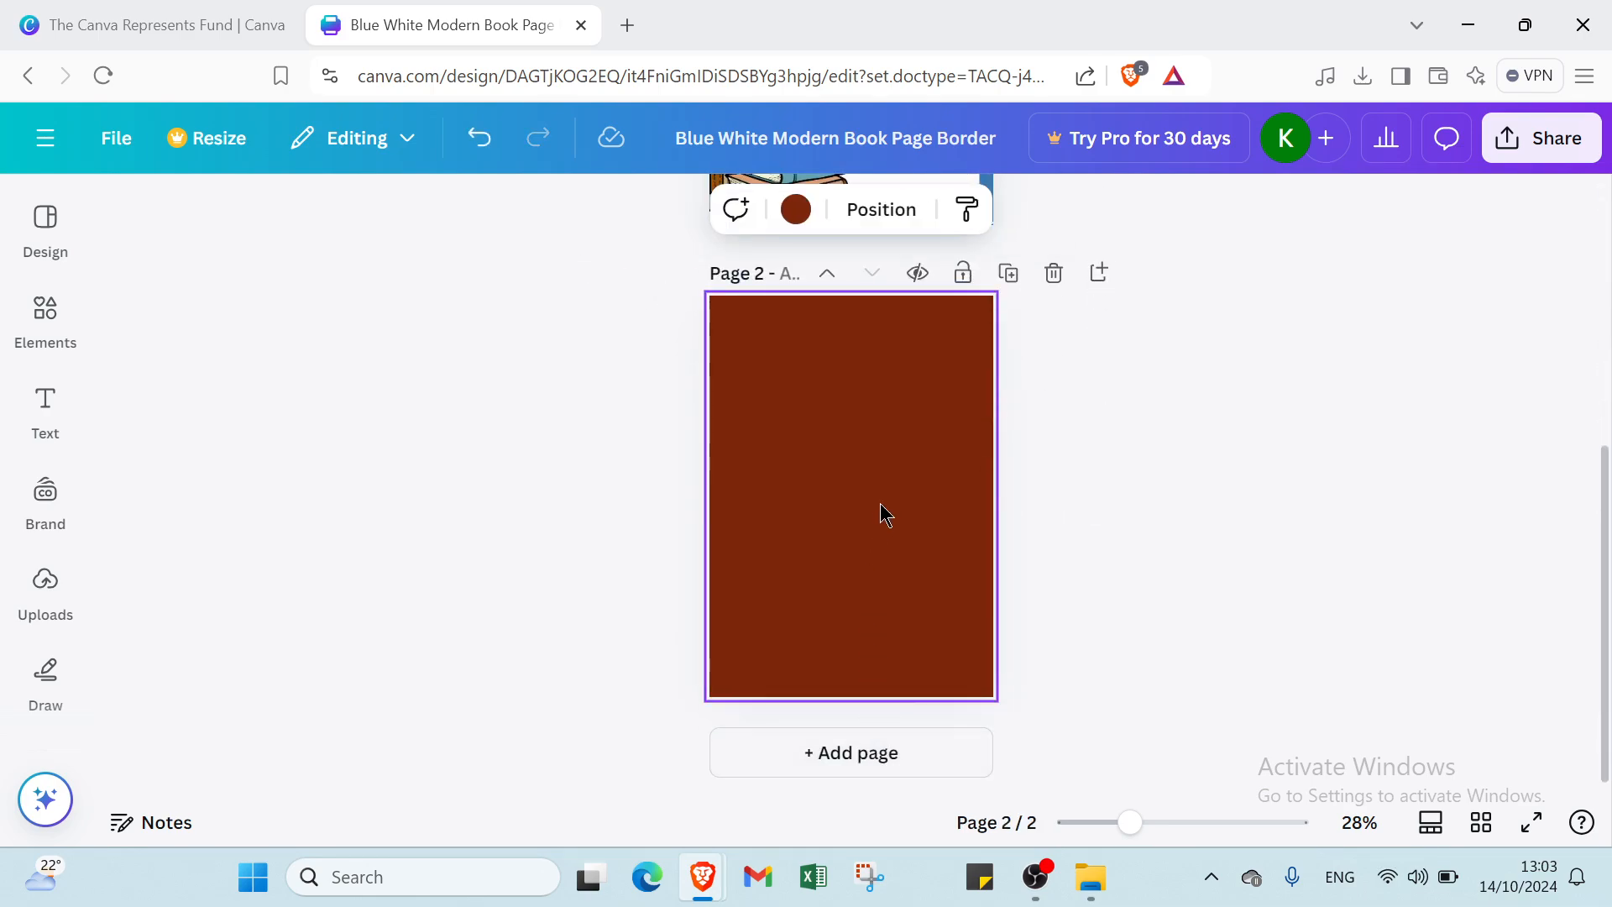
click(796, 209)
scroll(194, 637, down, 1)
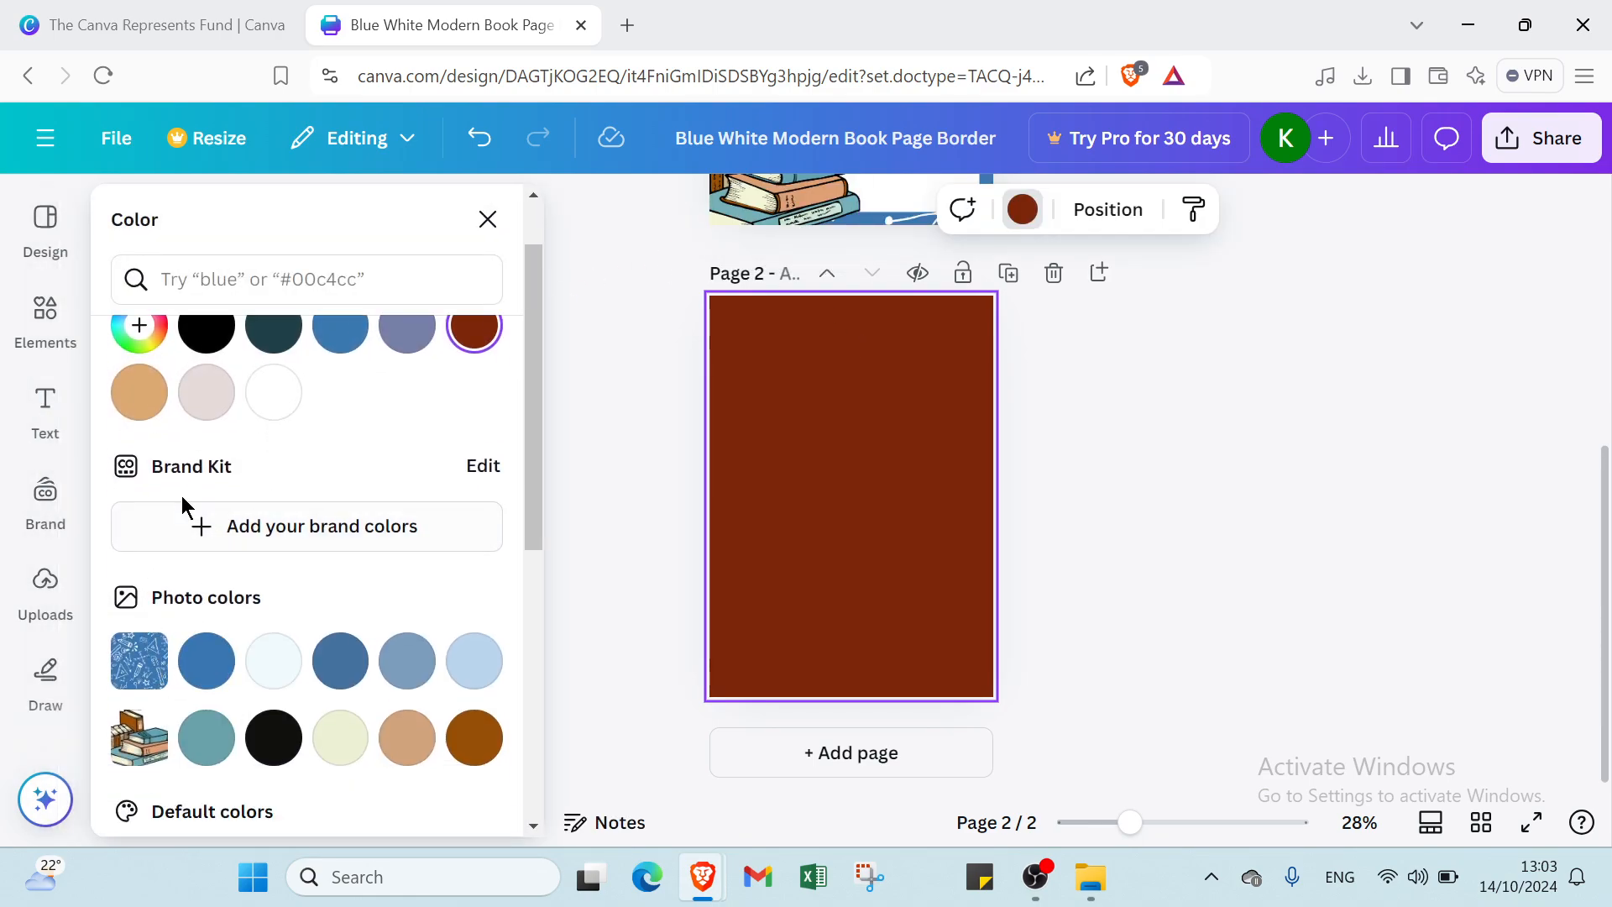
- Place the blue light-rays upload on page 2, stretched to all four page edges
click(45, 581)
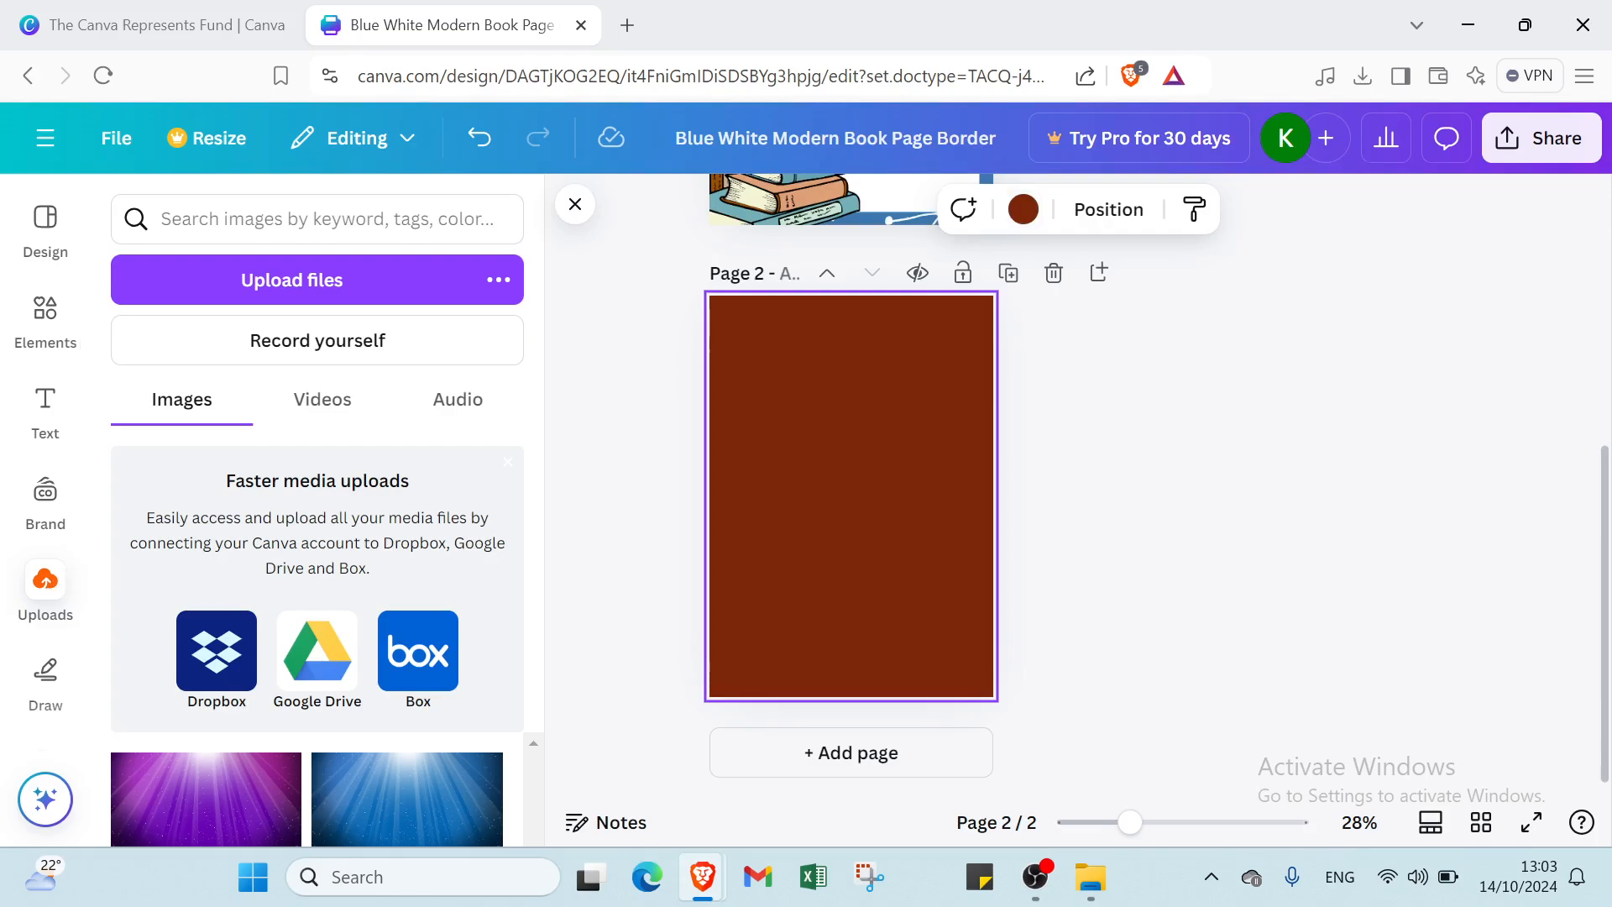
click(402, 802)
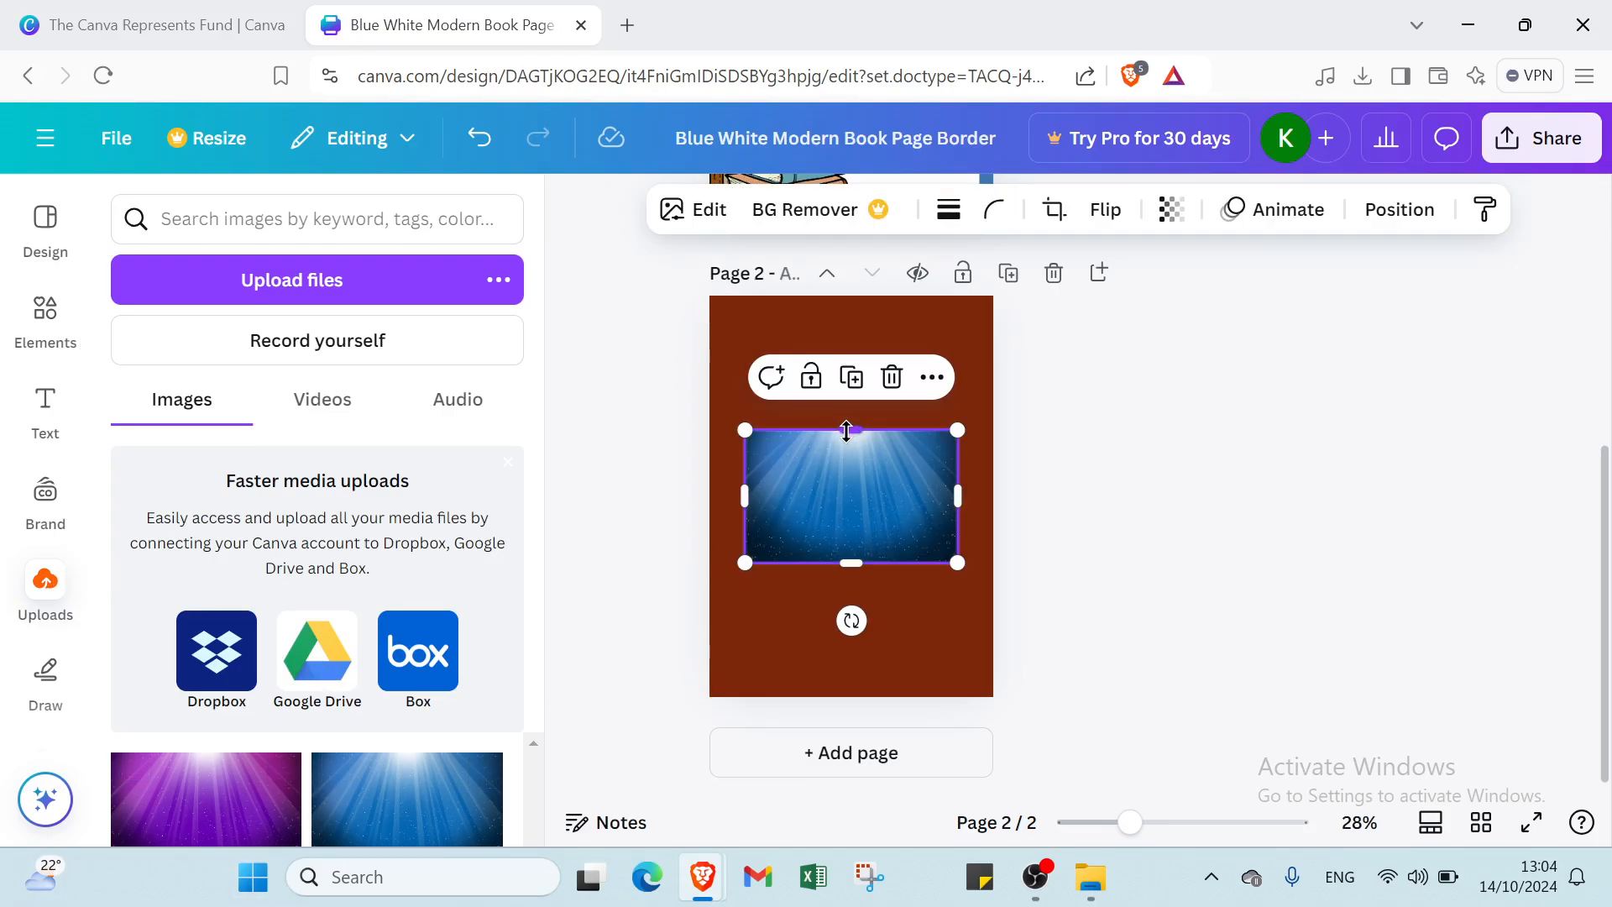
drag(846, 431, 857, 300)
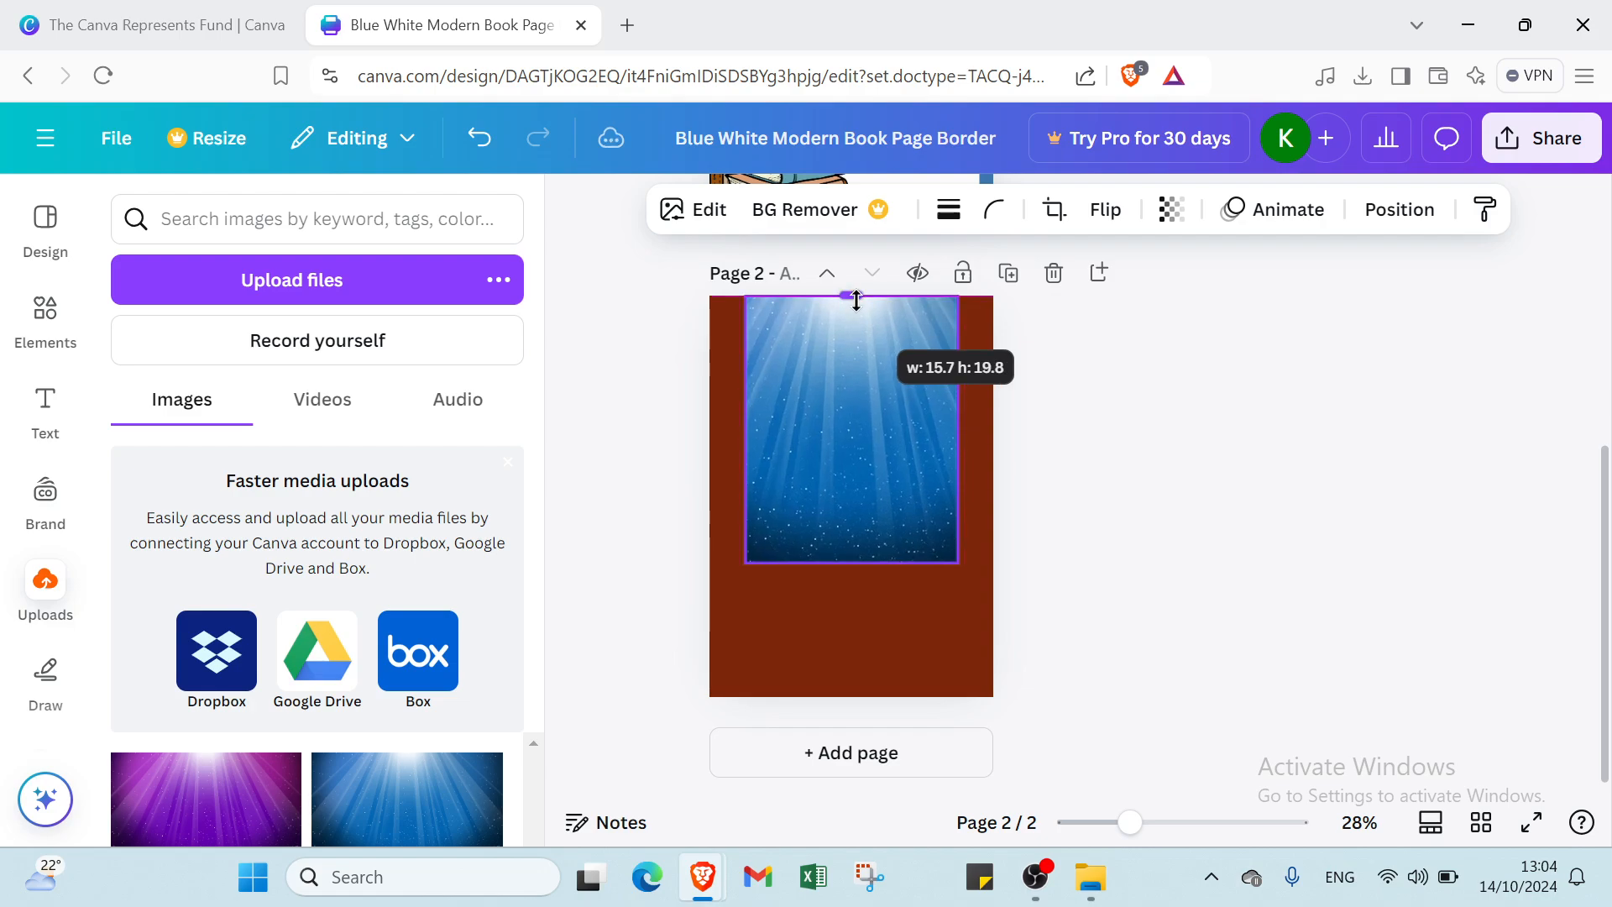
drag(851, 562, 843, 695)
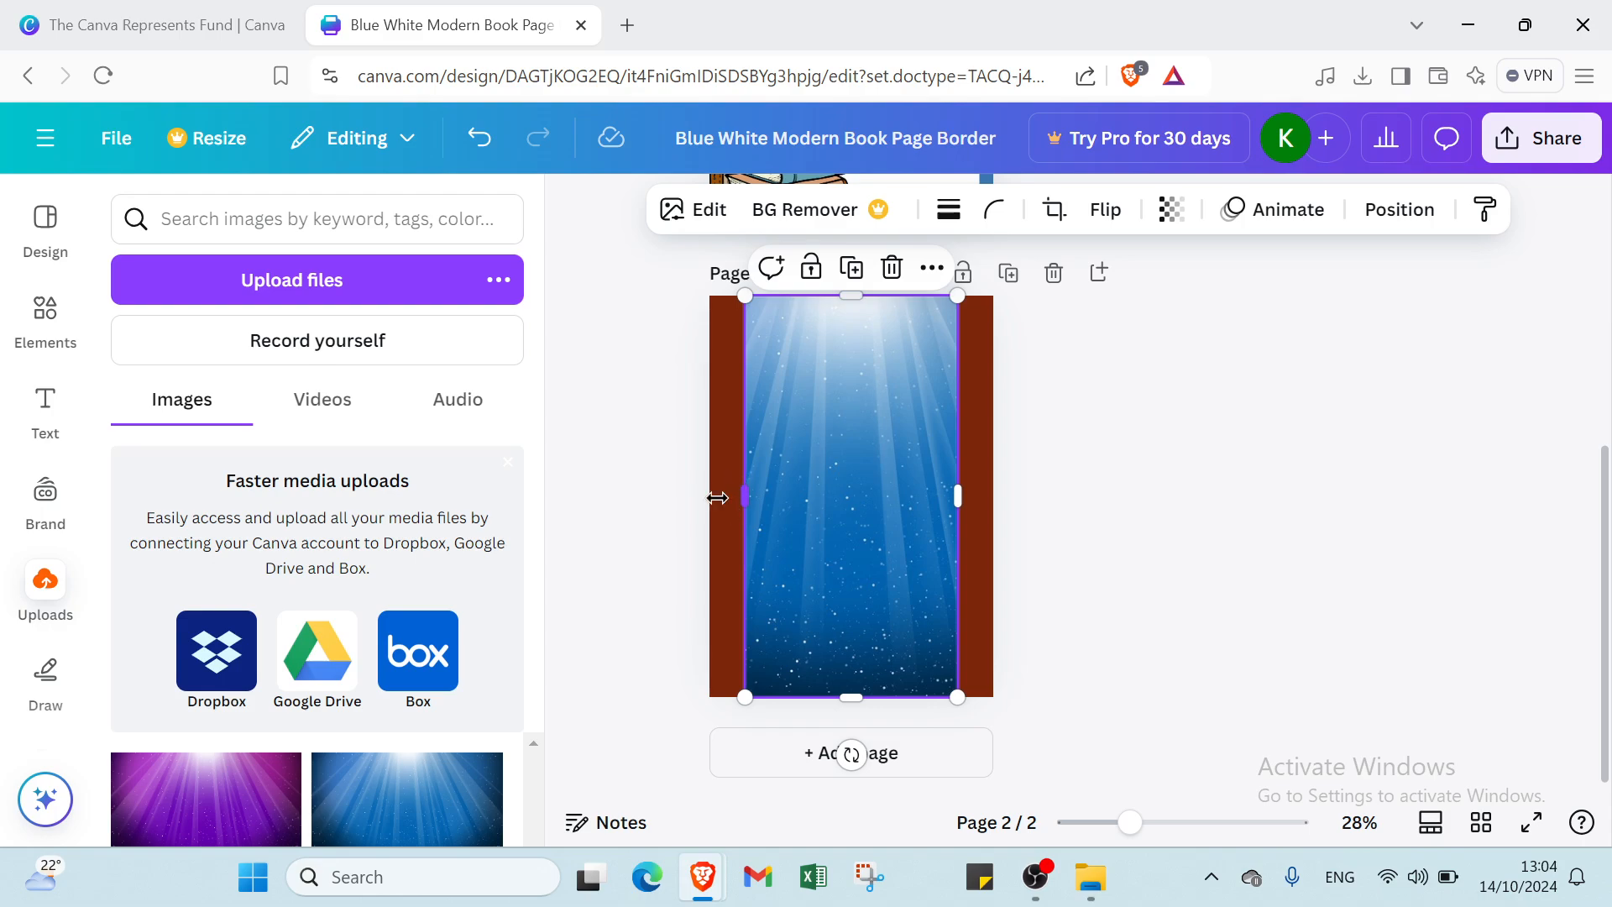
drag(717, 498, 709, 499)
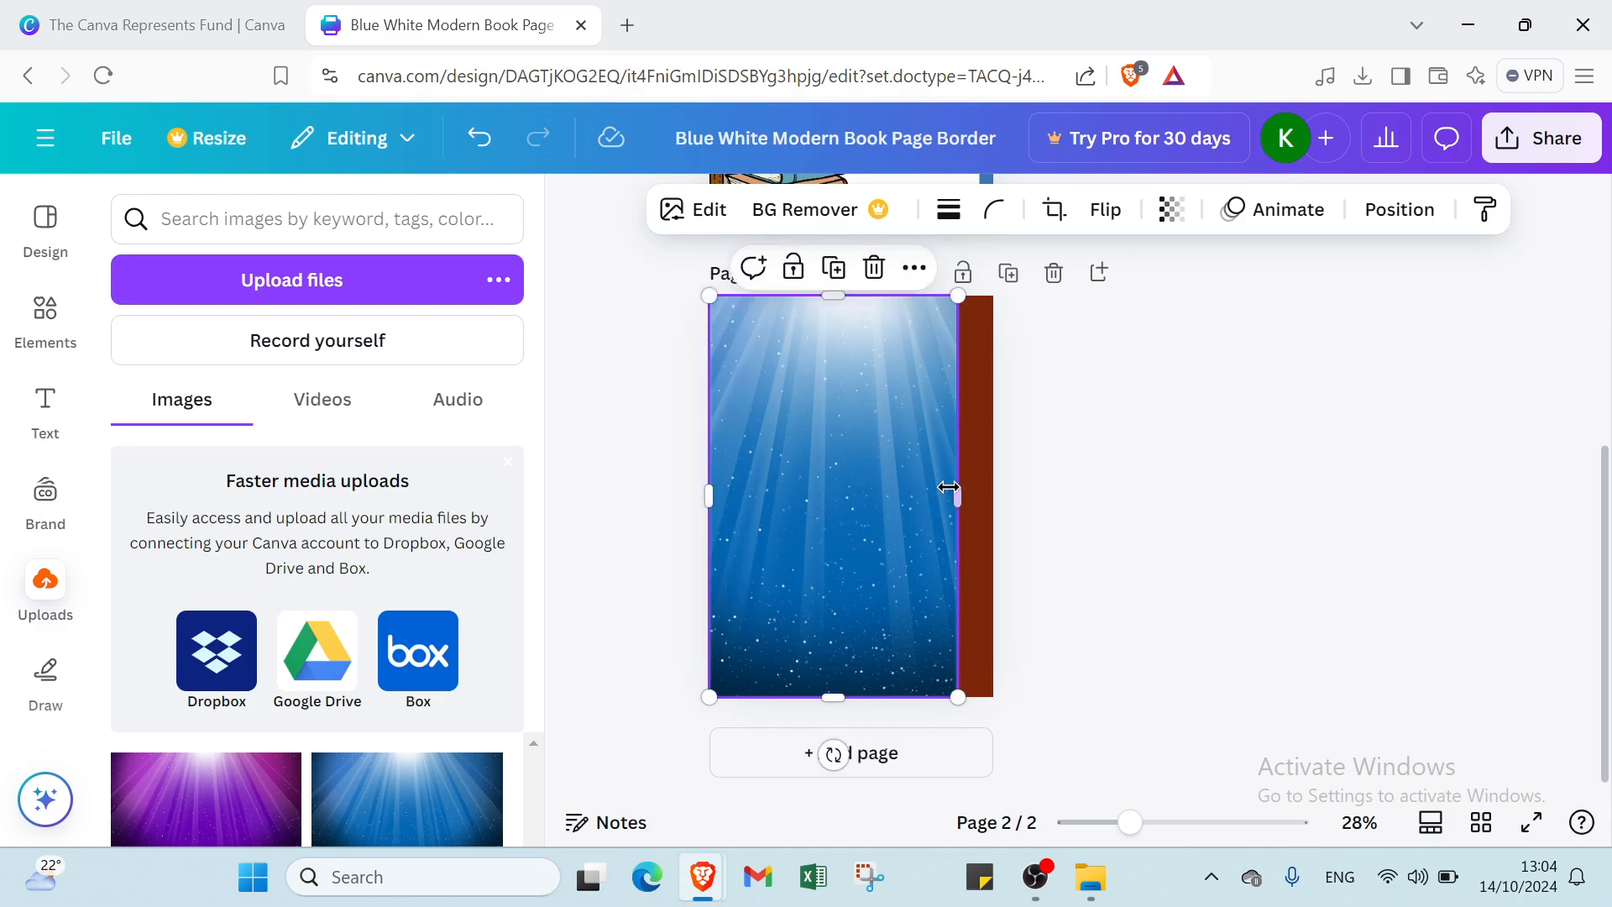
drag(959, 489, 991, 493)
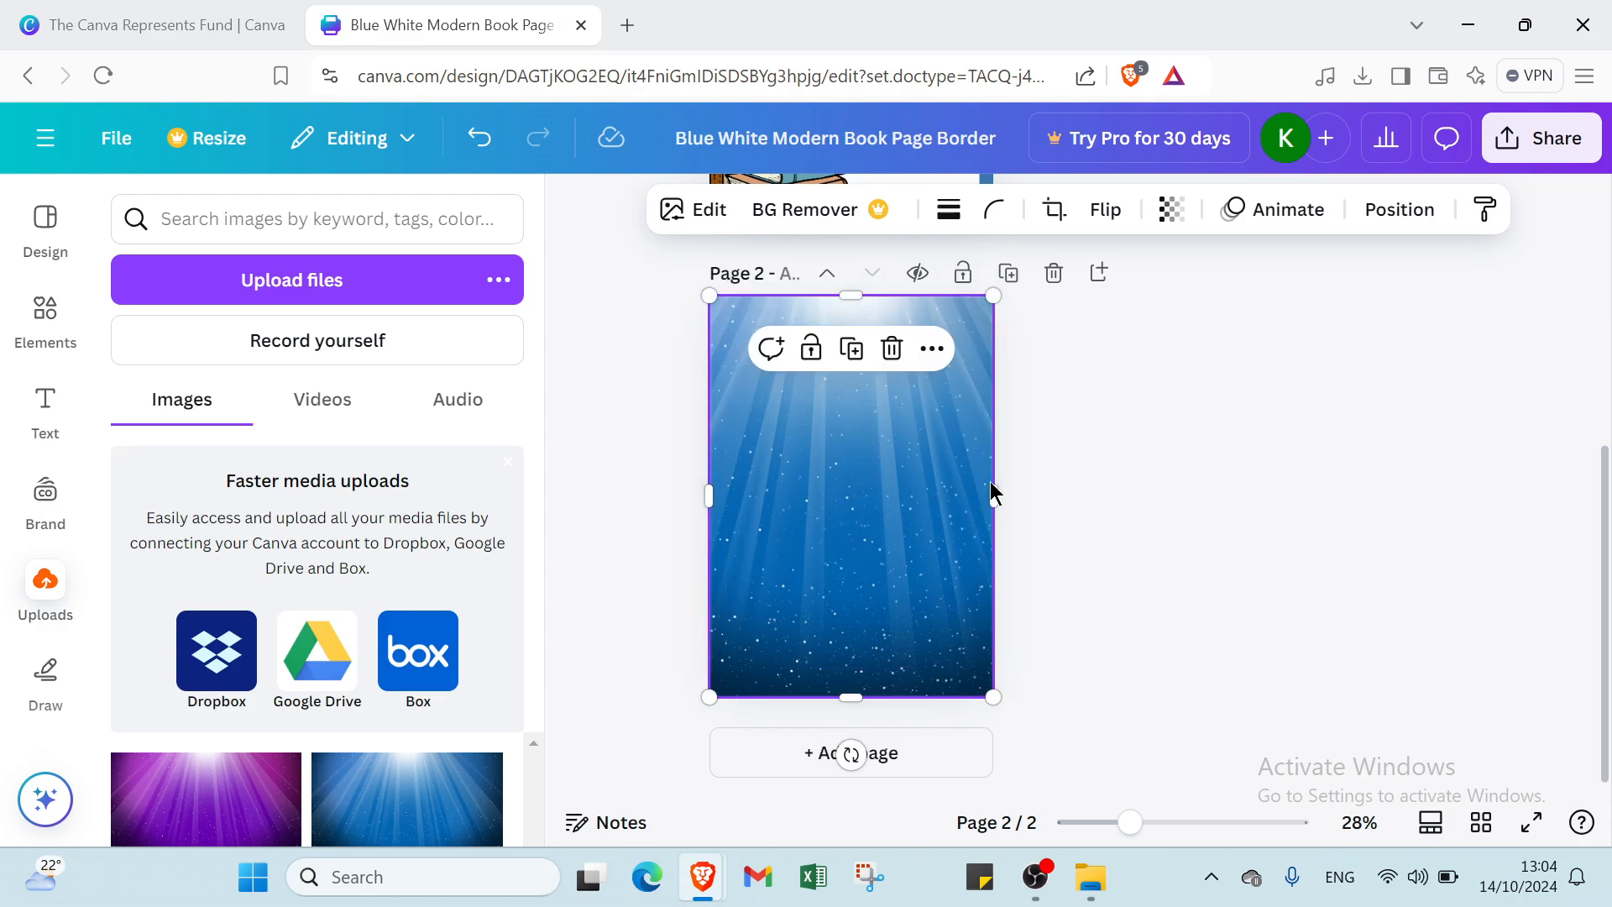
scroll(702, 436, up, 4)
click(819, 501)
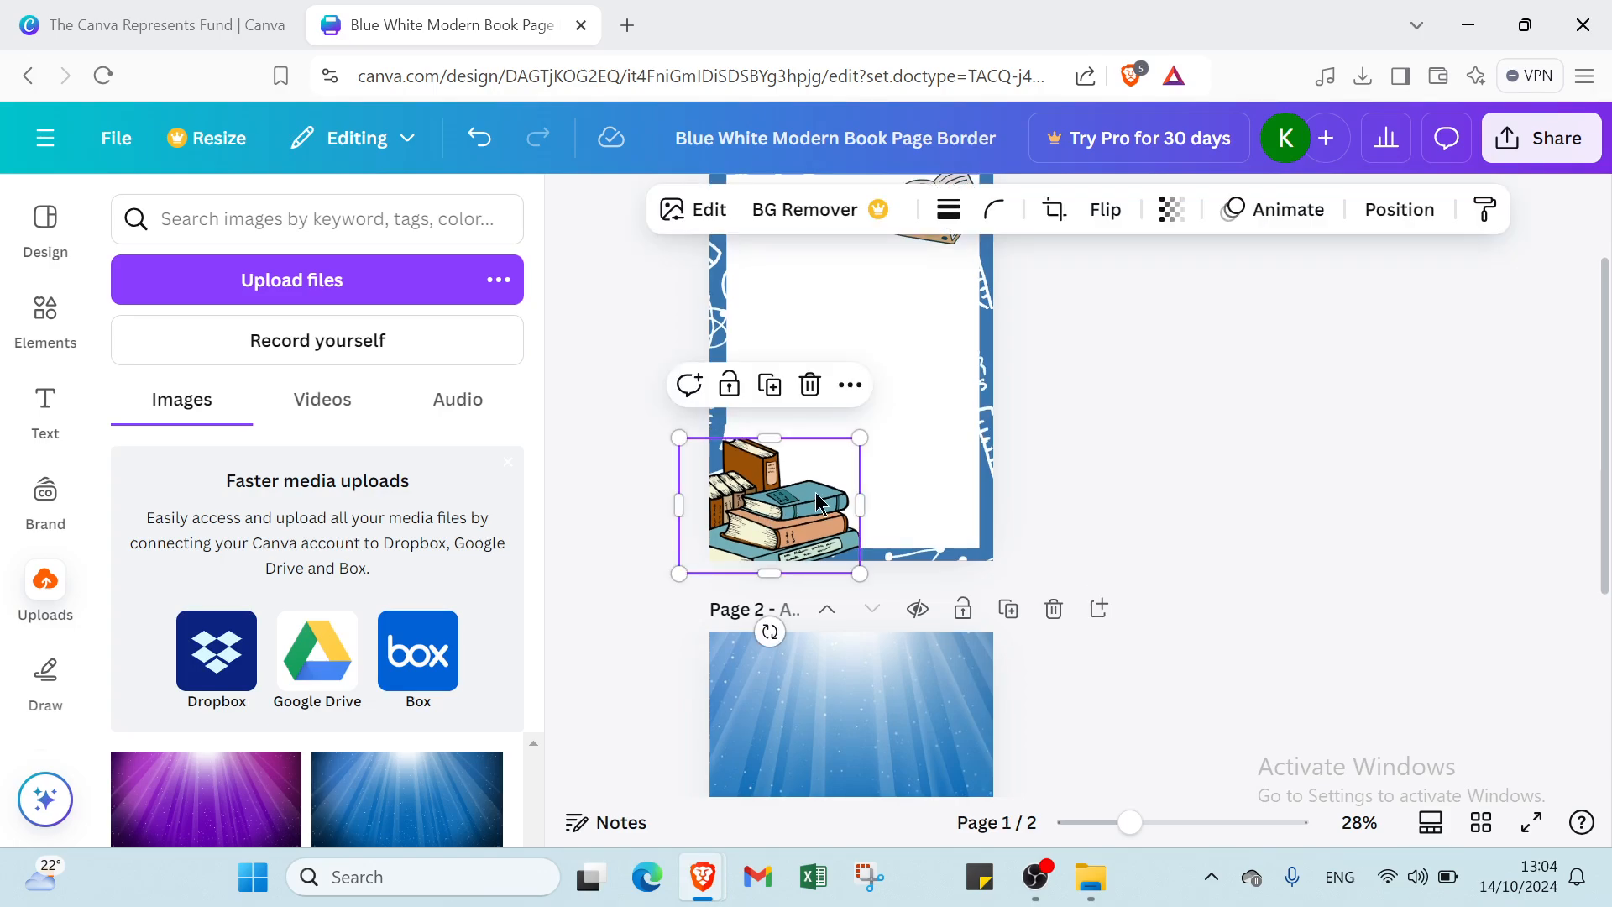
- Position the stack-of-books graphic in page 2's lower-left corner over the blue rays
scroll(819, 502, down, 4)
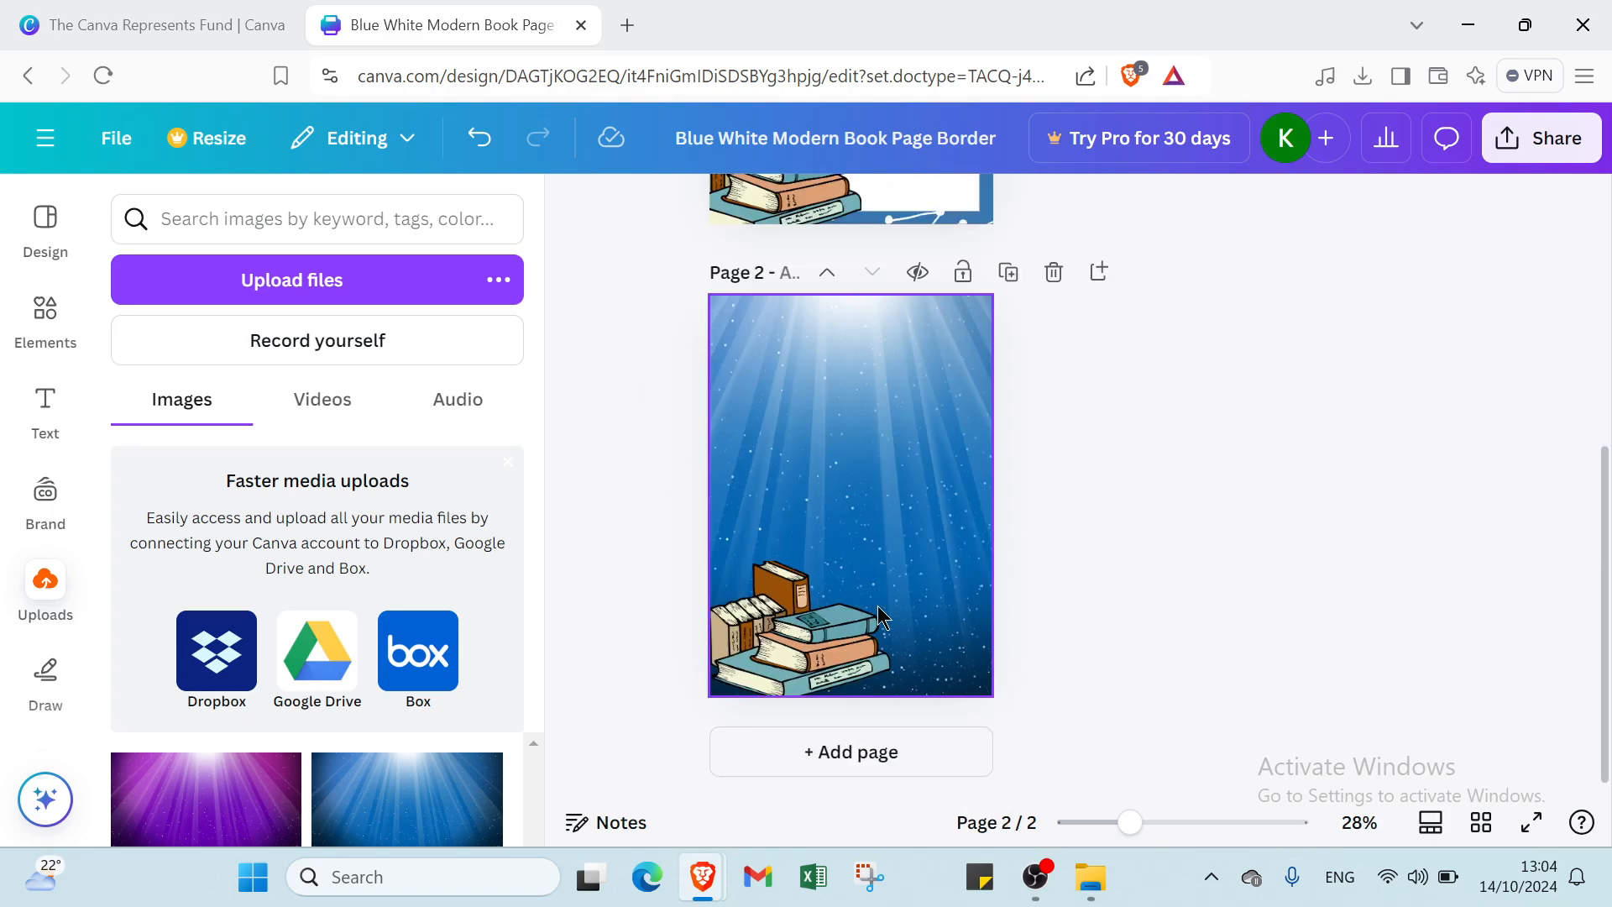
click(844, 627)
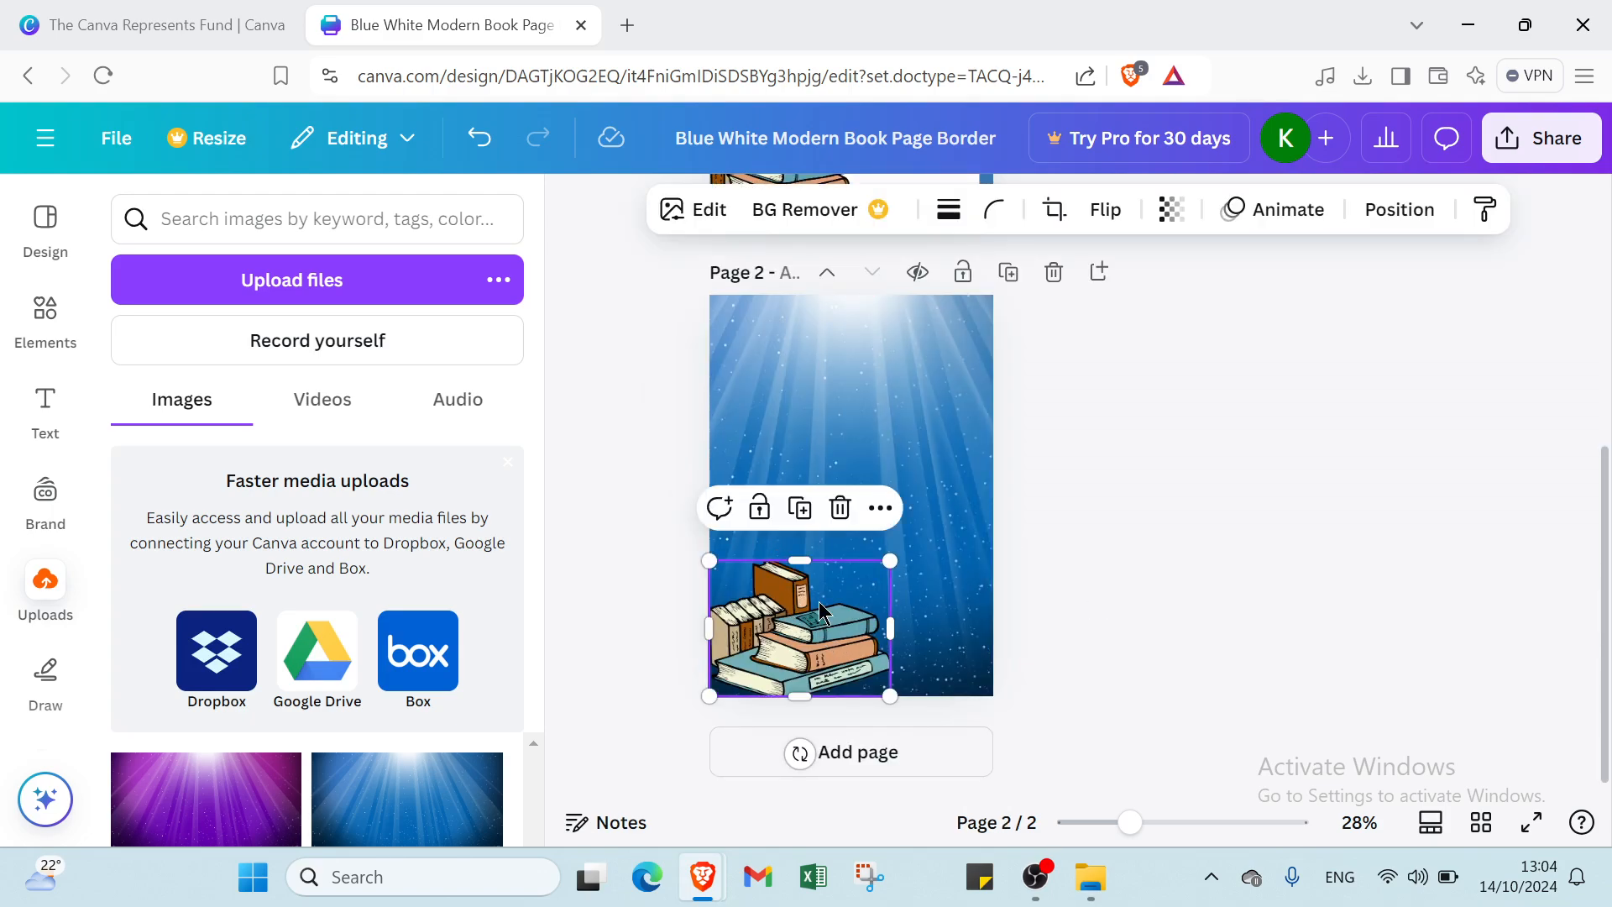
click(834, 321)
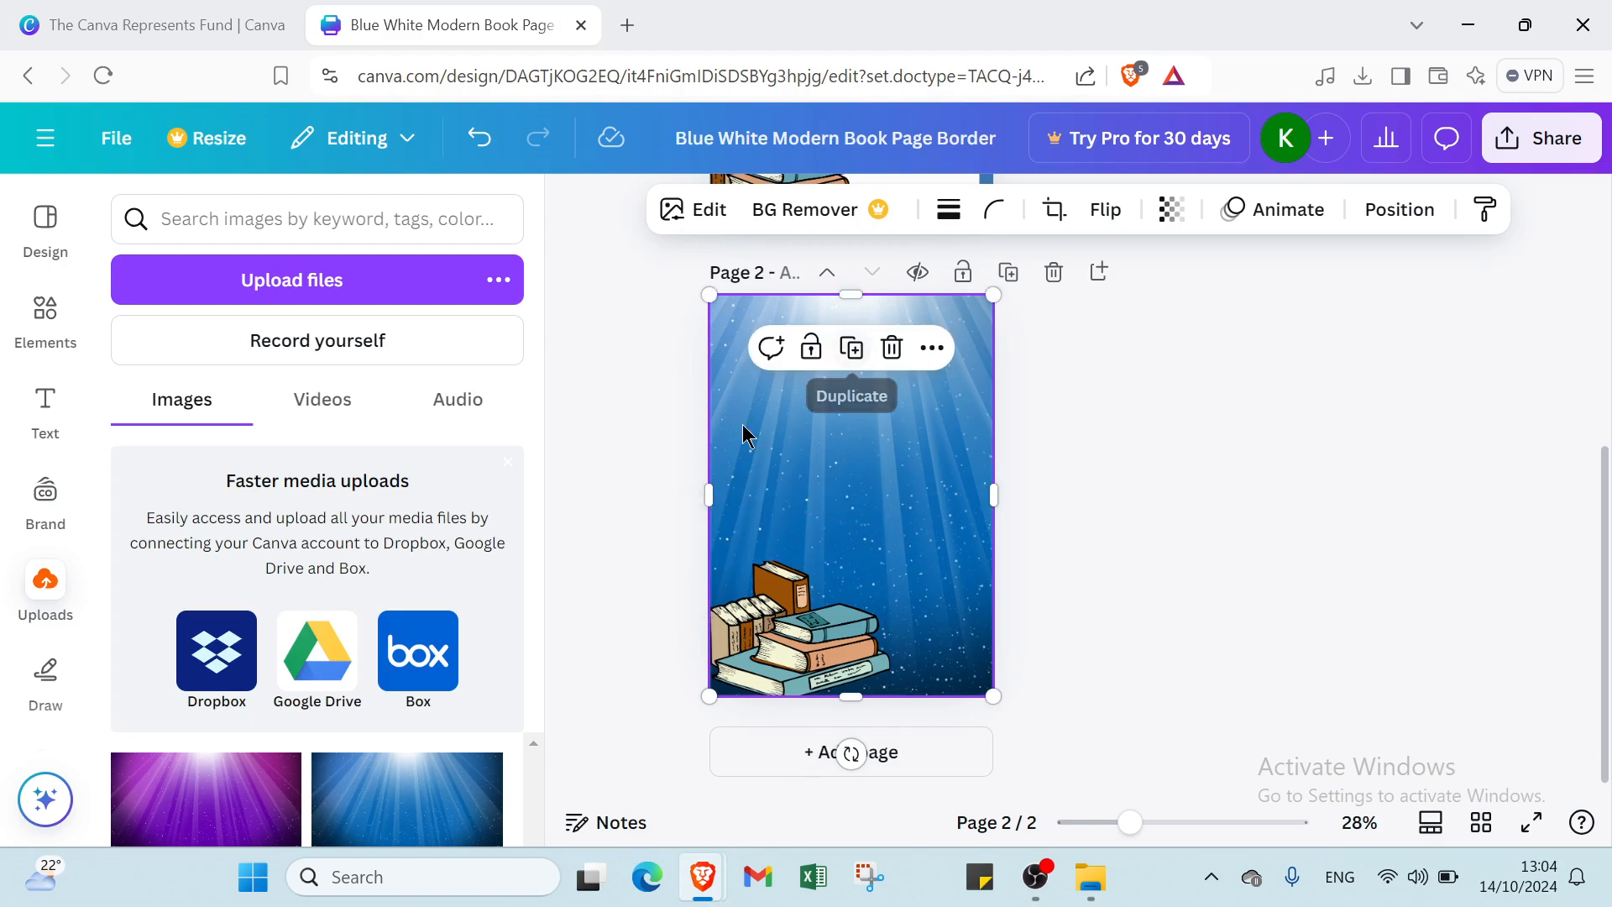
click(45, 401)
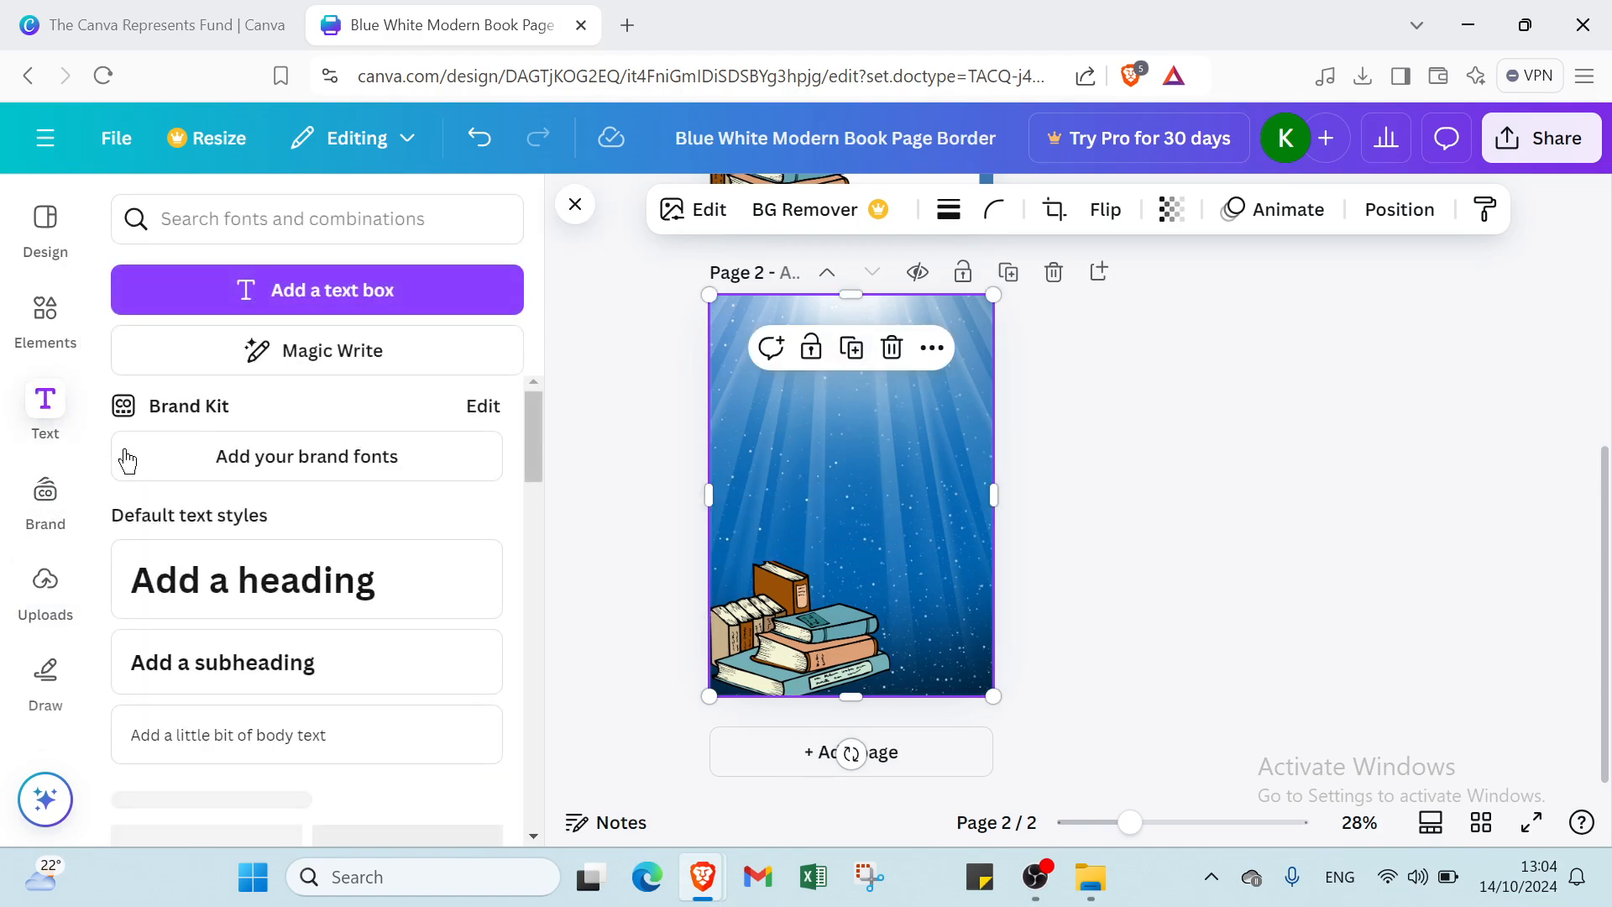
- Add a heading text box and move it near the top of page 2
click(284, 561)
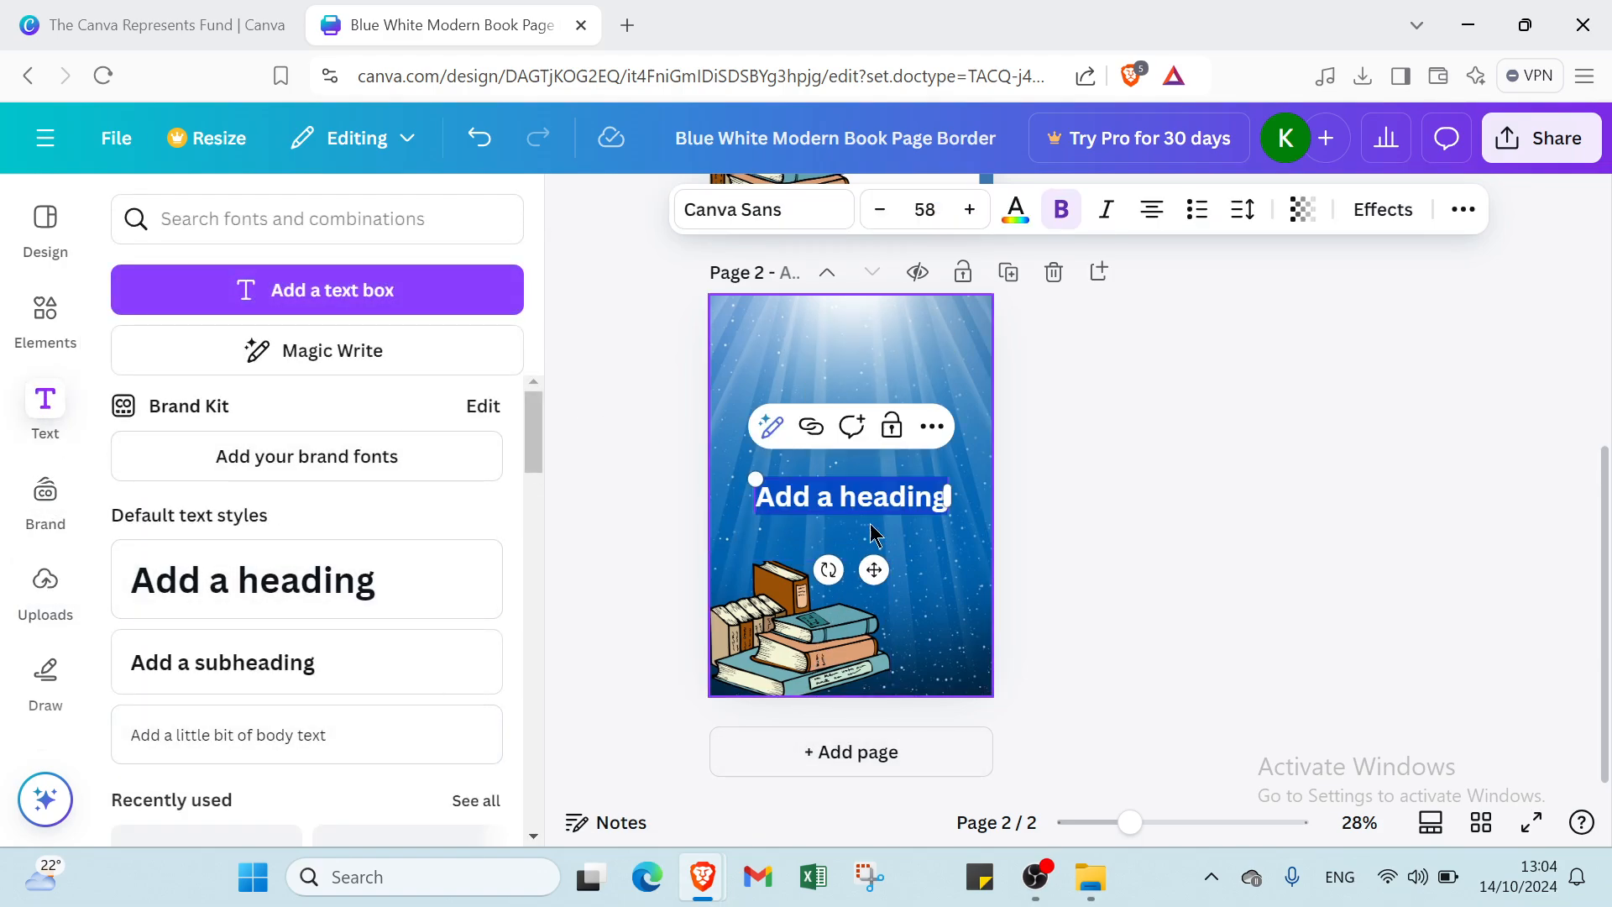
click(1075, 491)
drag(895, 514, 884, 346)
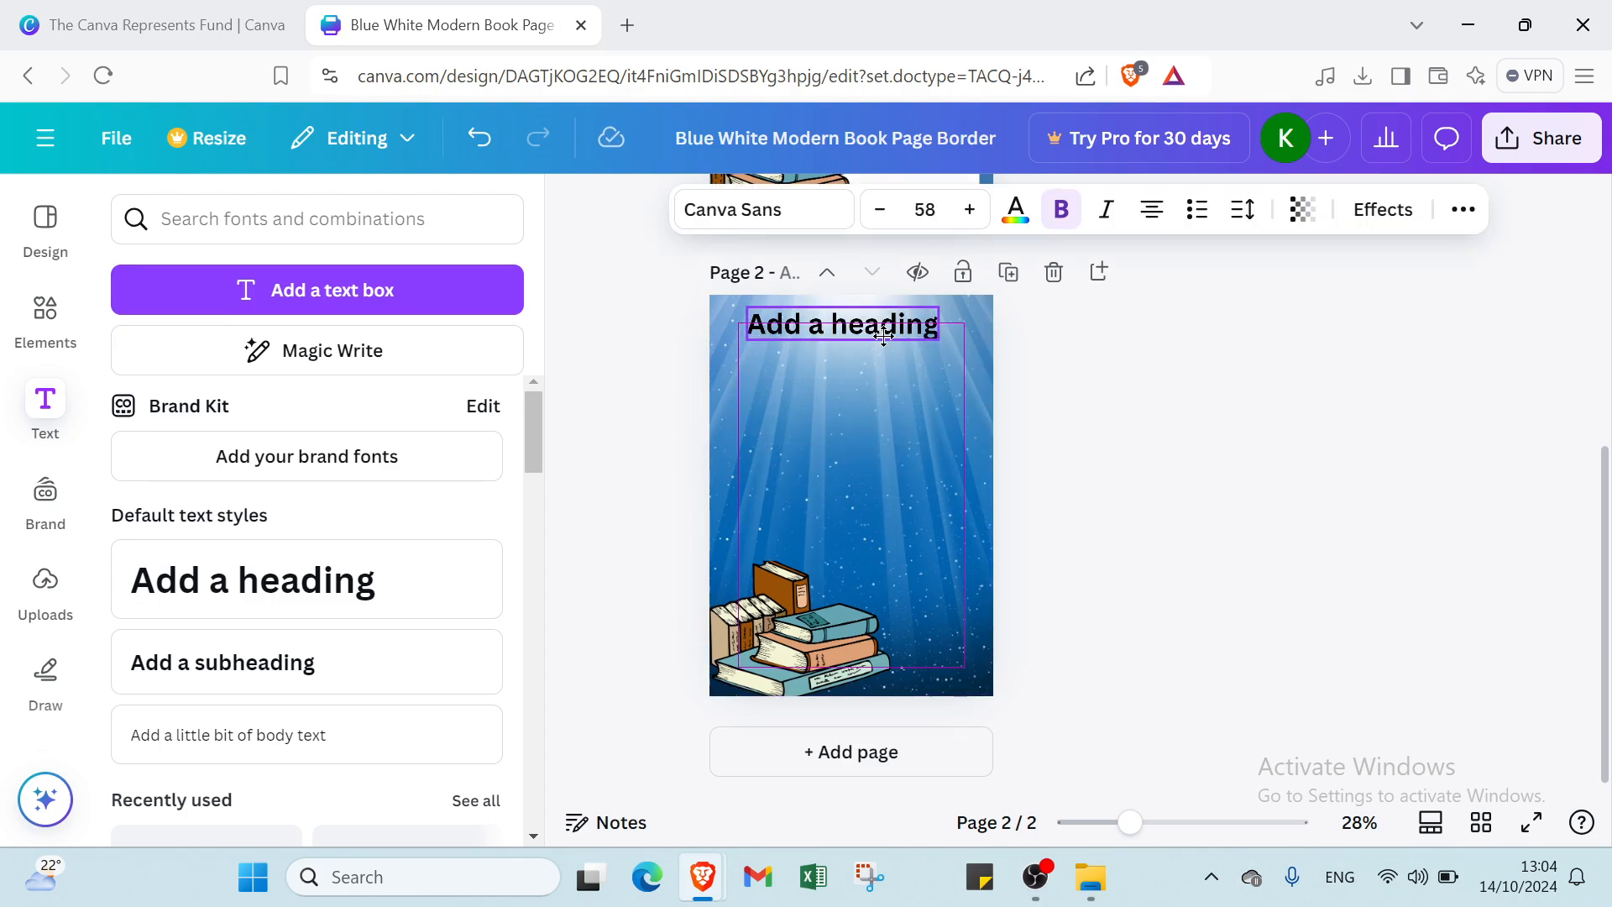
drag(884, 336, 883, 335)
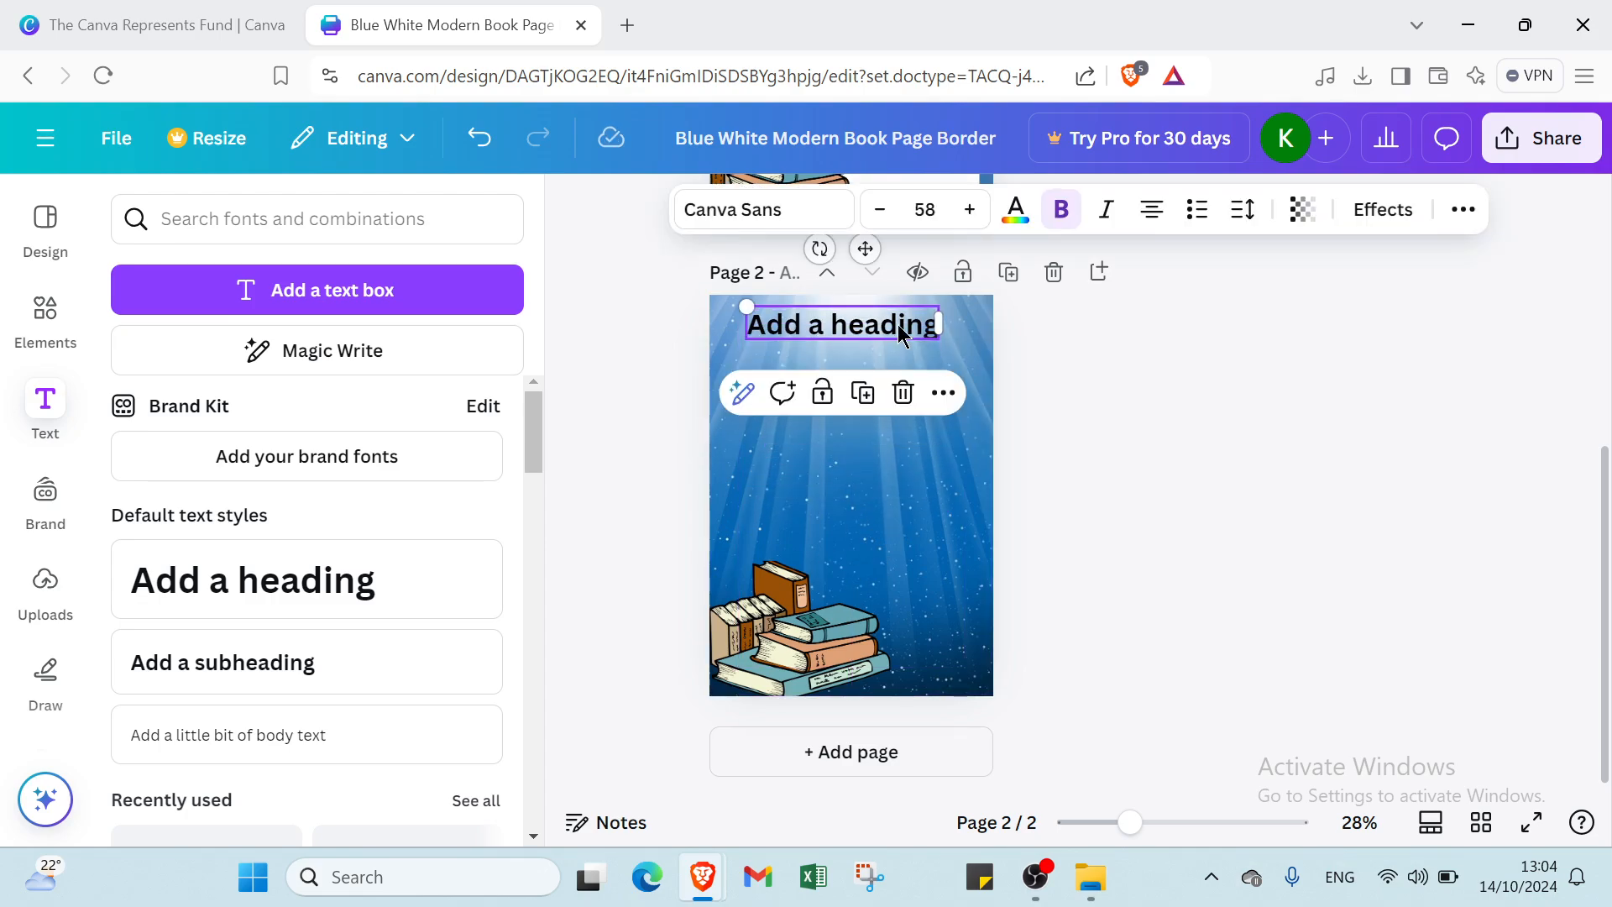
click(1016, 218)
click(1090, 398)
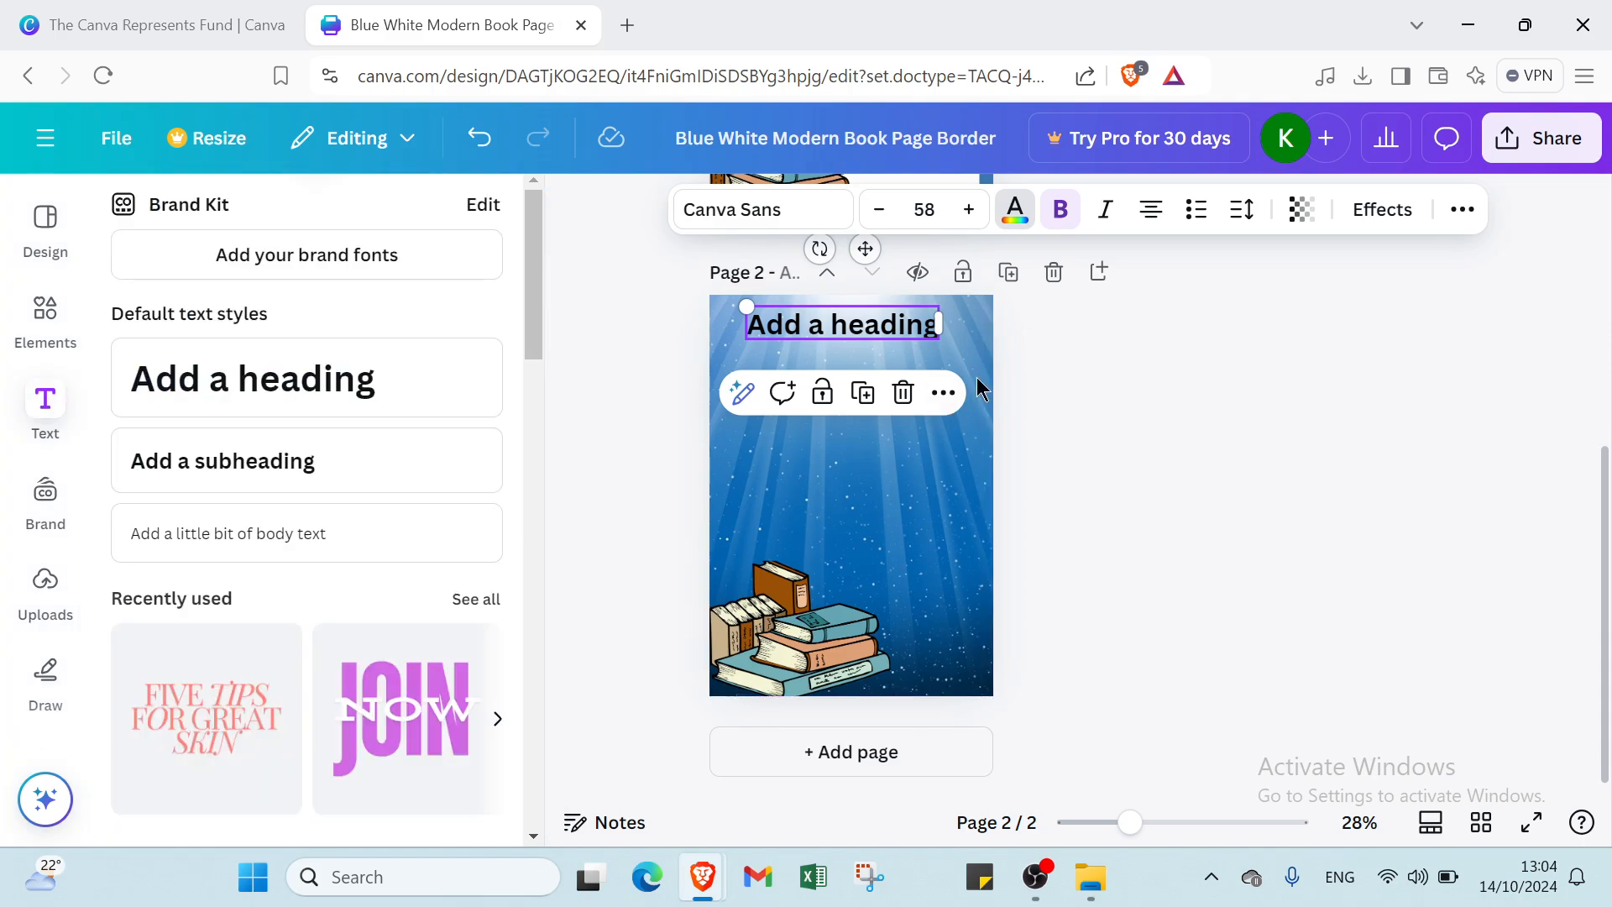
- Replace the heading placeholder with the title 'OUR SECRET'
double_click(896, 321)
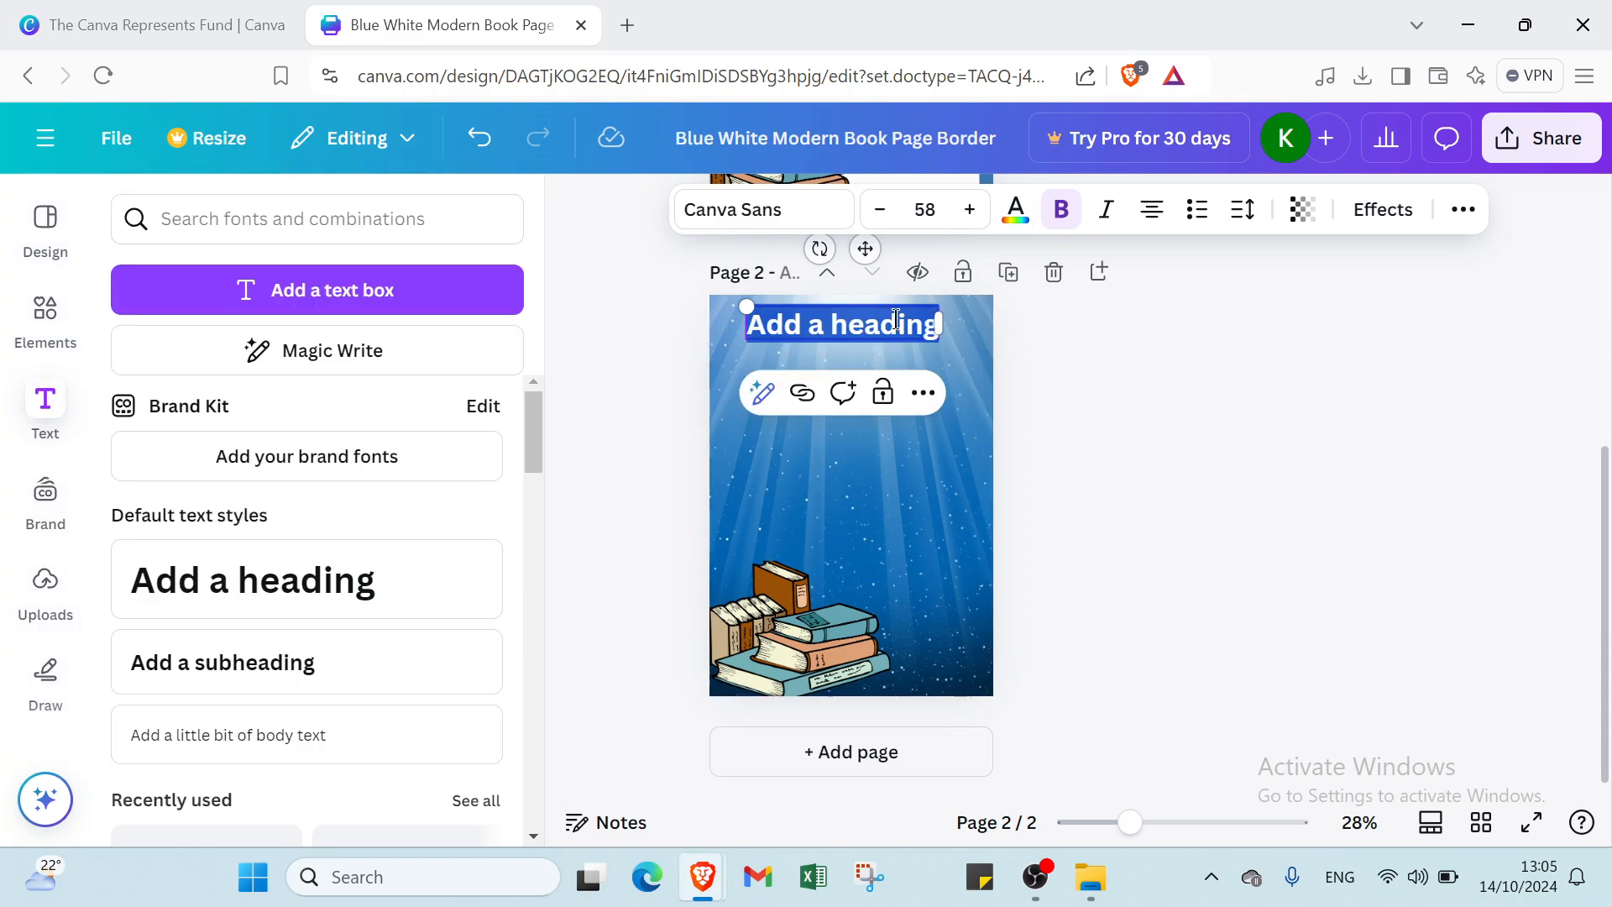
key(BackSpace)
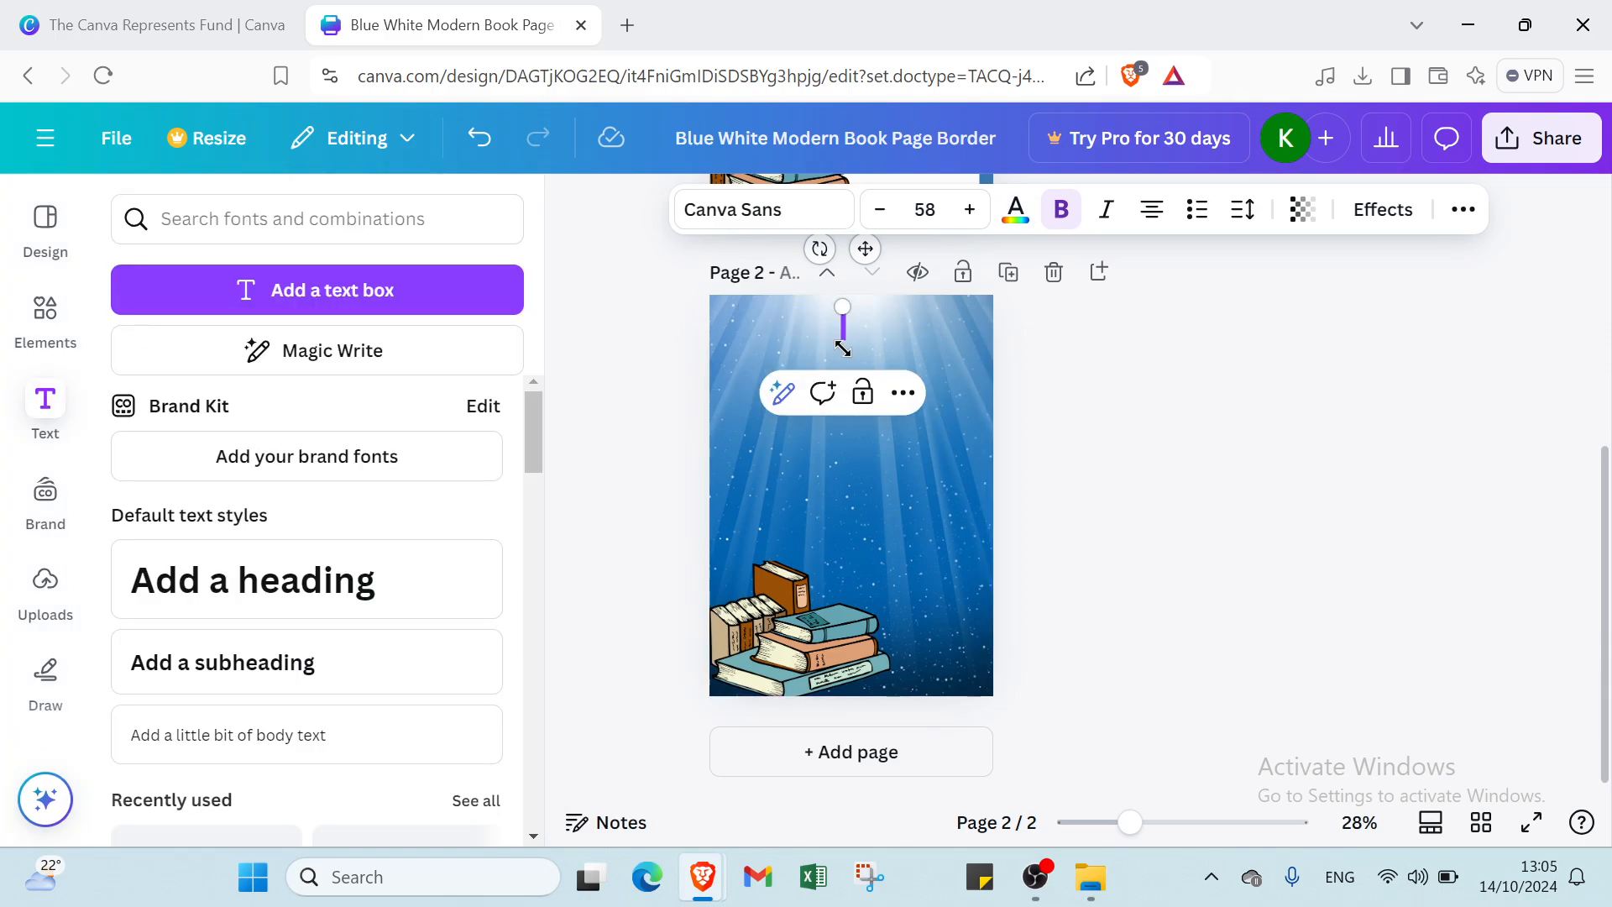
scroll(854, 377, up, 5)
scroll(795, 538, down, 5)
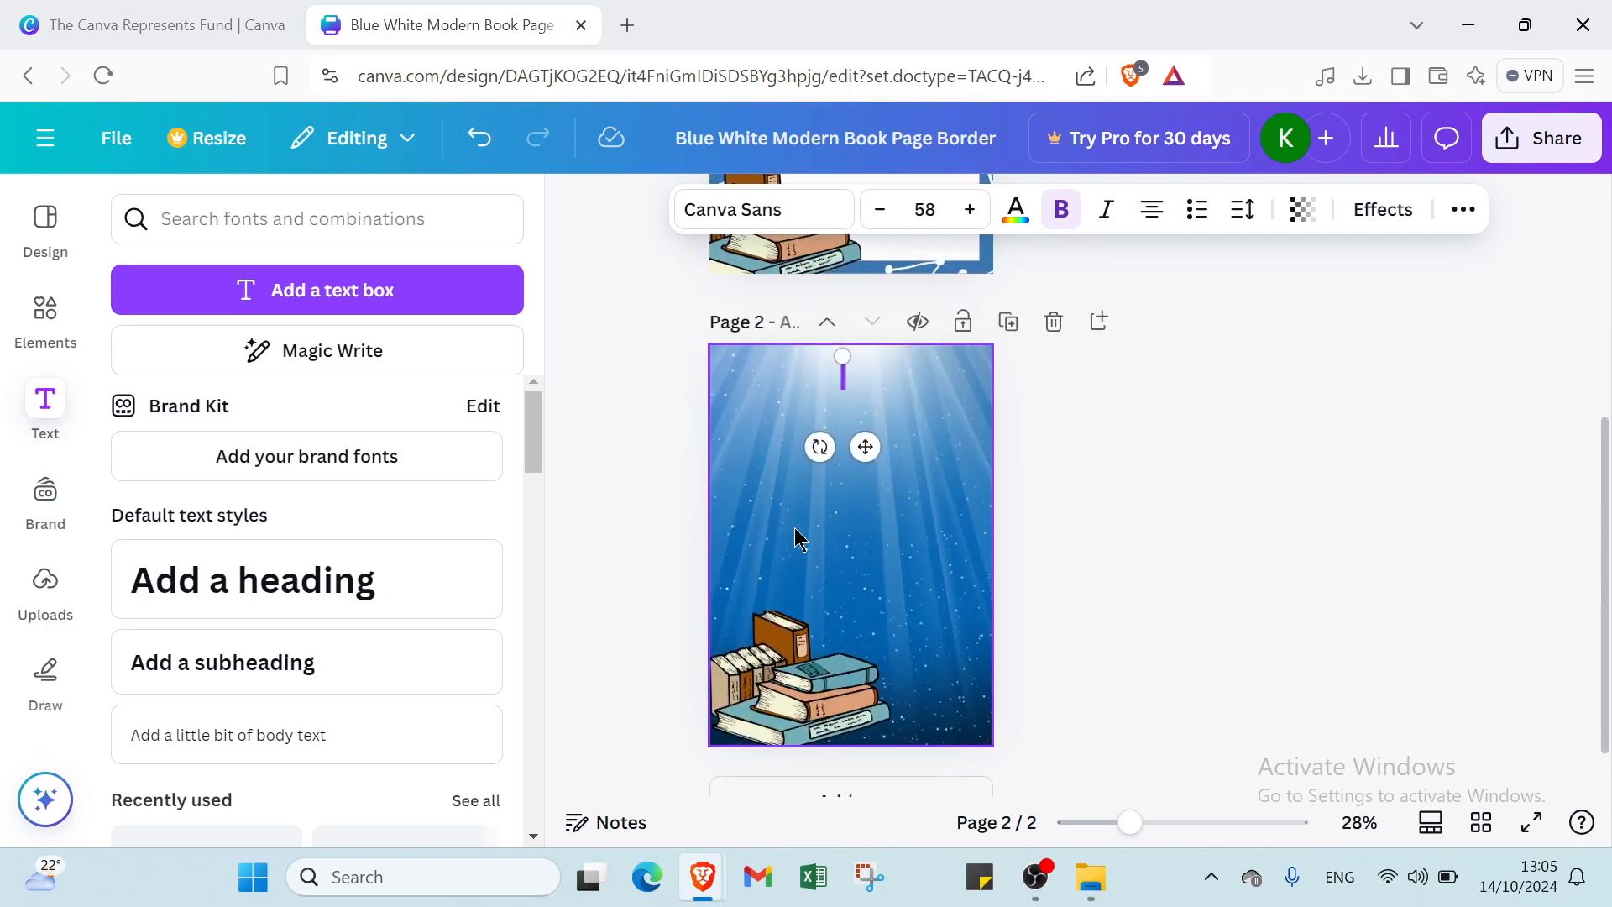
text(o)
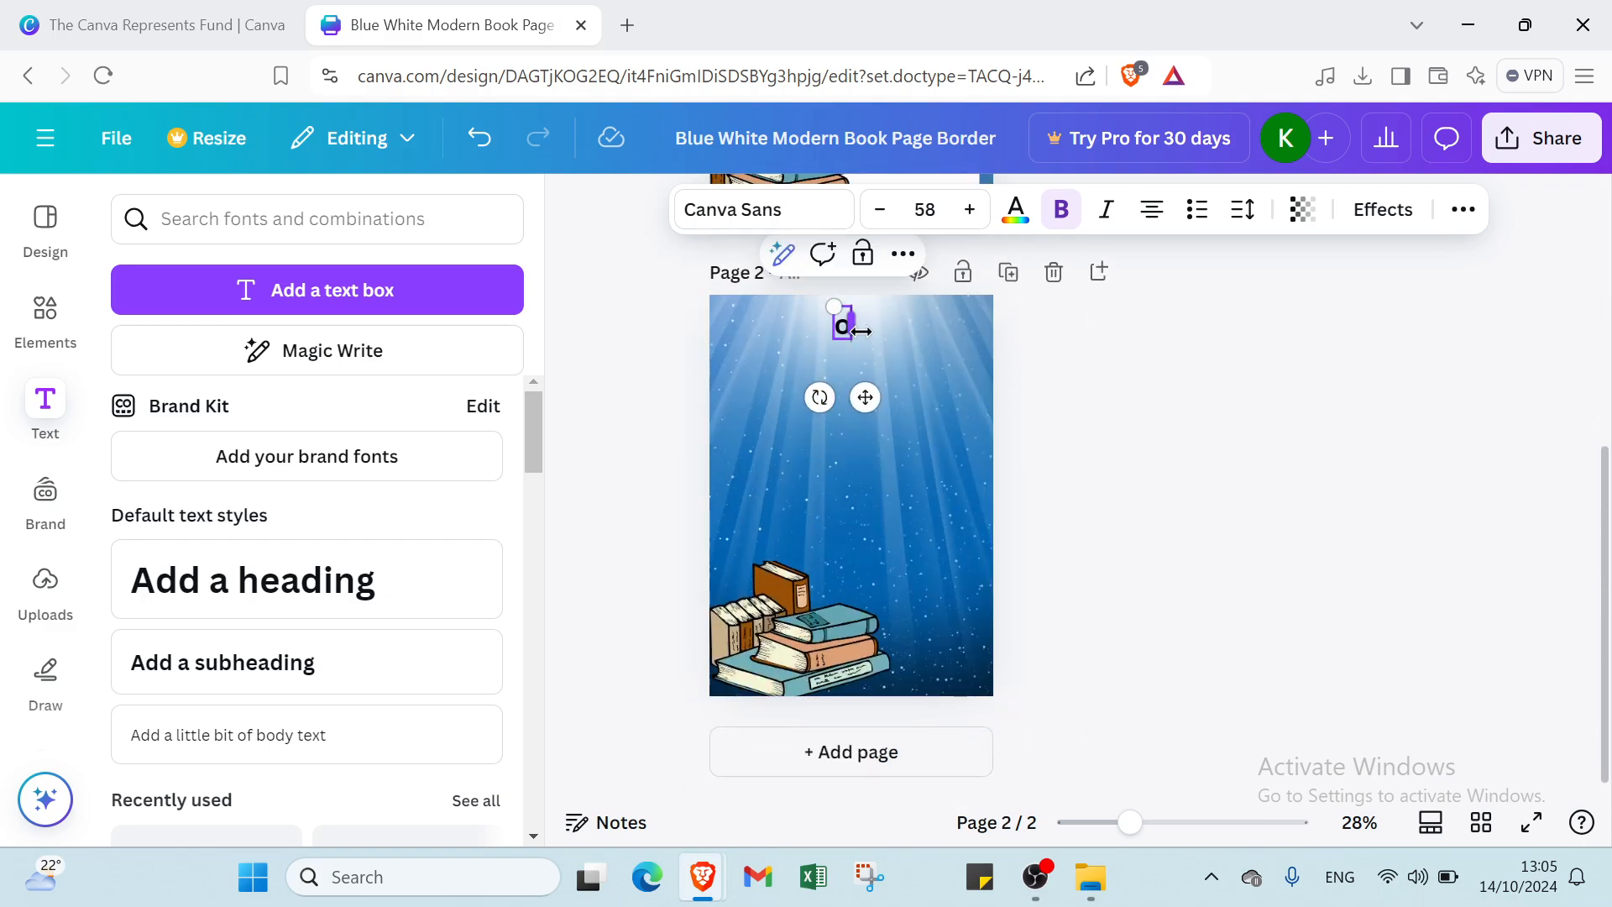
key(BackSpace)
text(OUR)
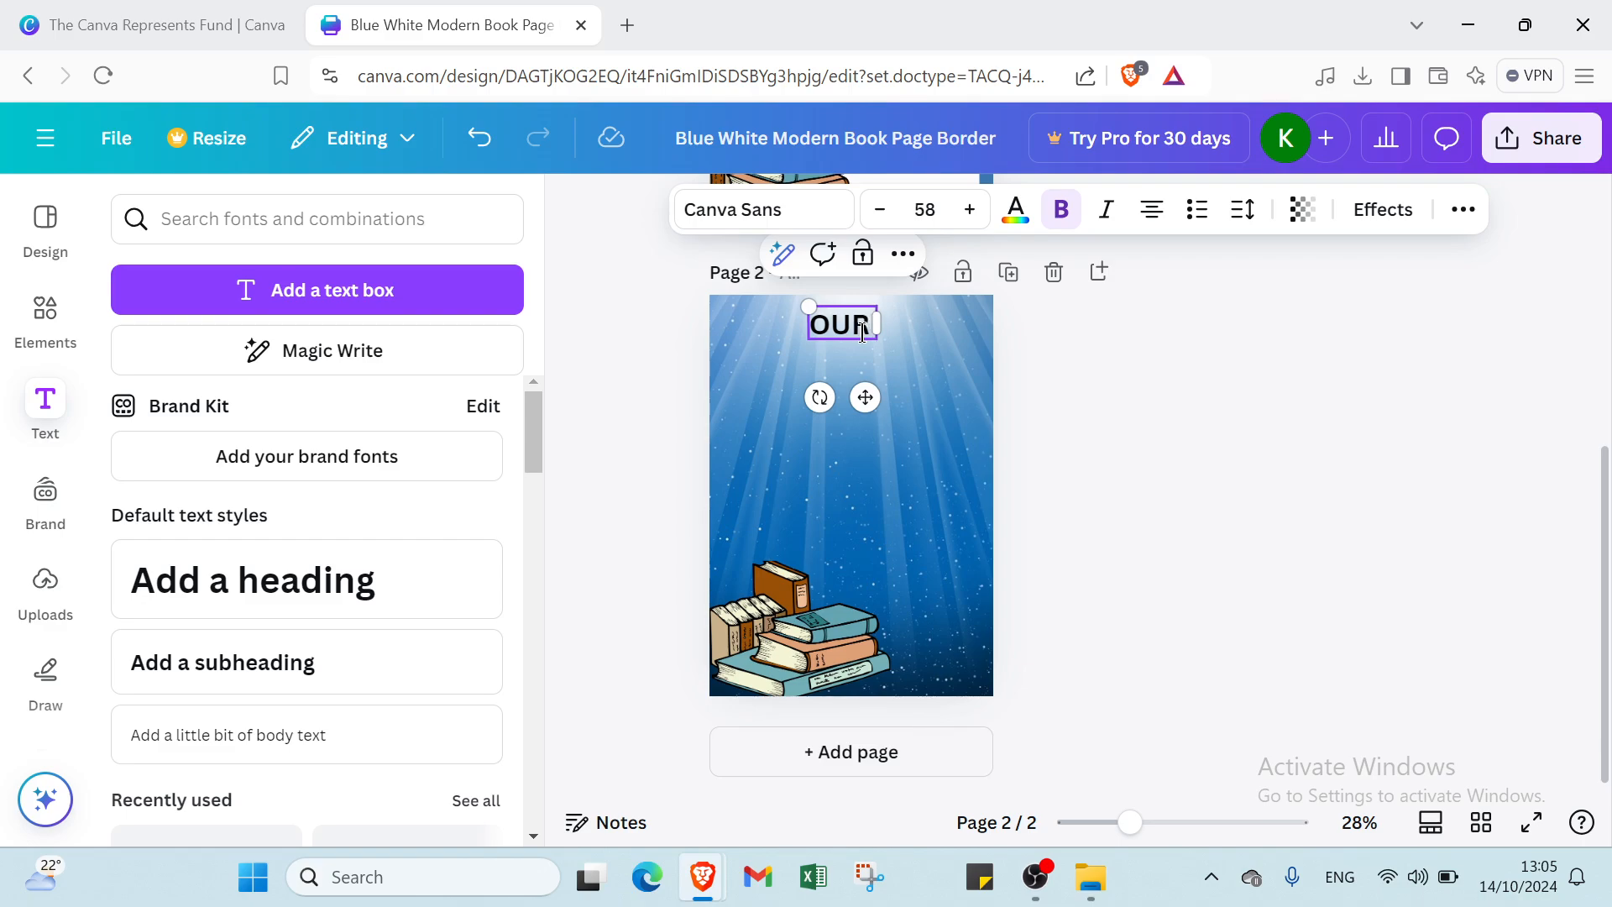
text( SECT)
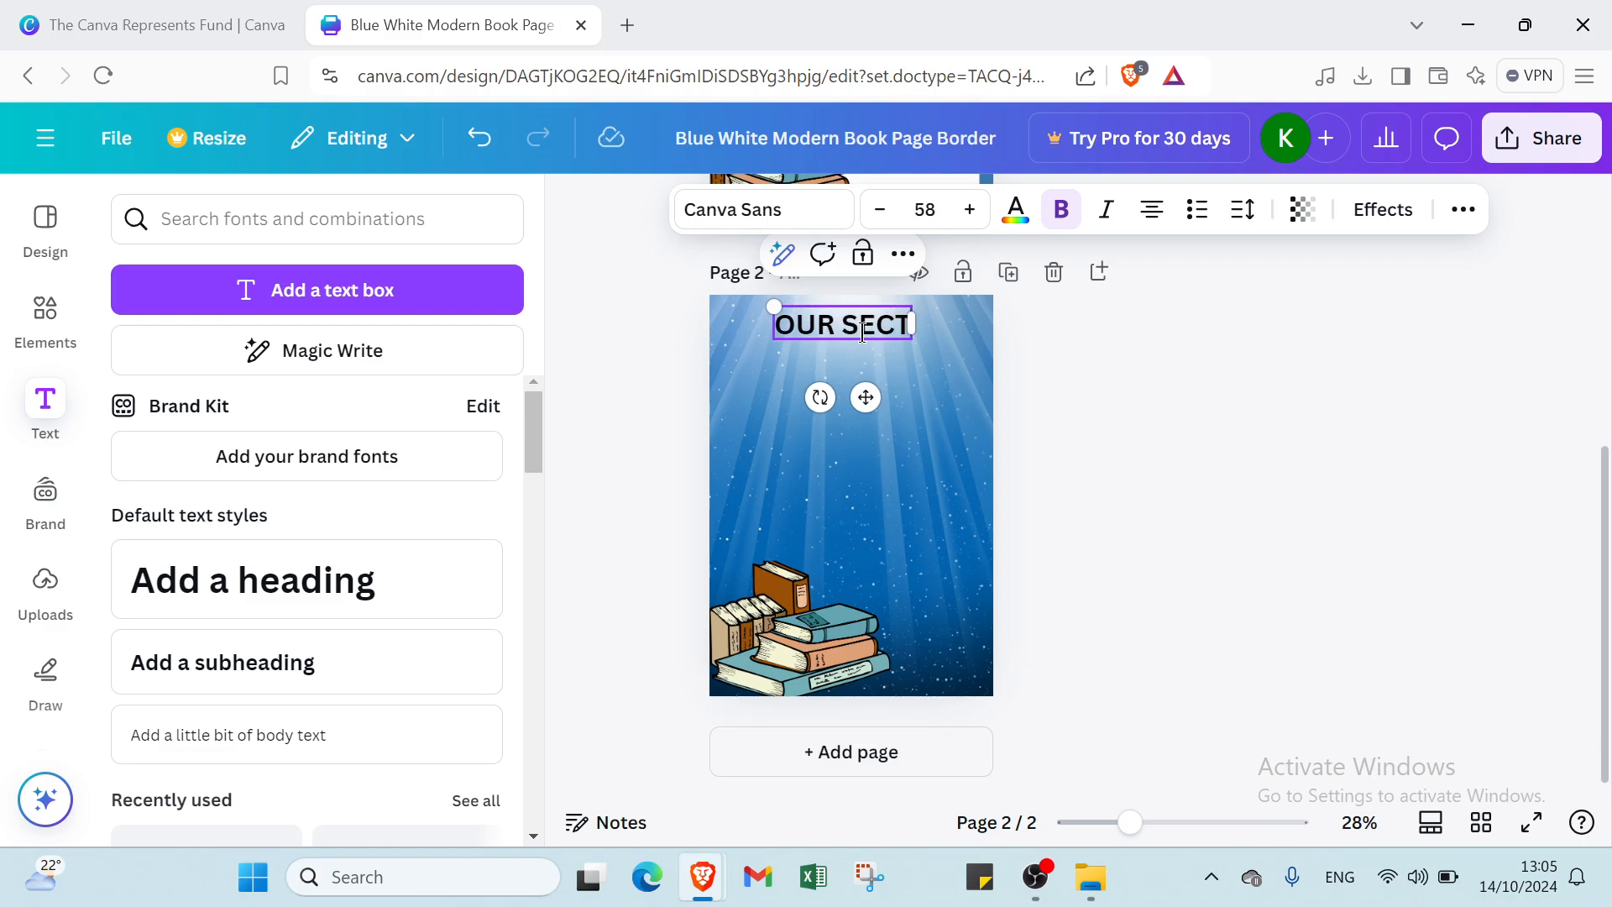
key(BackSpace)
text(RE)
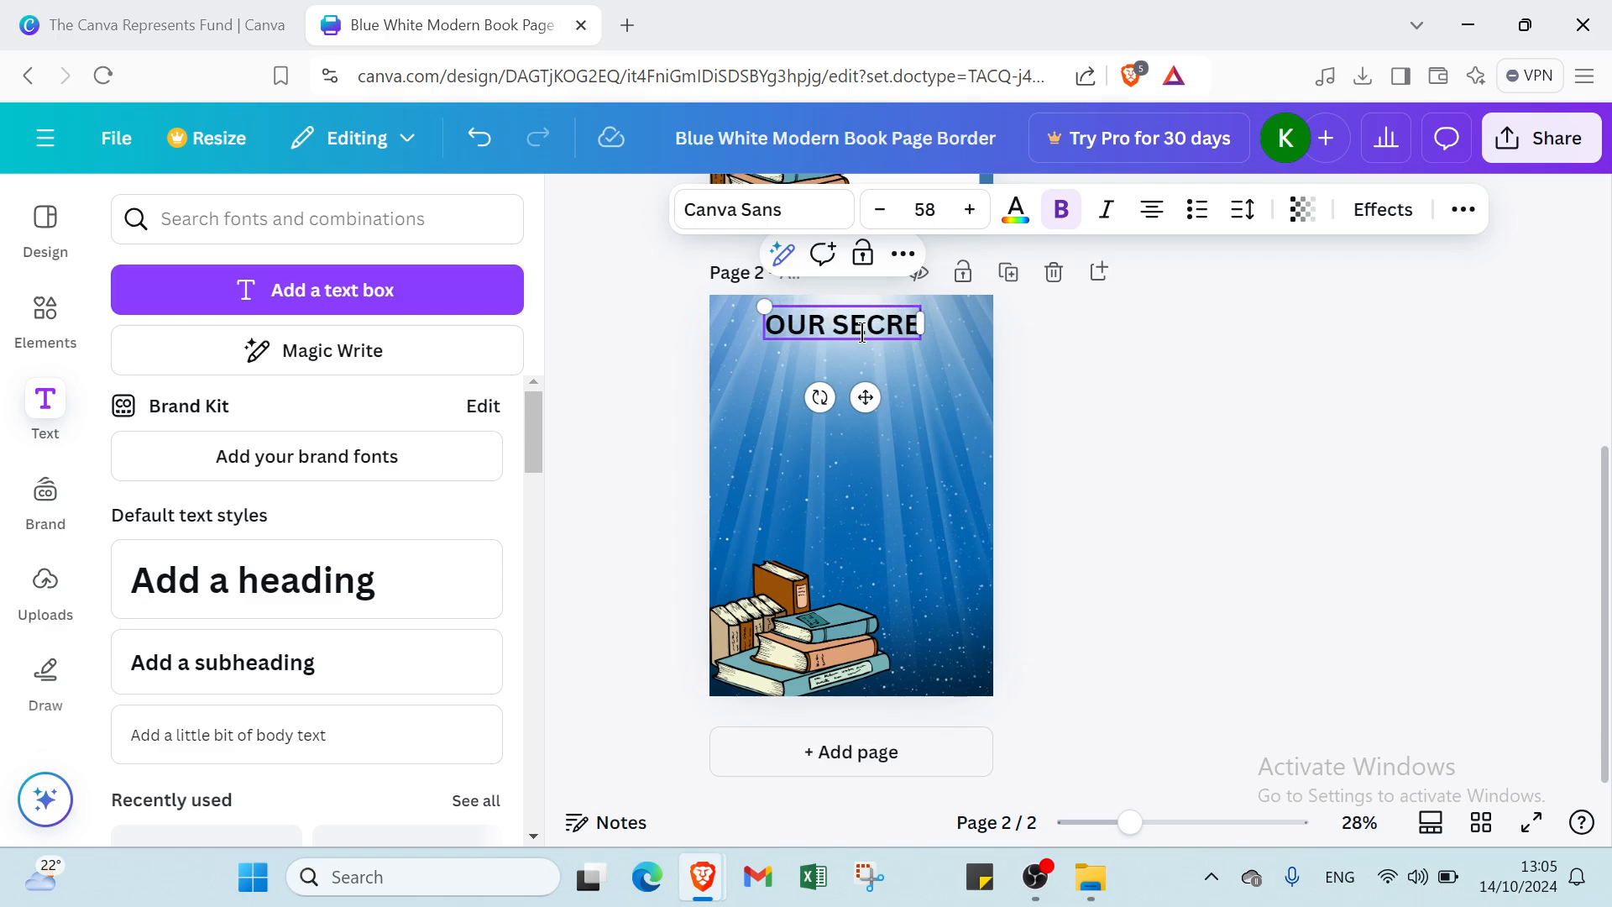
text(T)
key(Return)
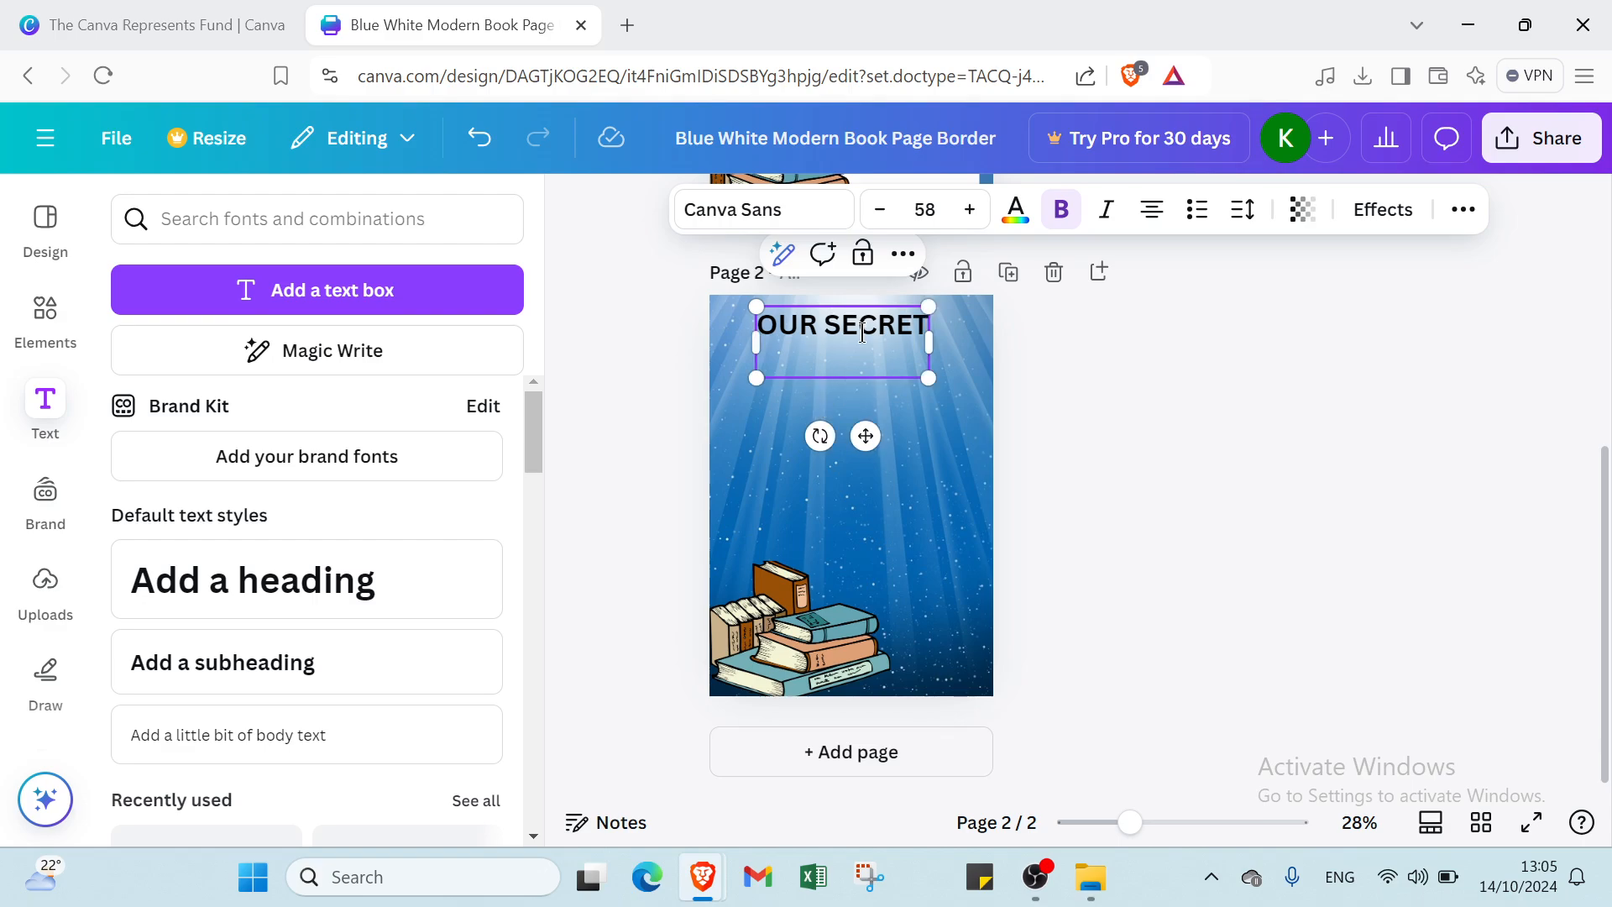
key(BackSpace)
key(ctrl+a)
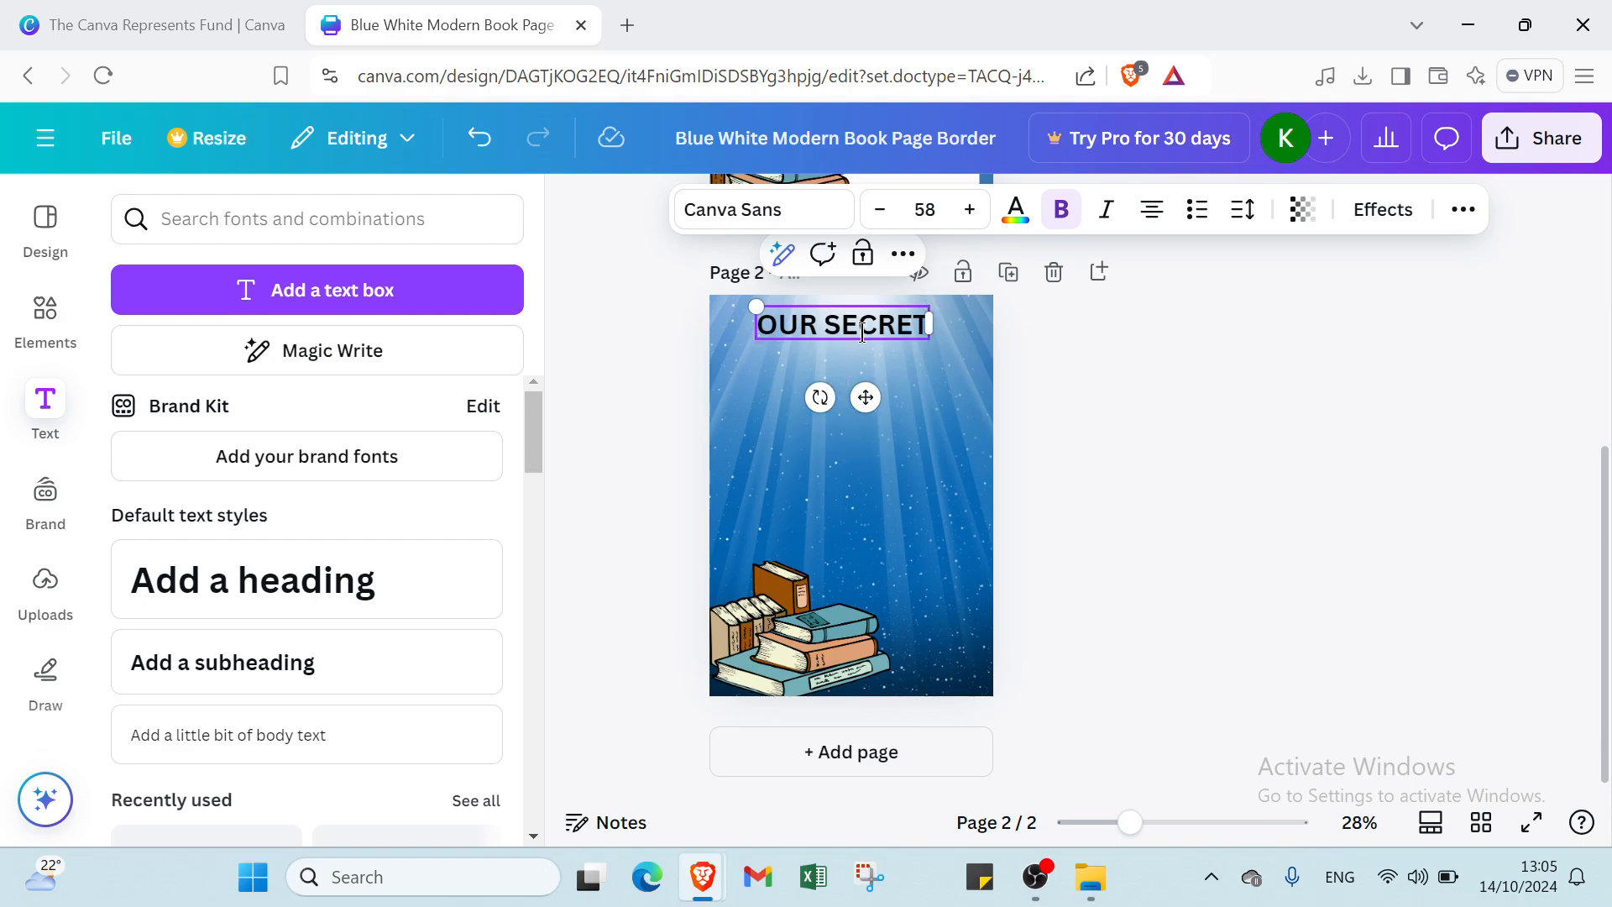
click(834, 504)
scroll(818, 485, up, 5)
scroll(819, 485, up, 1)
- Copy the open-book illustration from page 1 and paste it at page 2's mid-right
click(952, 352)
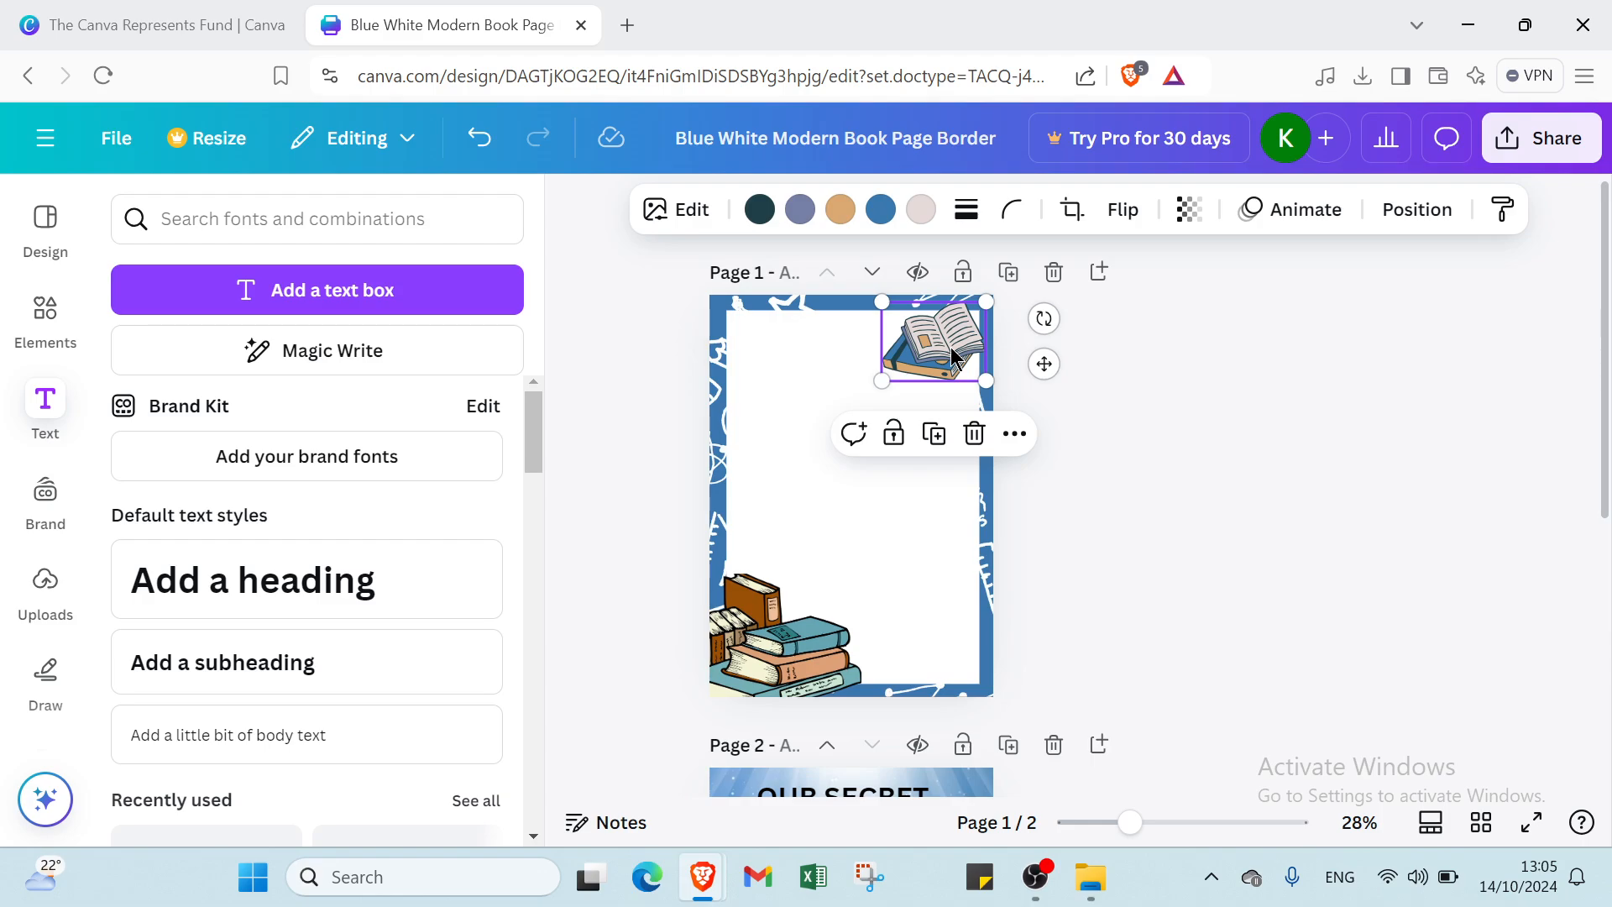
scroll(932, 789, down, 5)
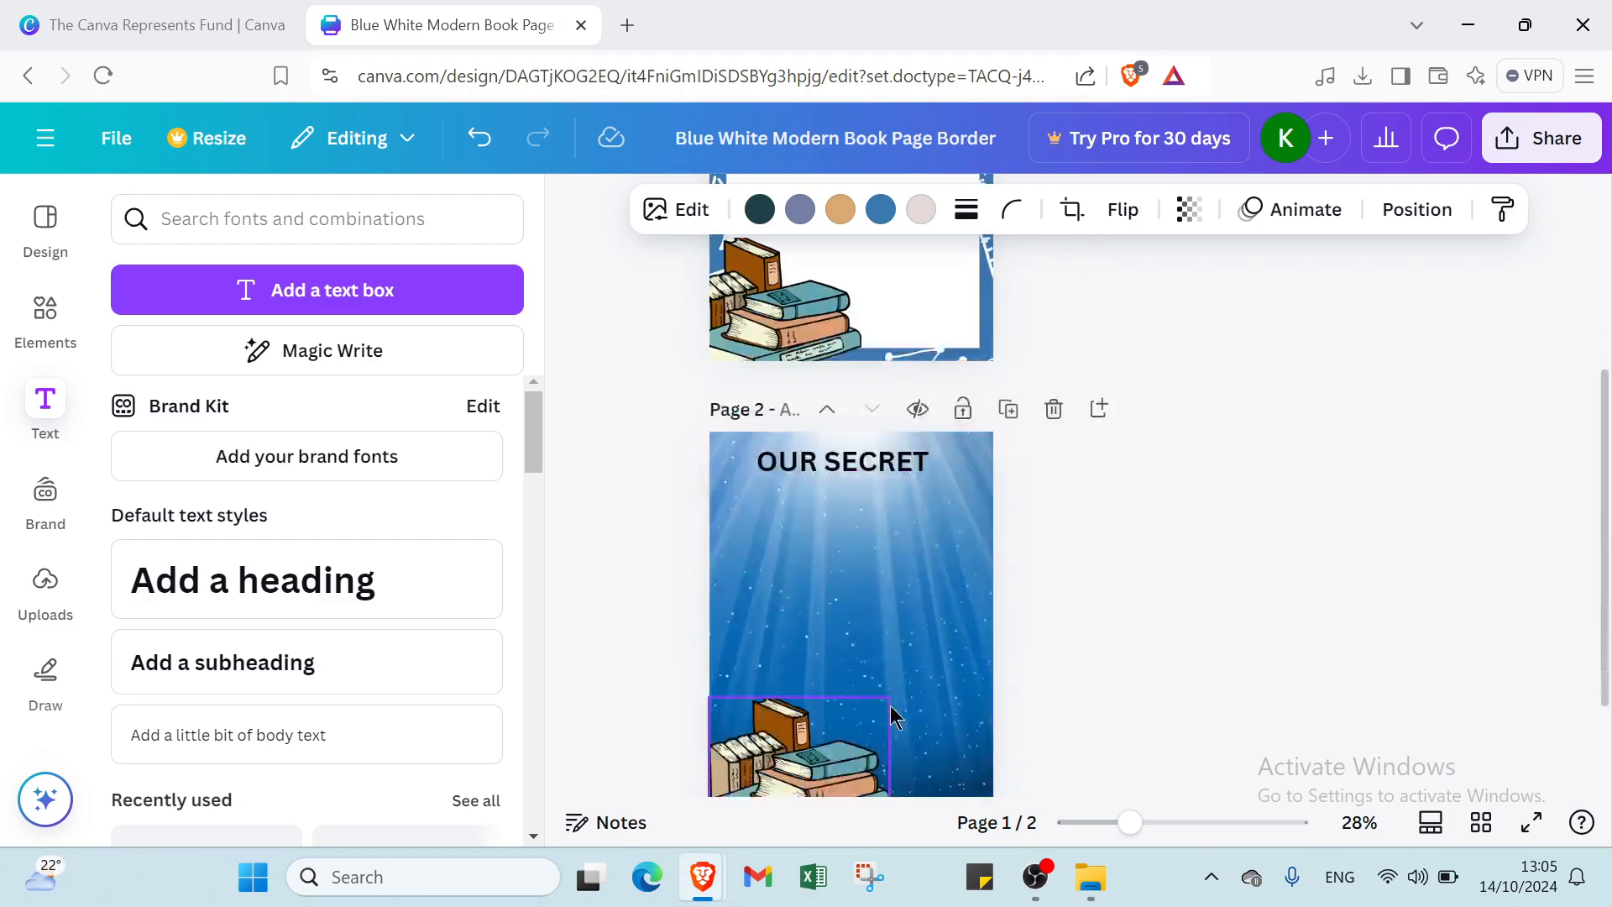
click(823, 603)
key(ctrl+v)
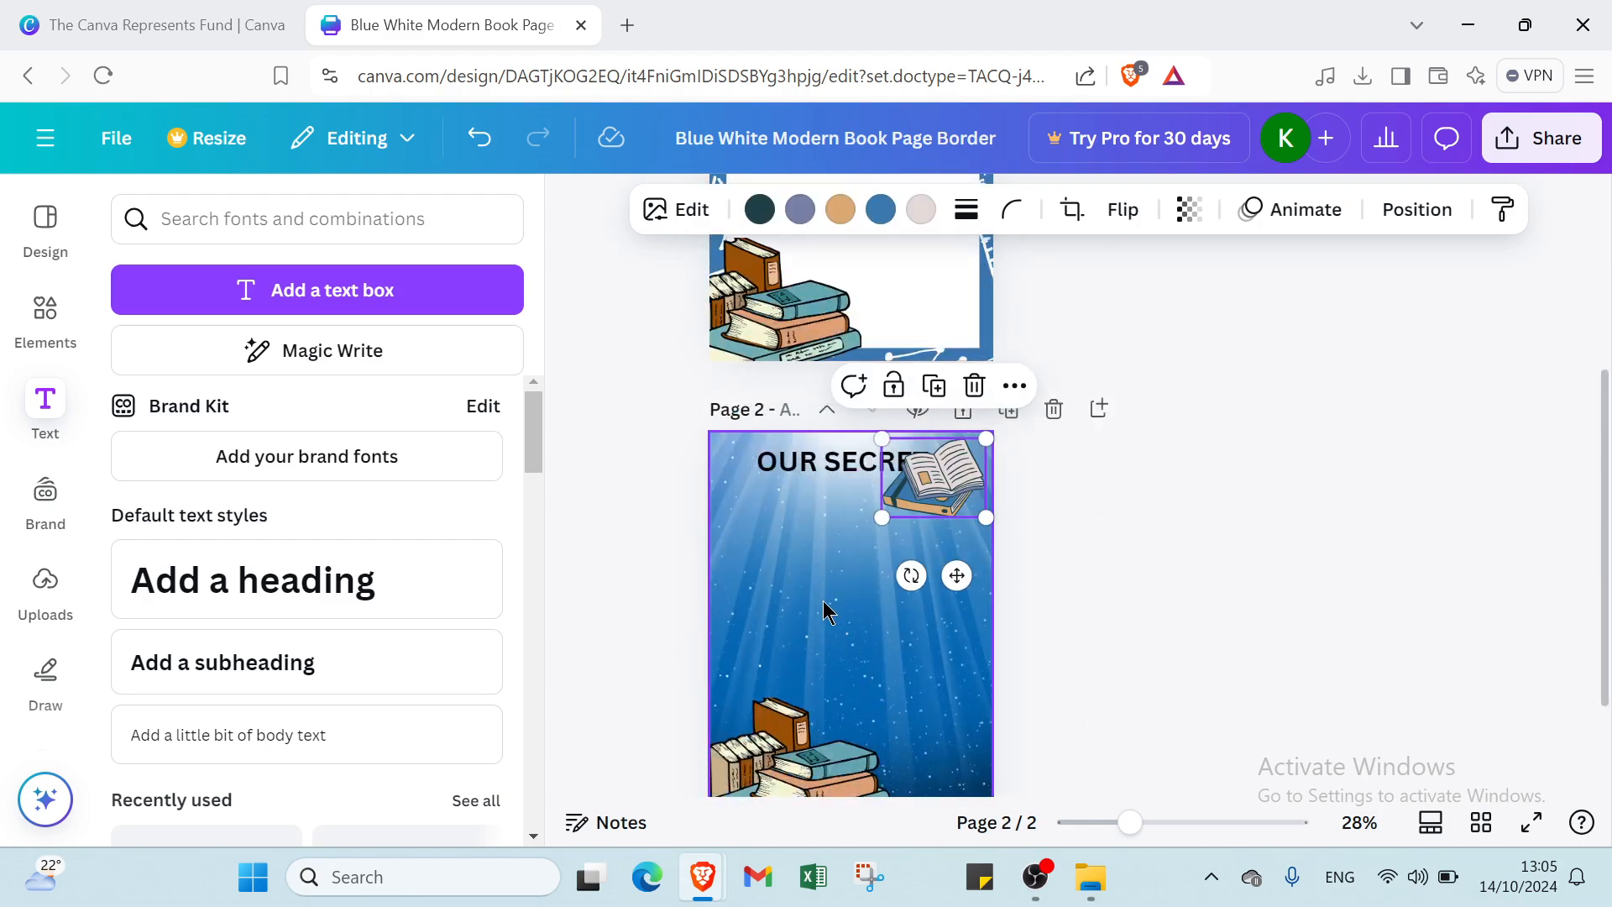
drag(928, 491, 935, 645)
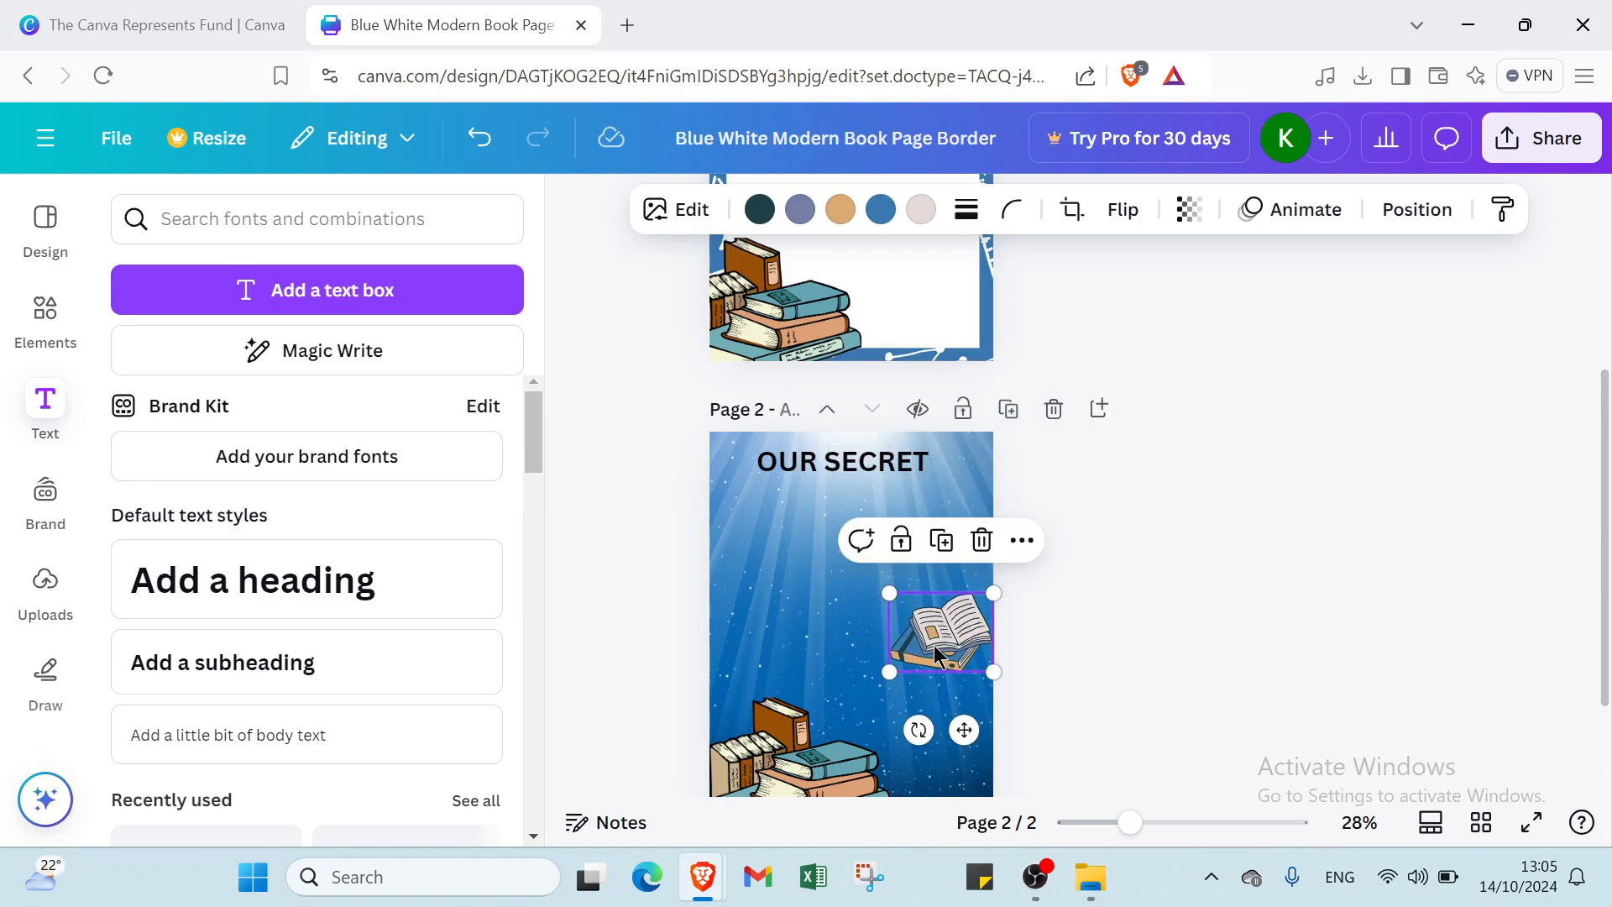
click(828, 596)
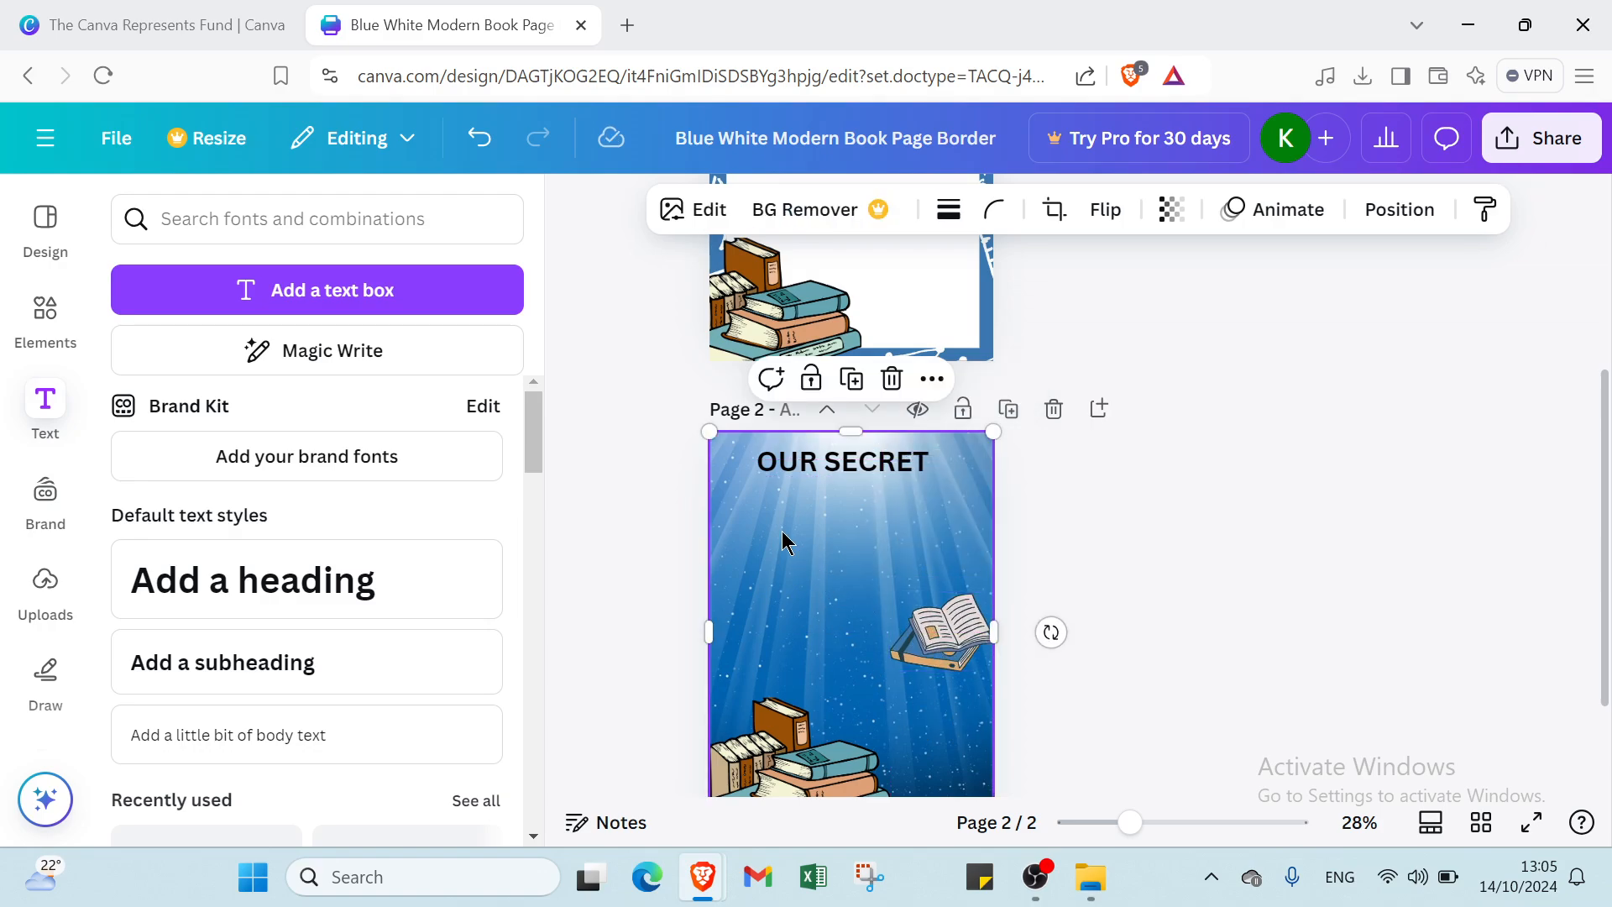
- Add a subheading under the OUR SECRET title and type the author's name in it
click(378, 660)
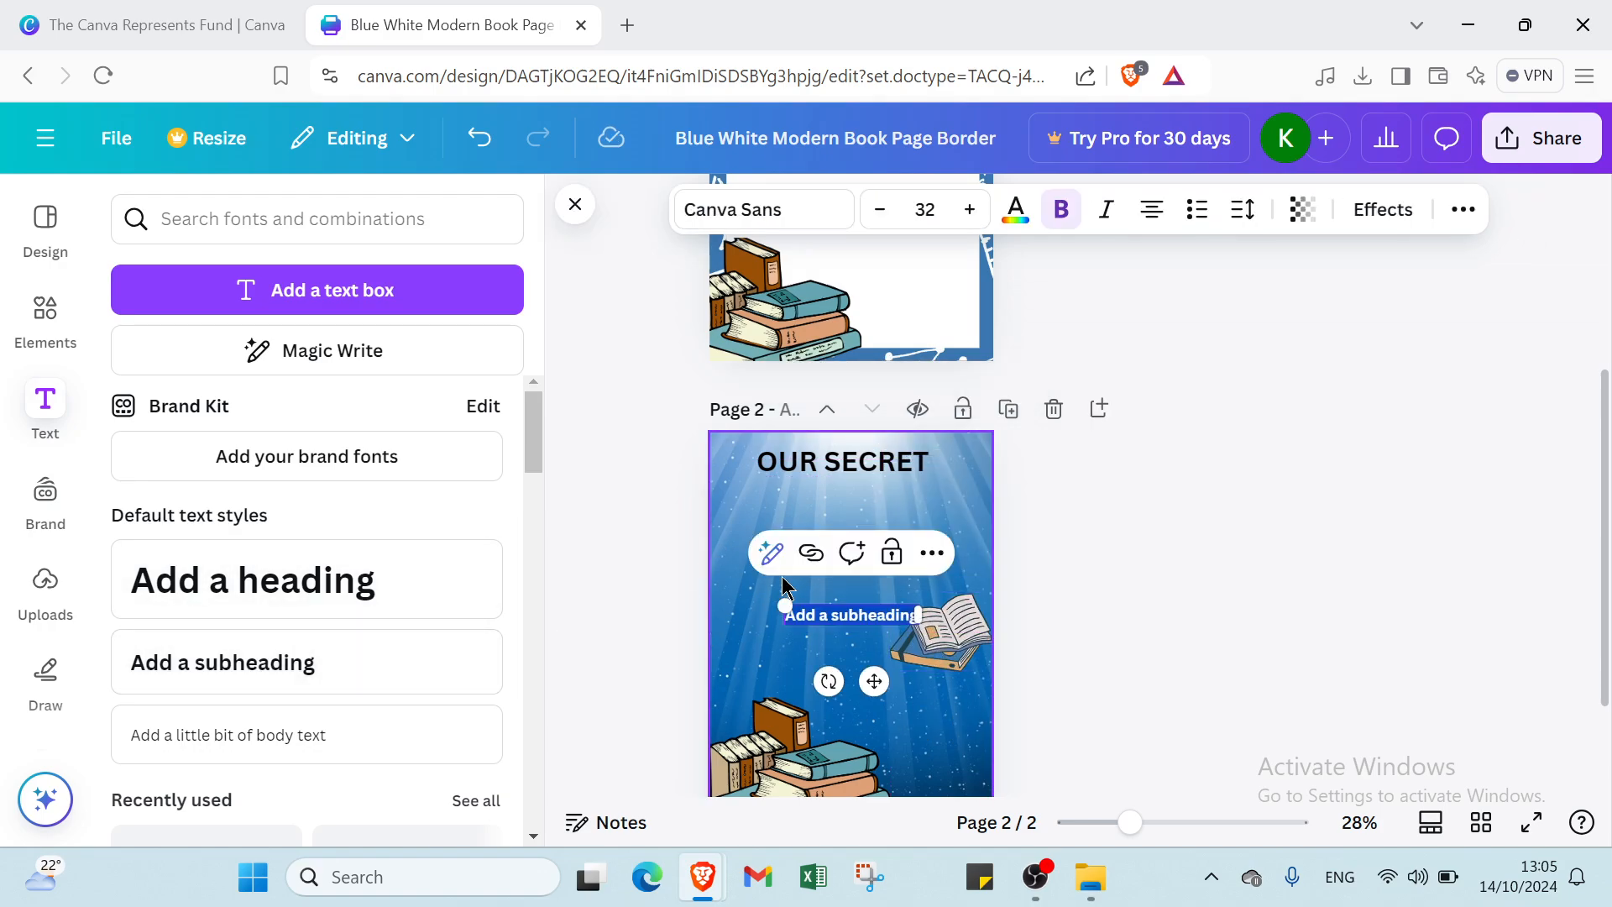
click(791, 638)
drag(831, 612, 831, 521)
double_click(836, 520)
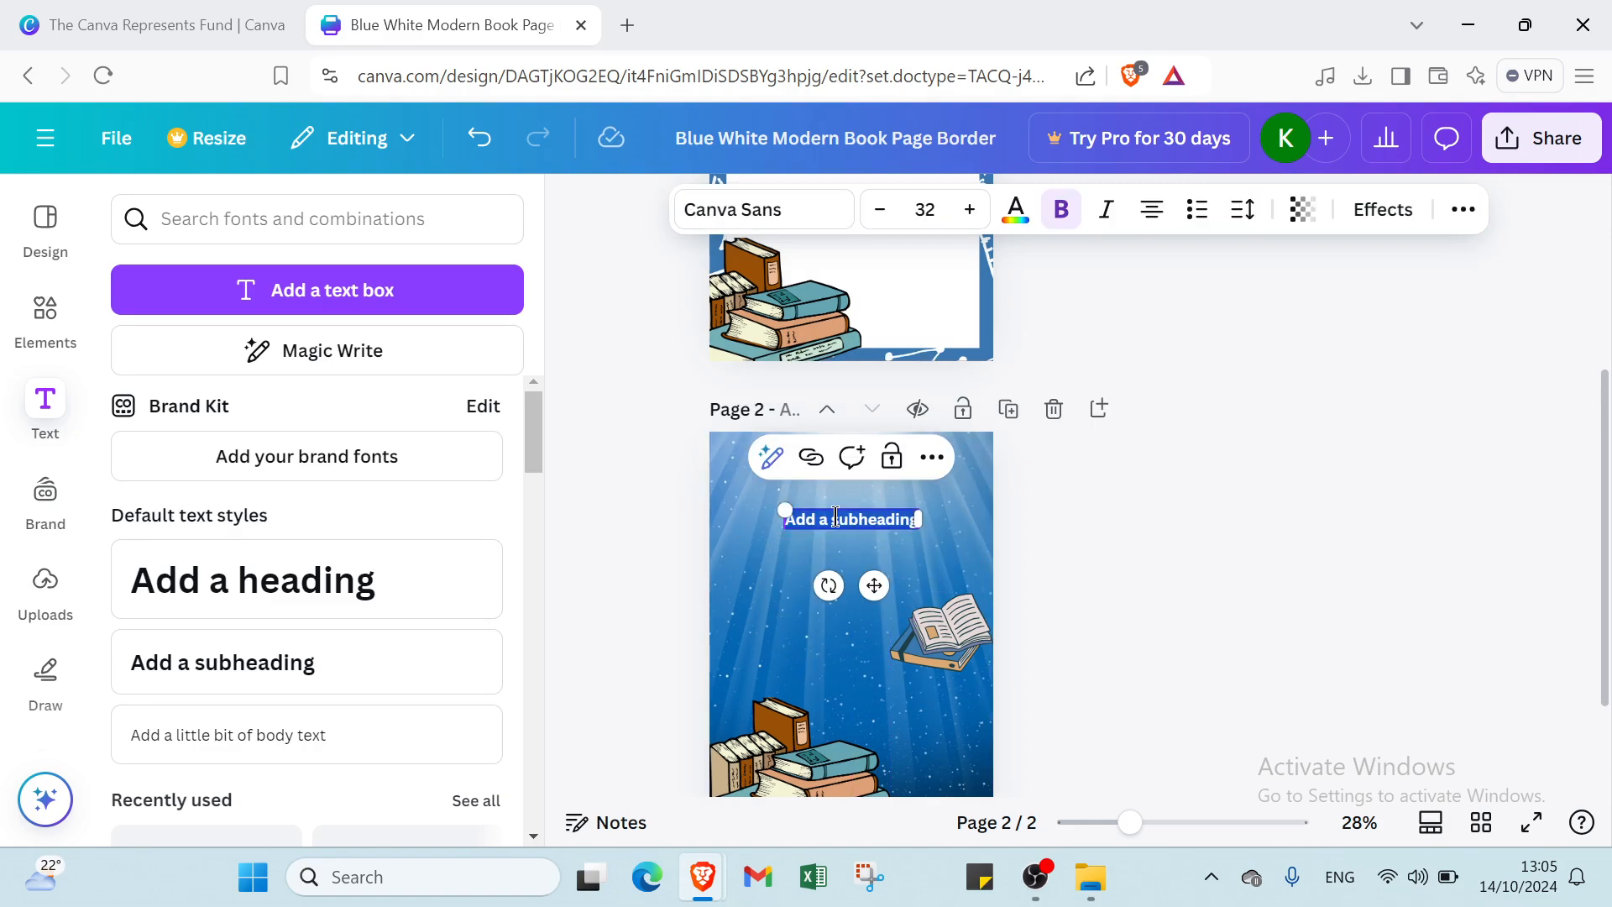
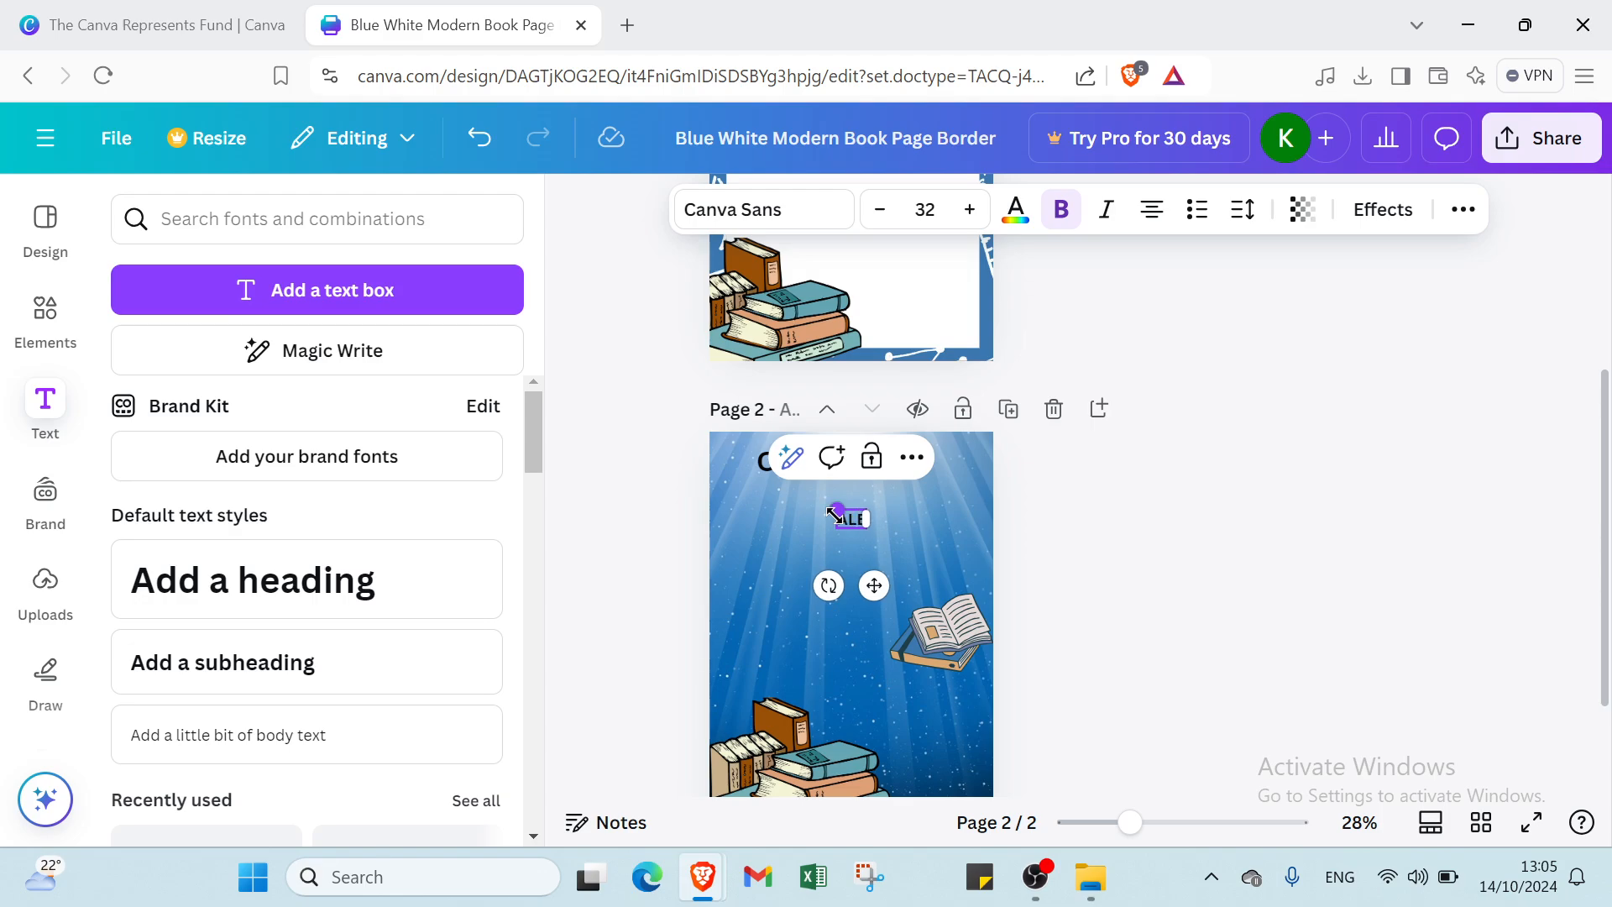
key(Return)
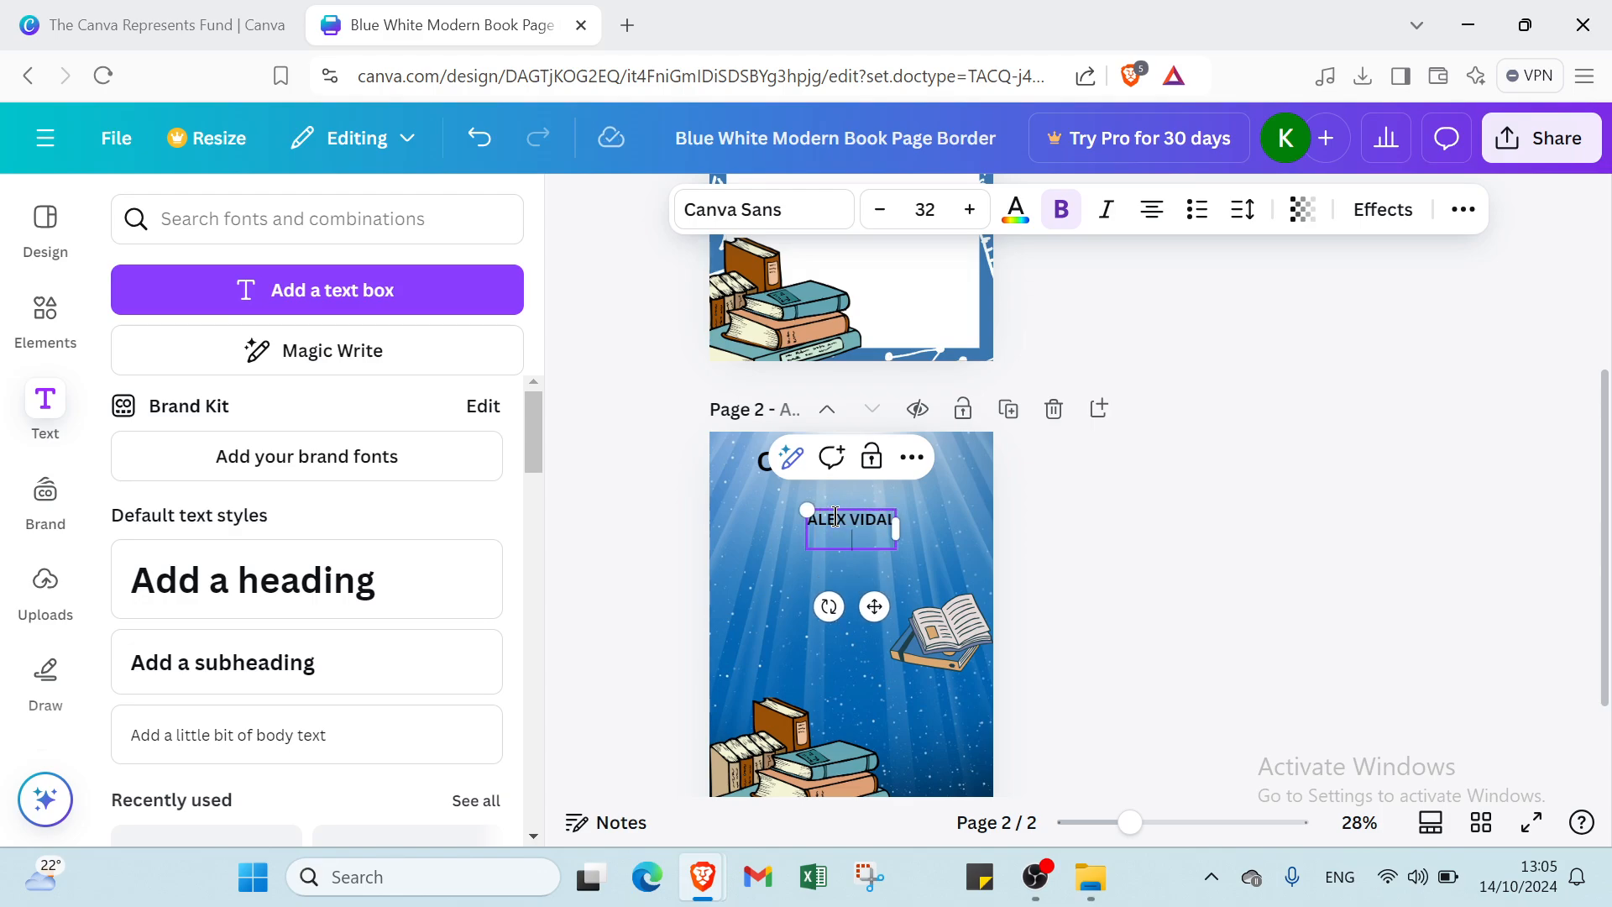
click(759, 571)
drag(759, 560, 828, 573)
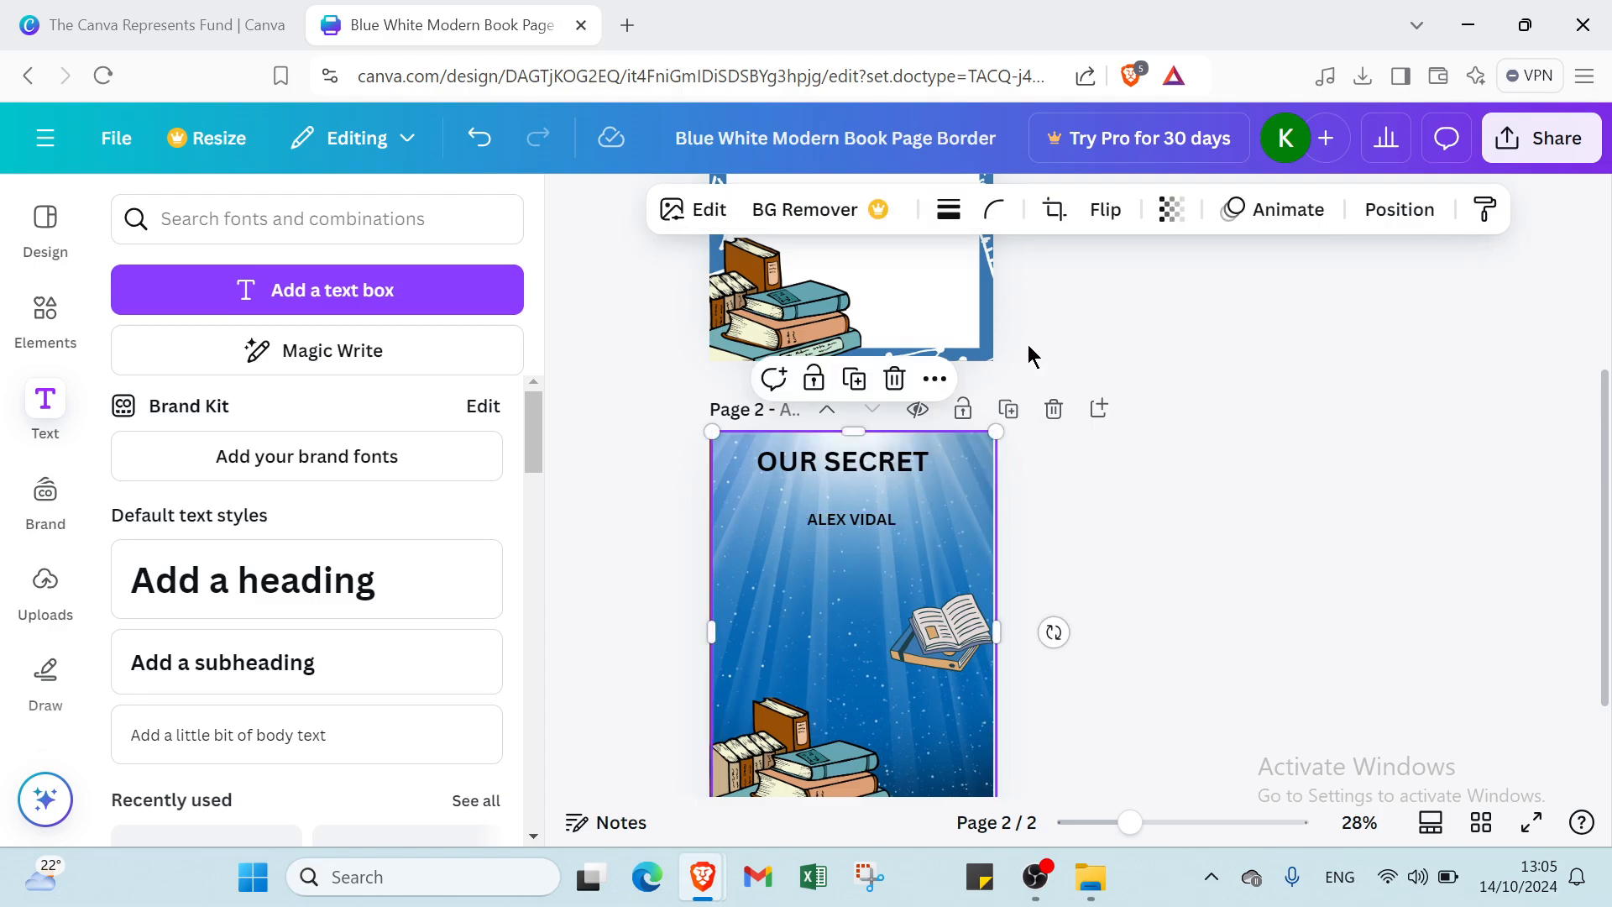
- Delete the book-border page, duplicate the OUR SECRET cover, and append a new page
click(927, 288)
scroll(915, 335, up, 4)
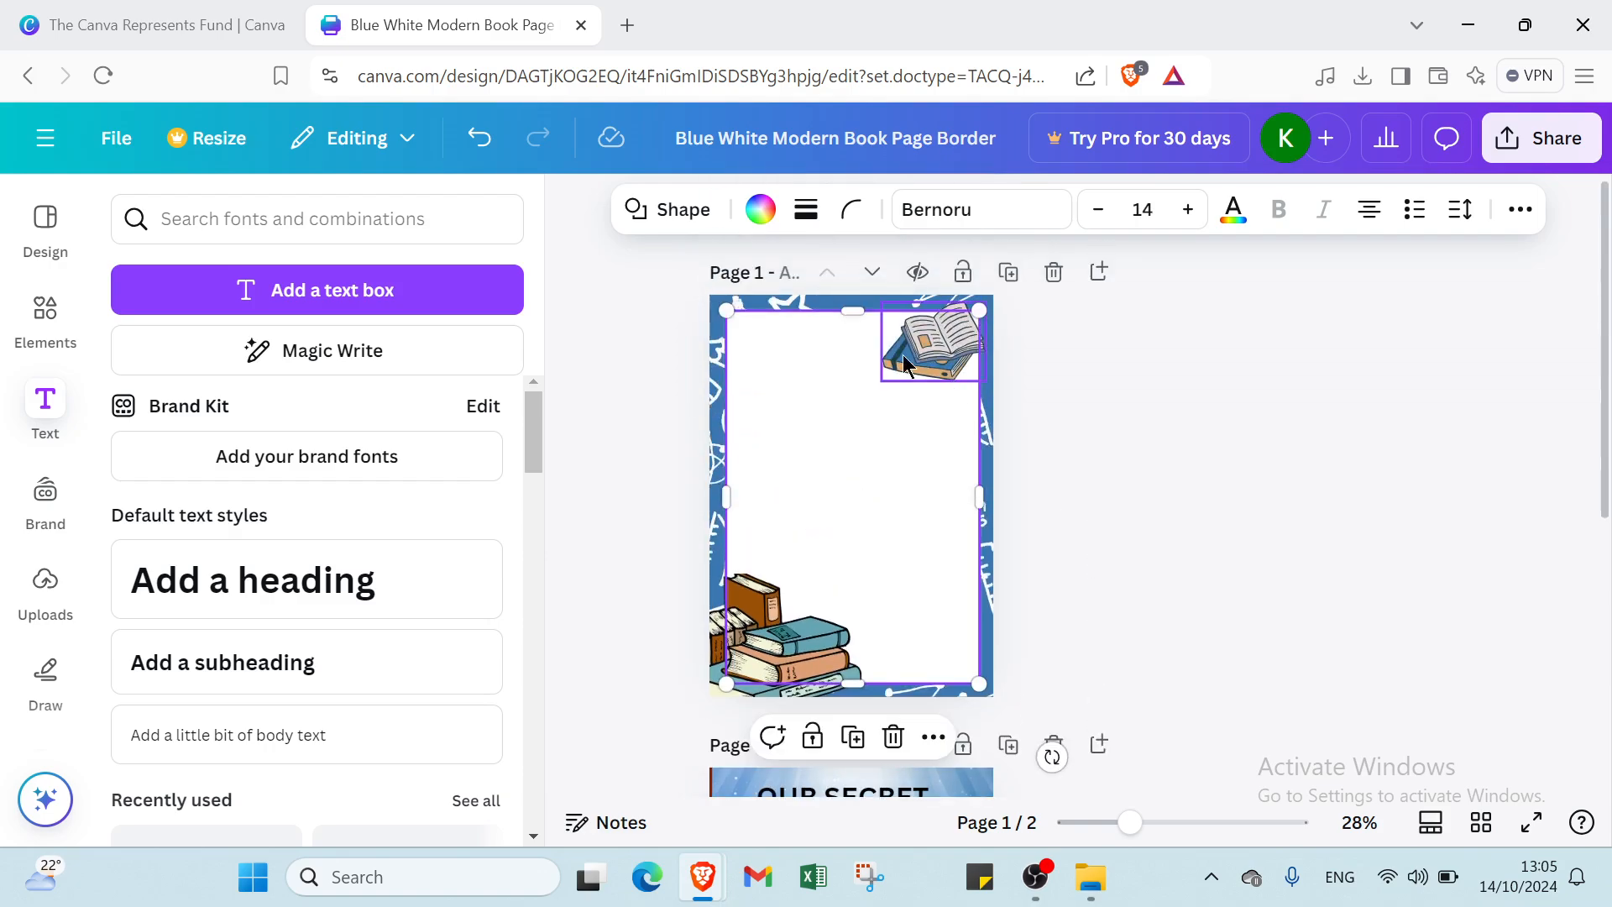
click(714, 321)
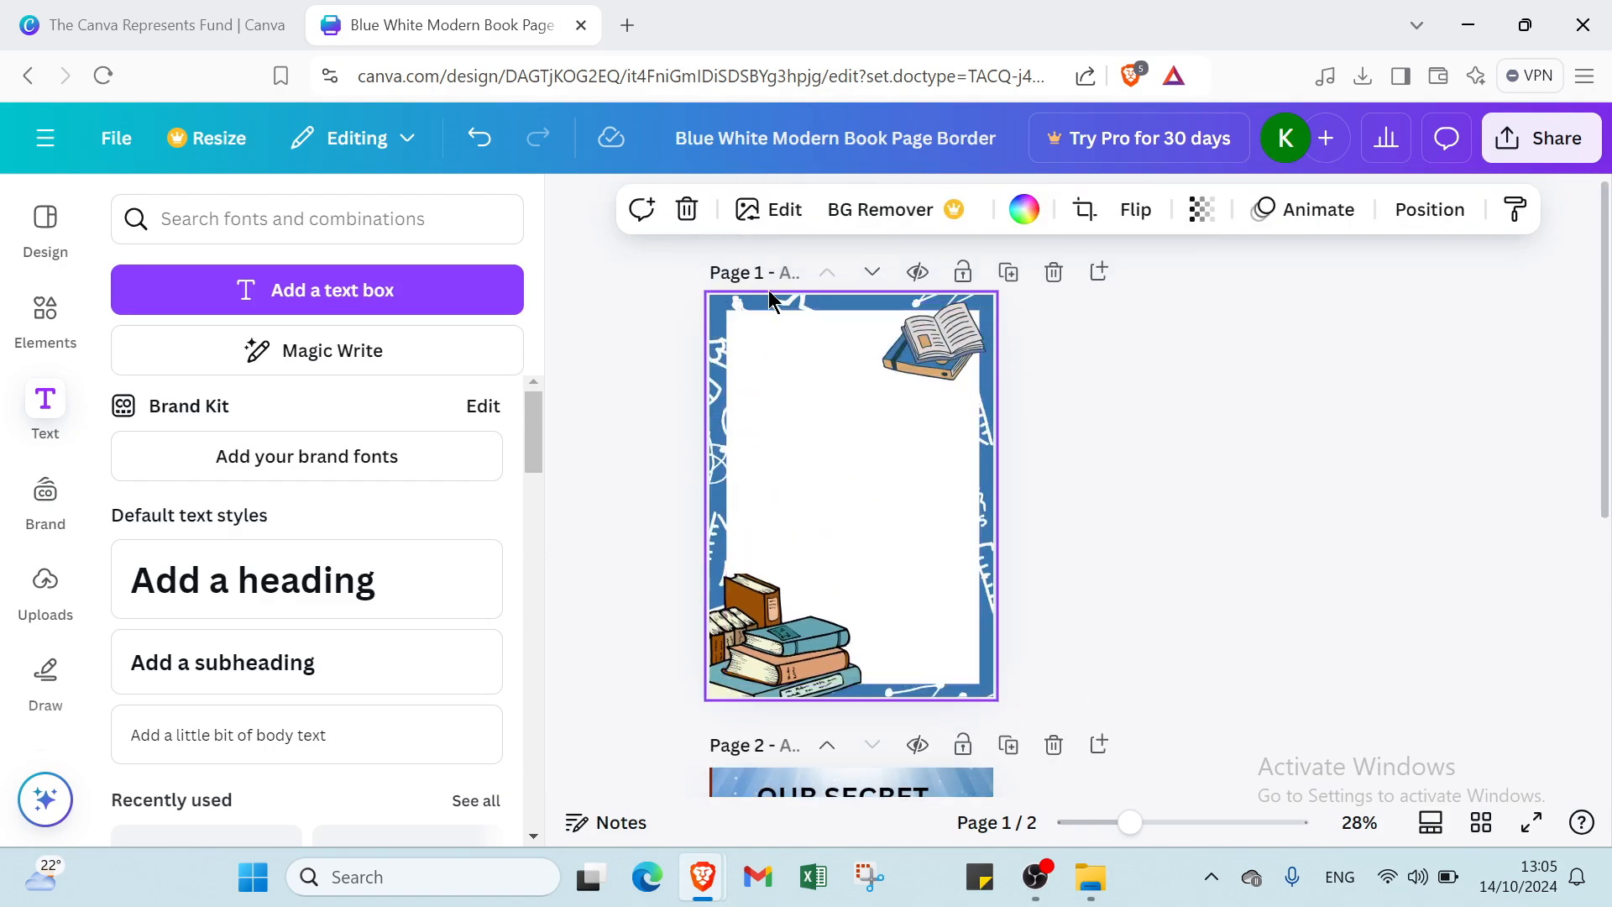
click(1054, 273)
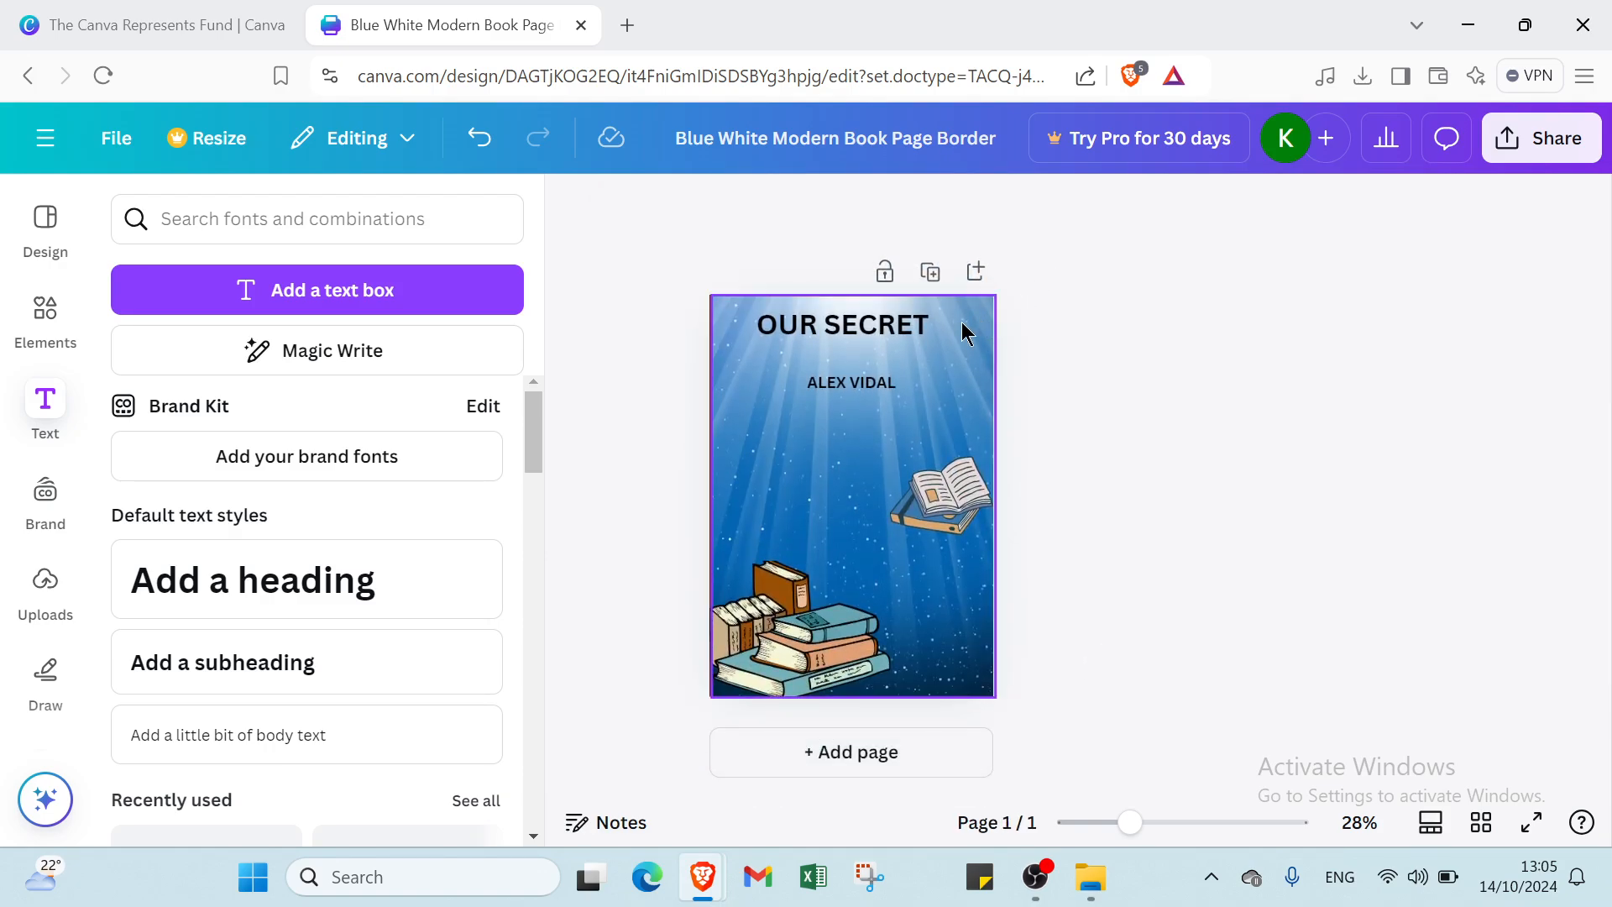
click(928, 270)
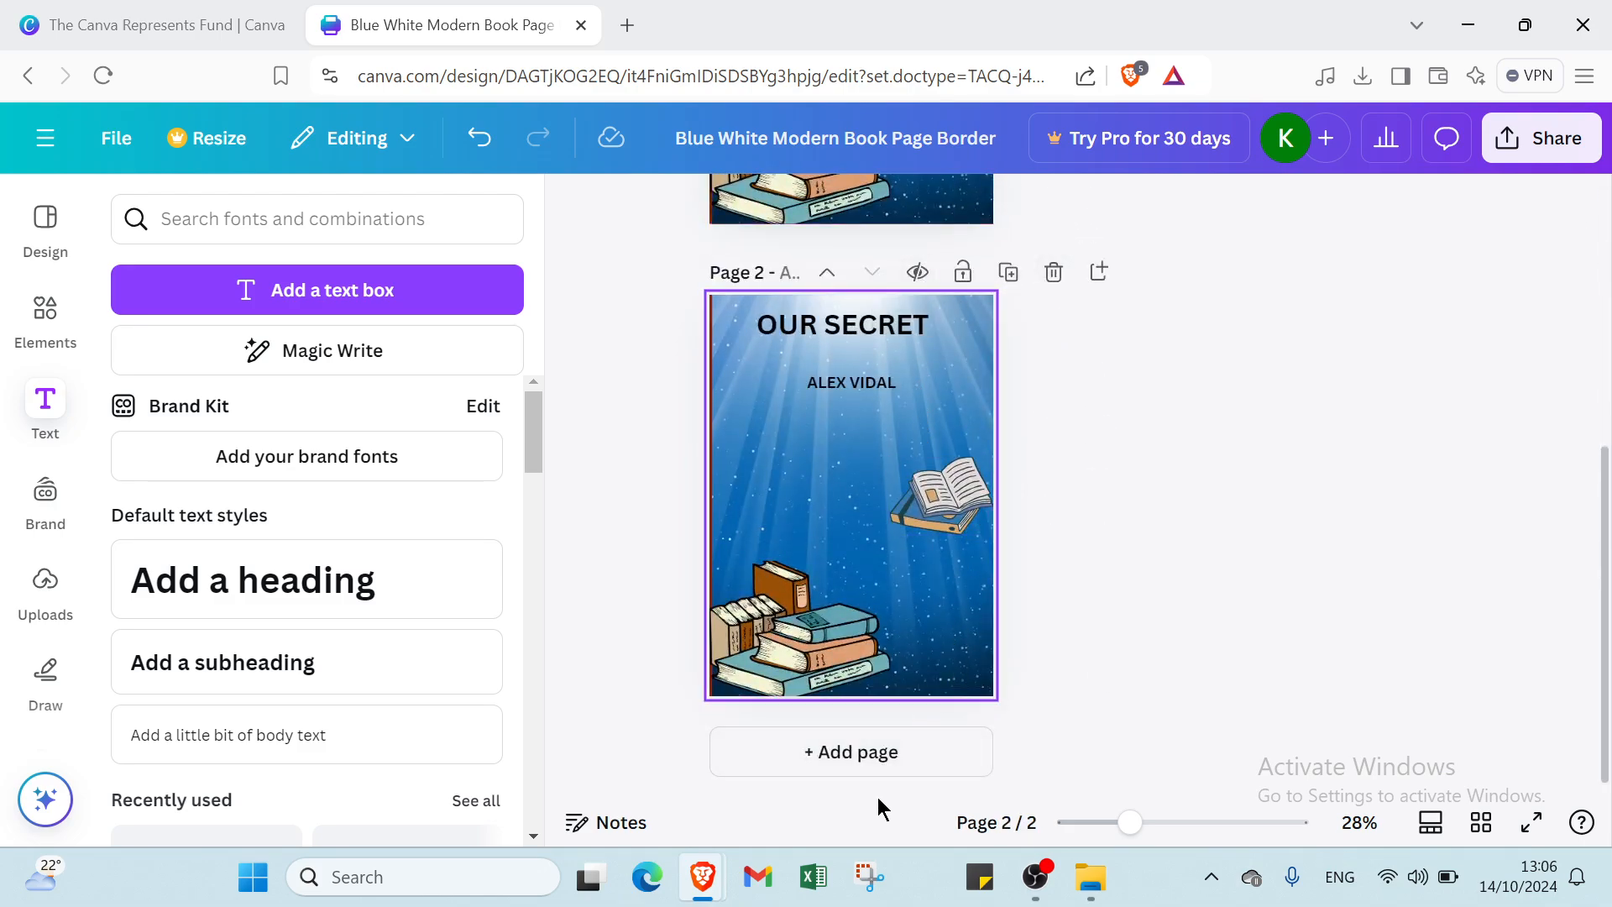
click(883, 753)
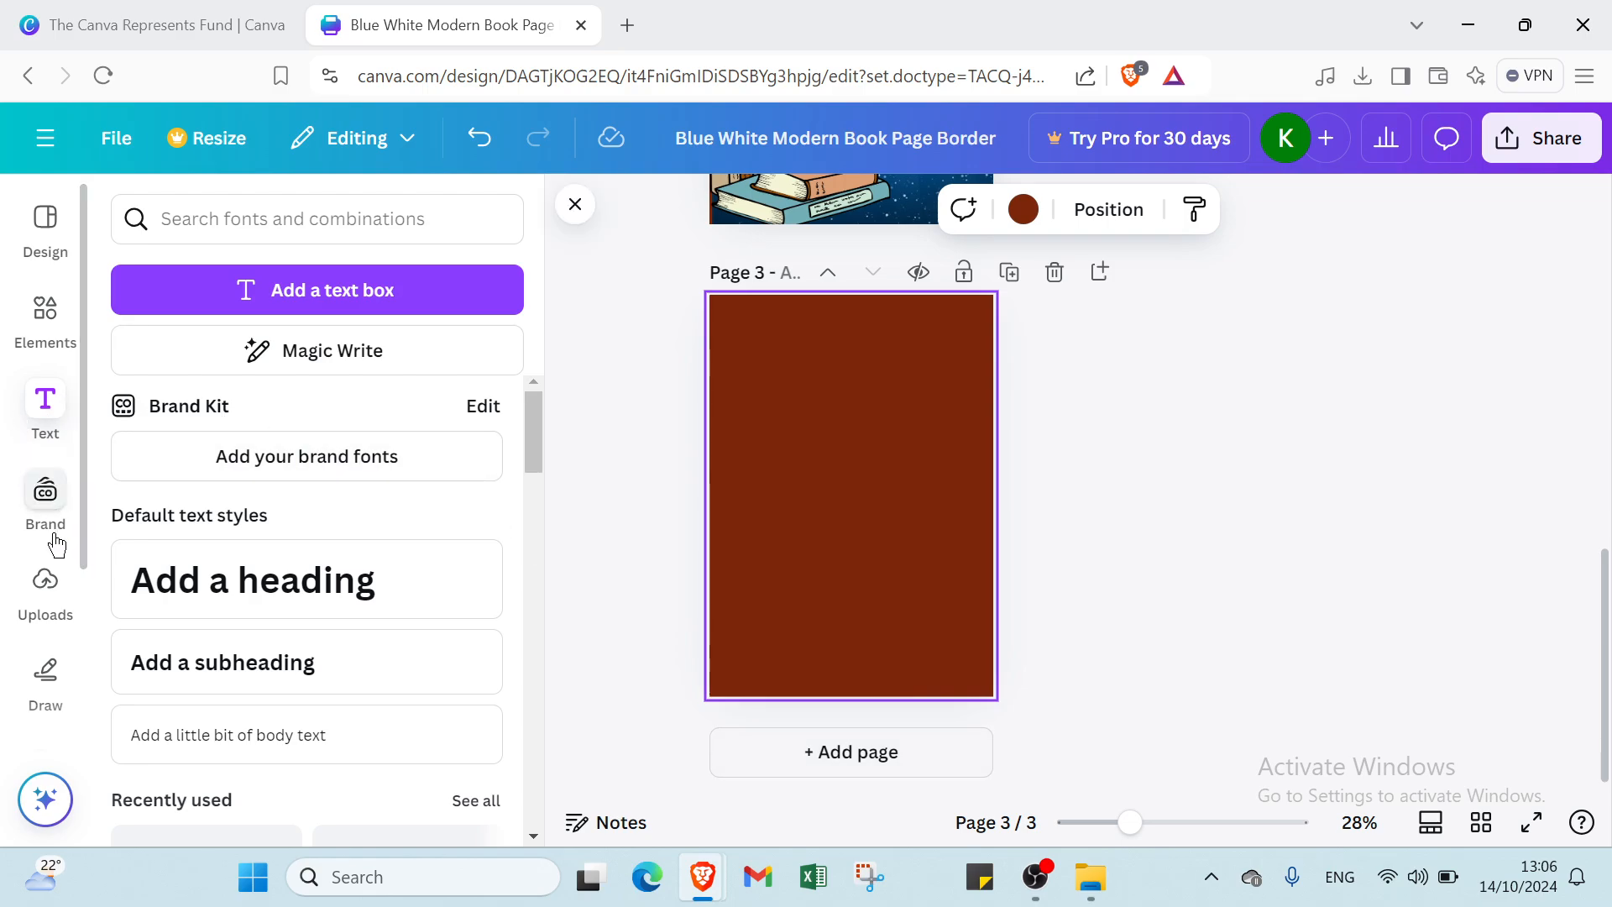
- Switch page 3's background from brown to the white swatch
click(1023, 209)
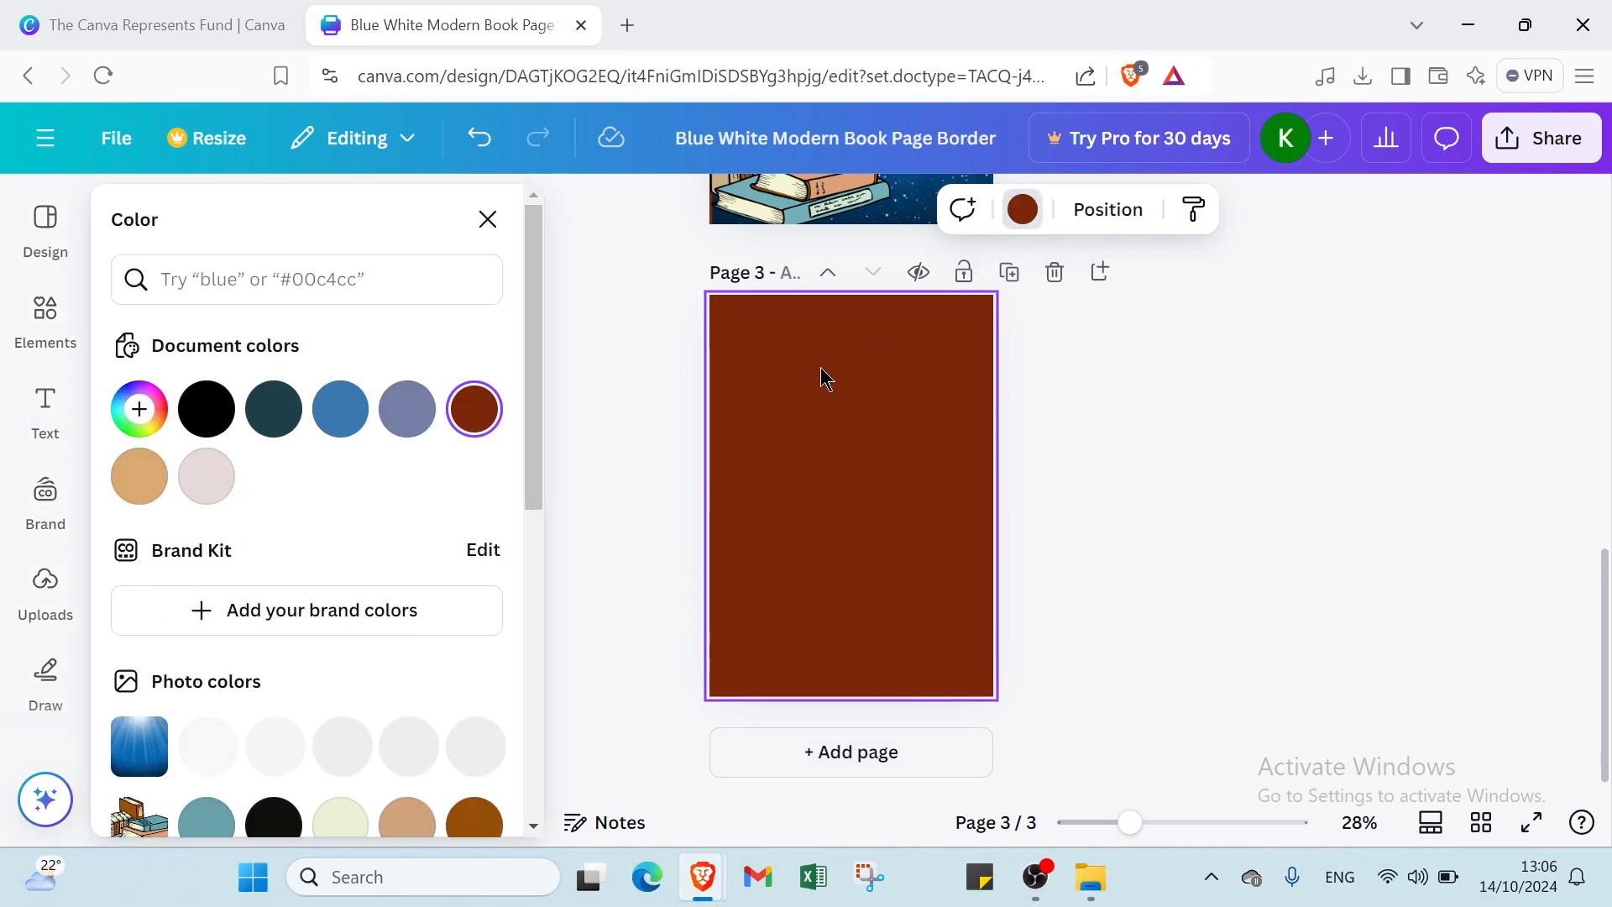
scroll(330, 655, down, 6)
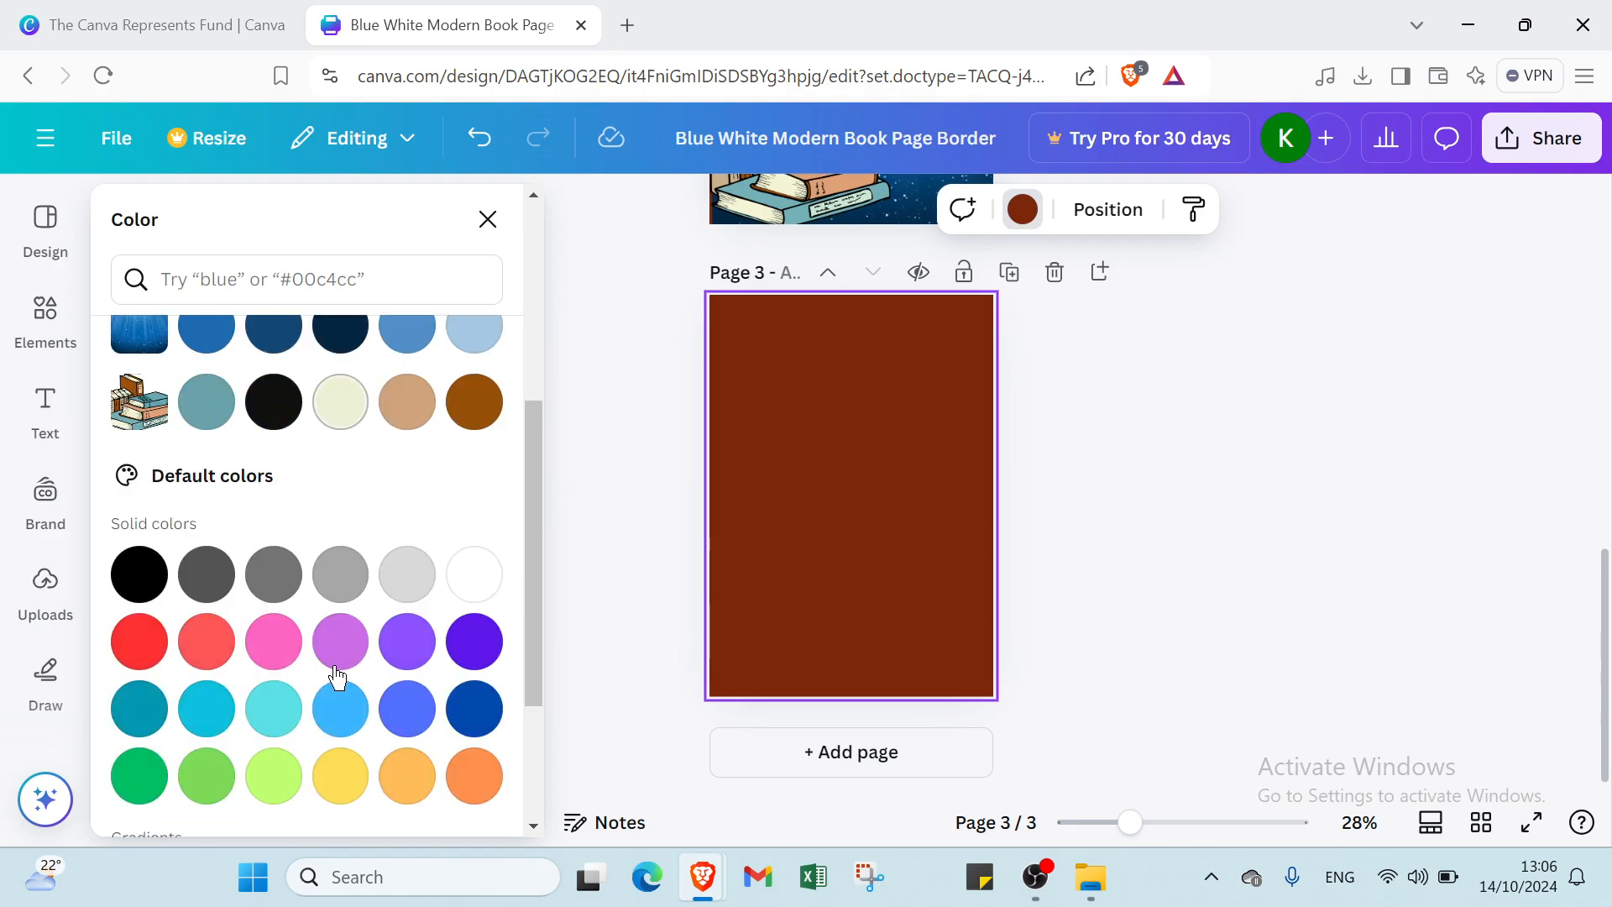
click(475, 406)
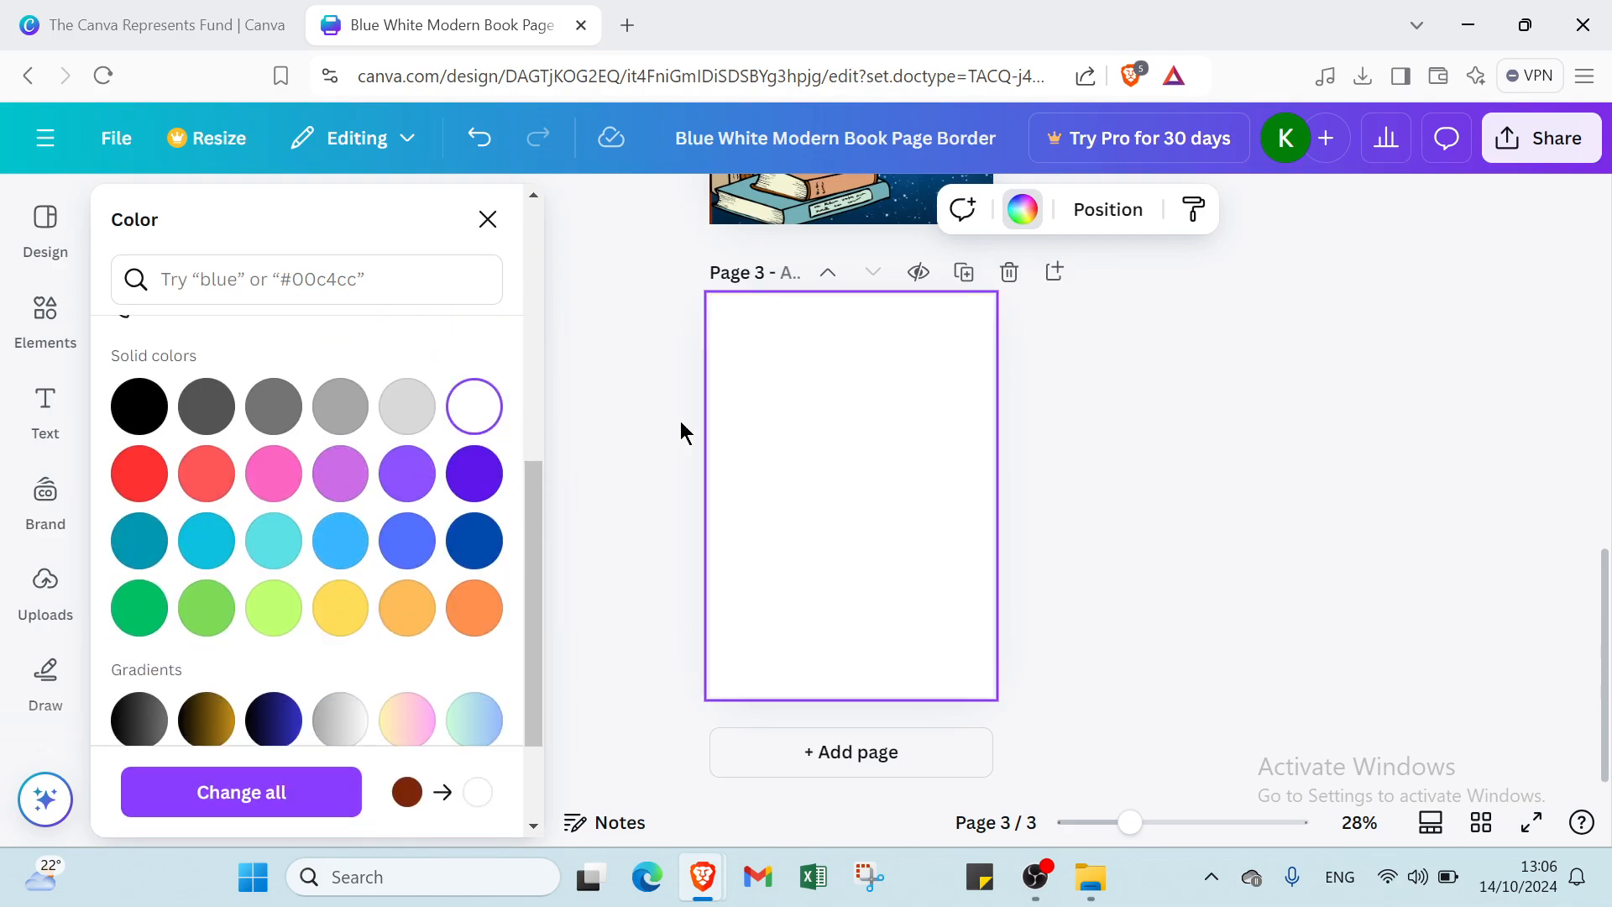
click(1102, 430)
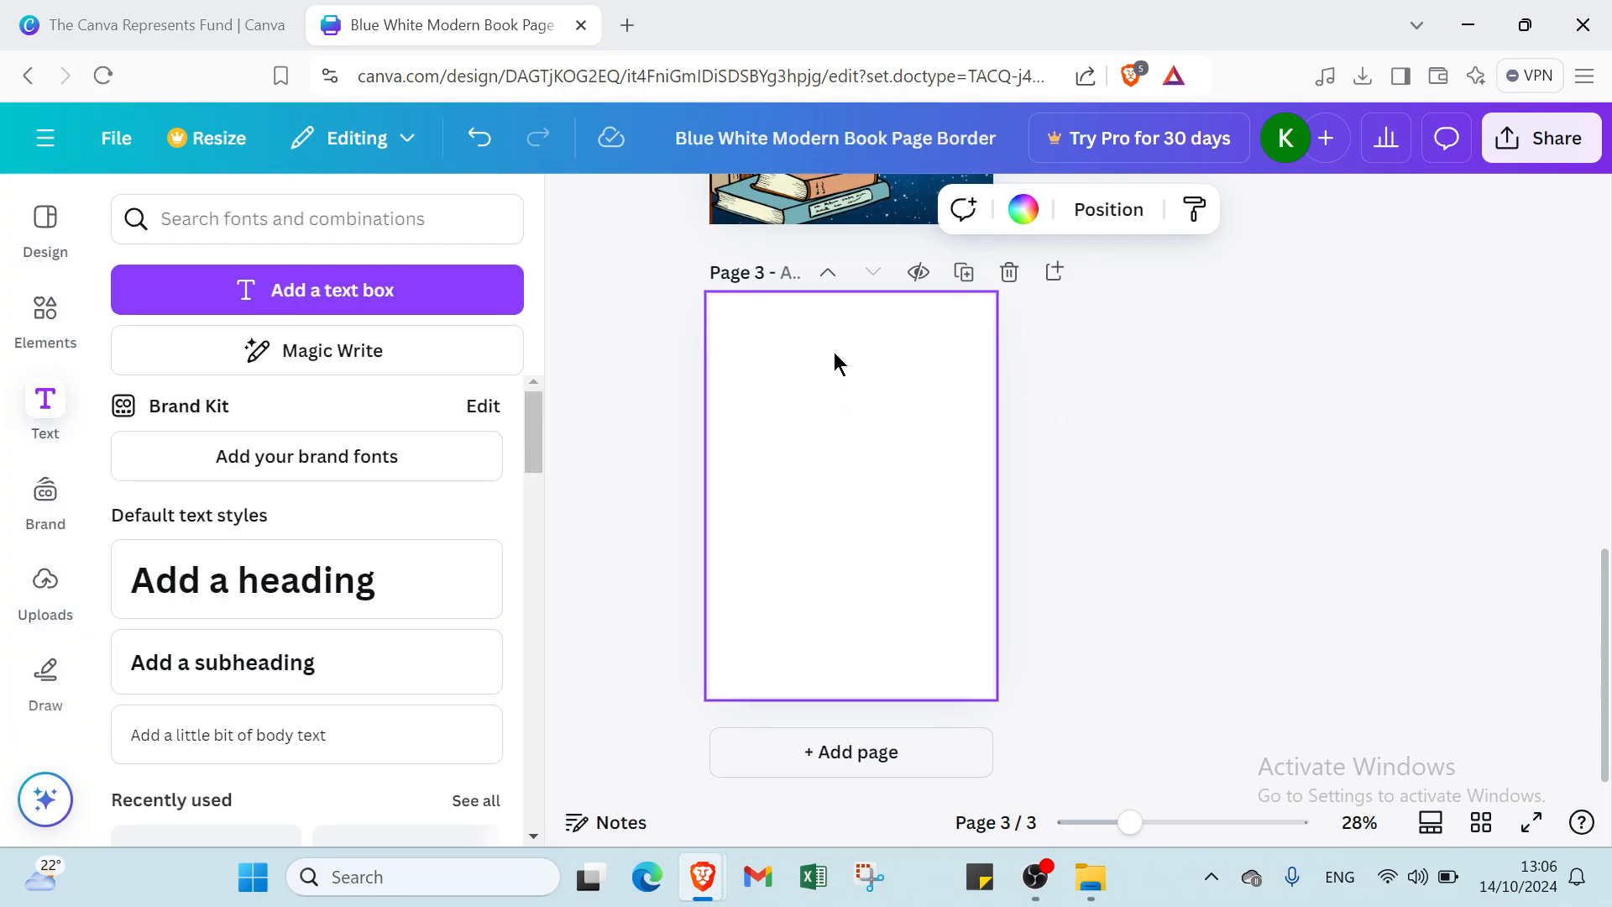
- Add a heading to page 3, move it to the top, and delete its text
click(198, 585)
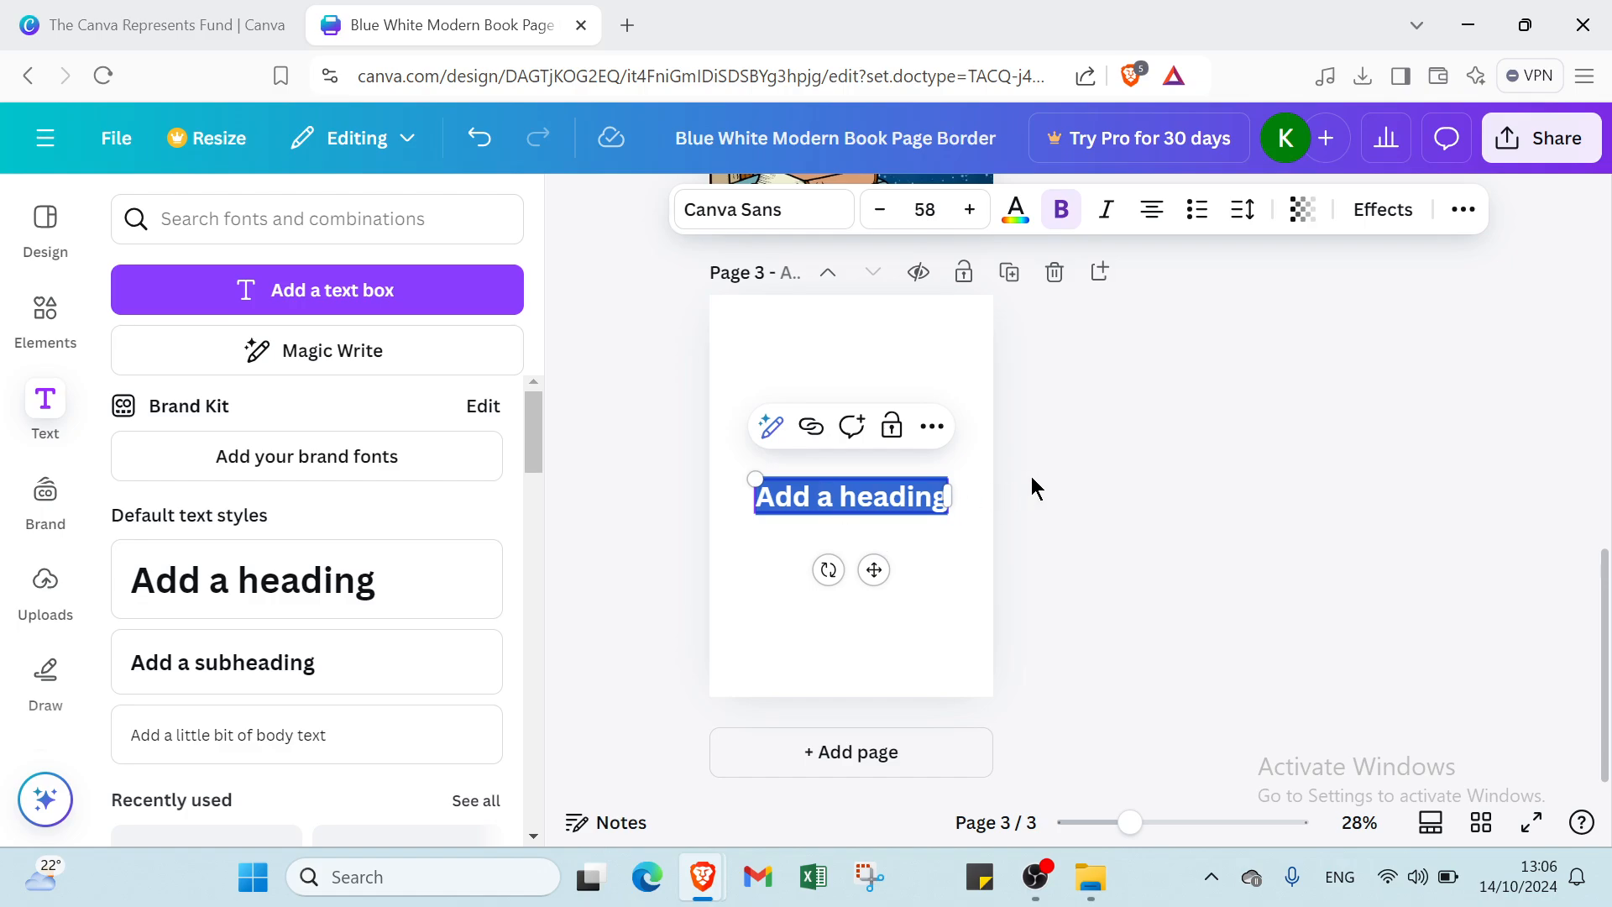
click(1062, 491)
drag(905, 504, 909, 346)
double_click(907, 351)
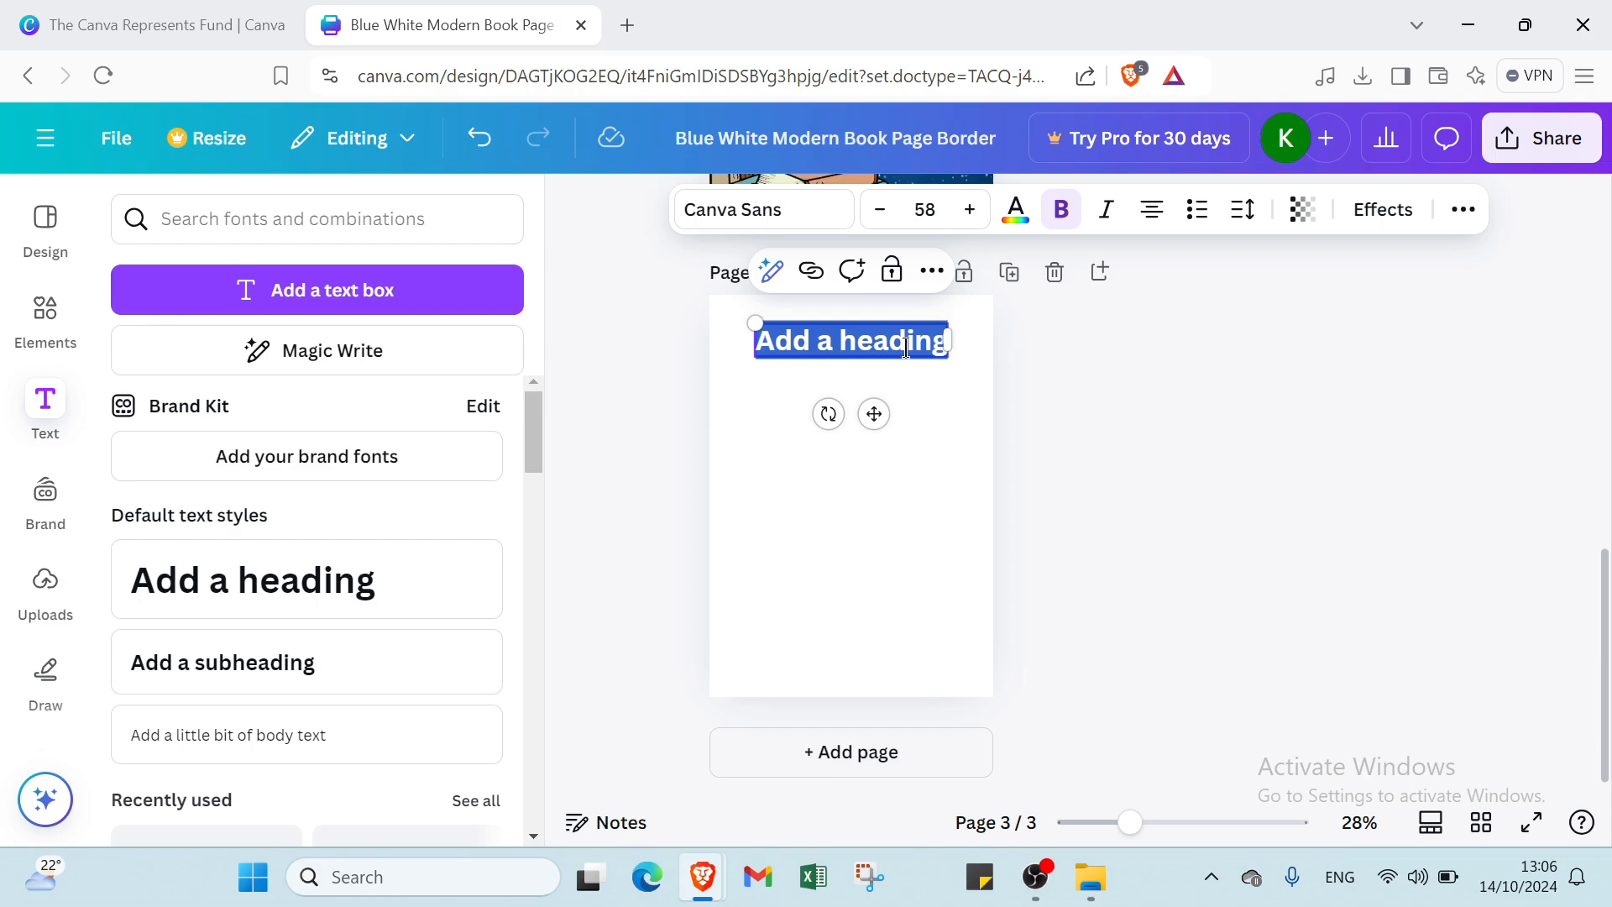
key(BackSpace)
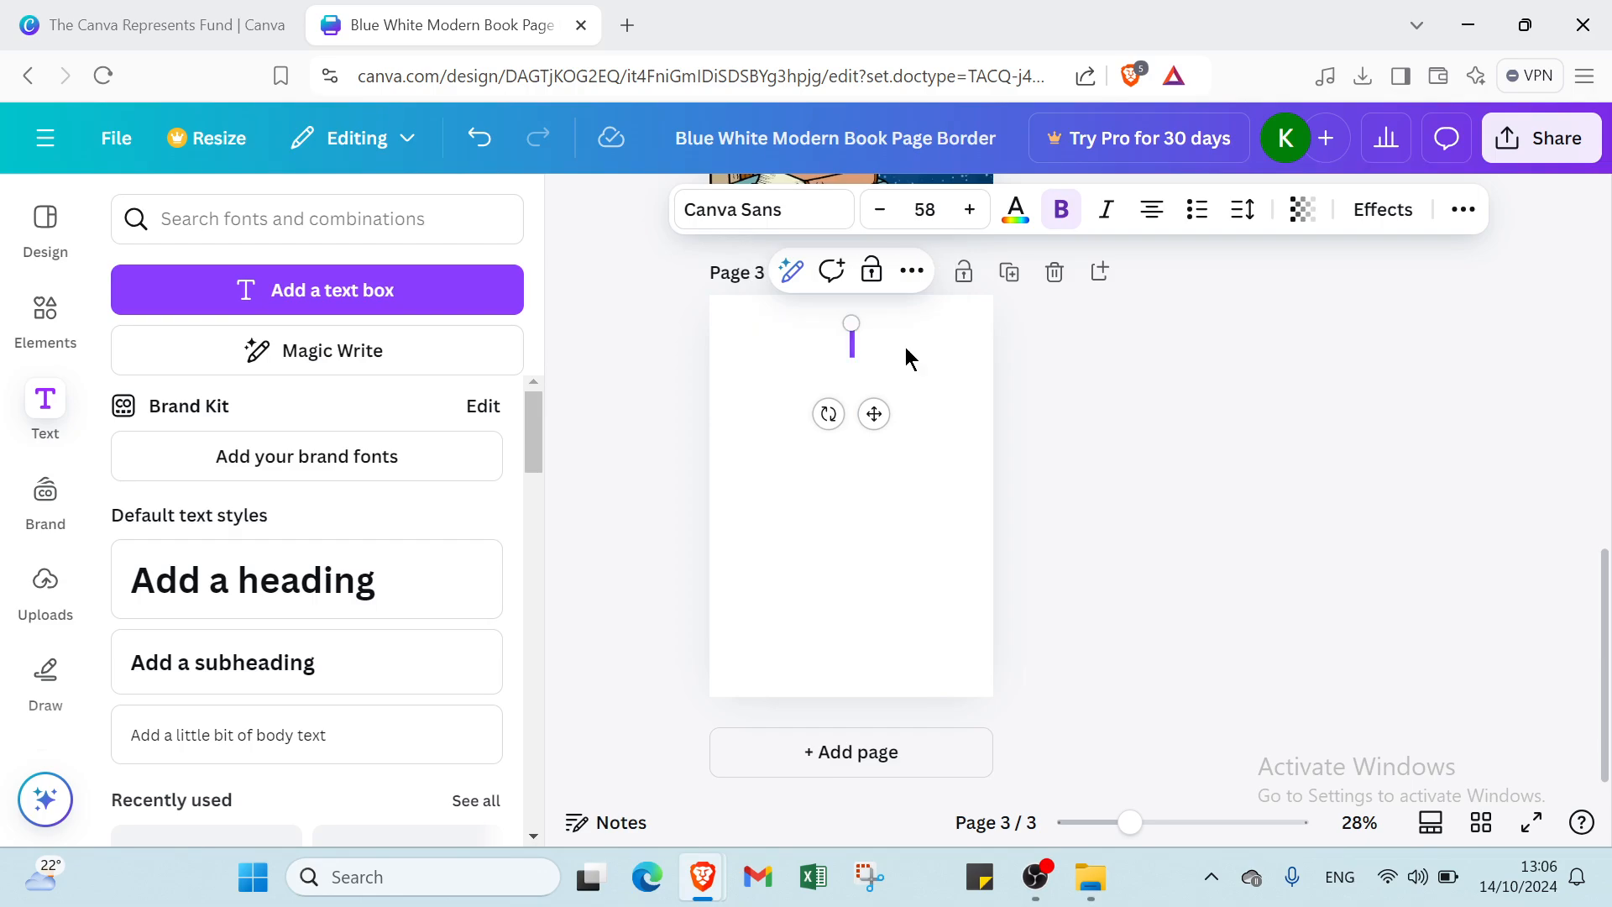
- Paste the story paragraph beginning 'The Yellow Claw by Sax Rohmer' onto page 3
click(887, 408)
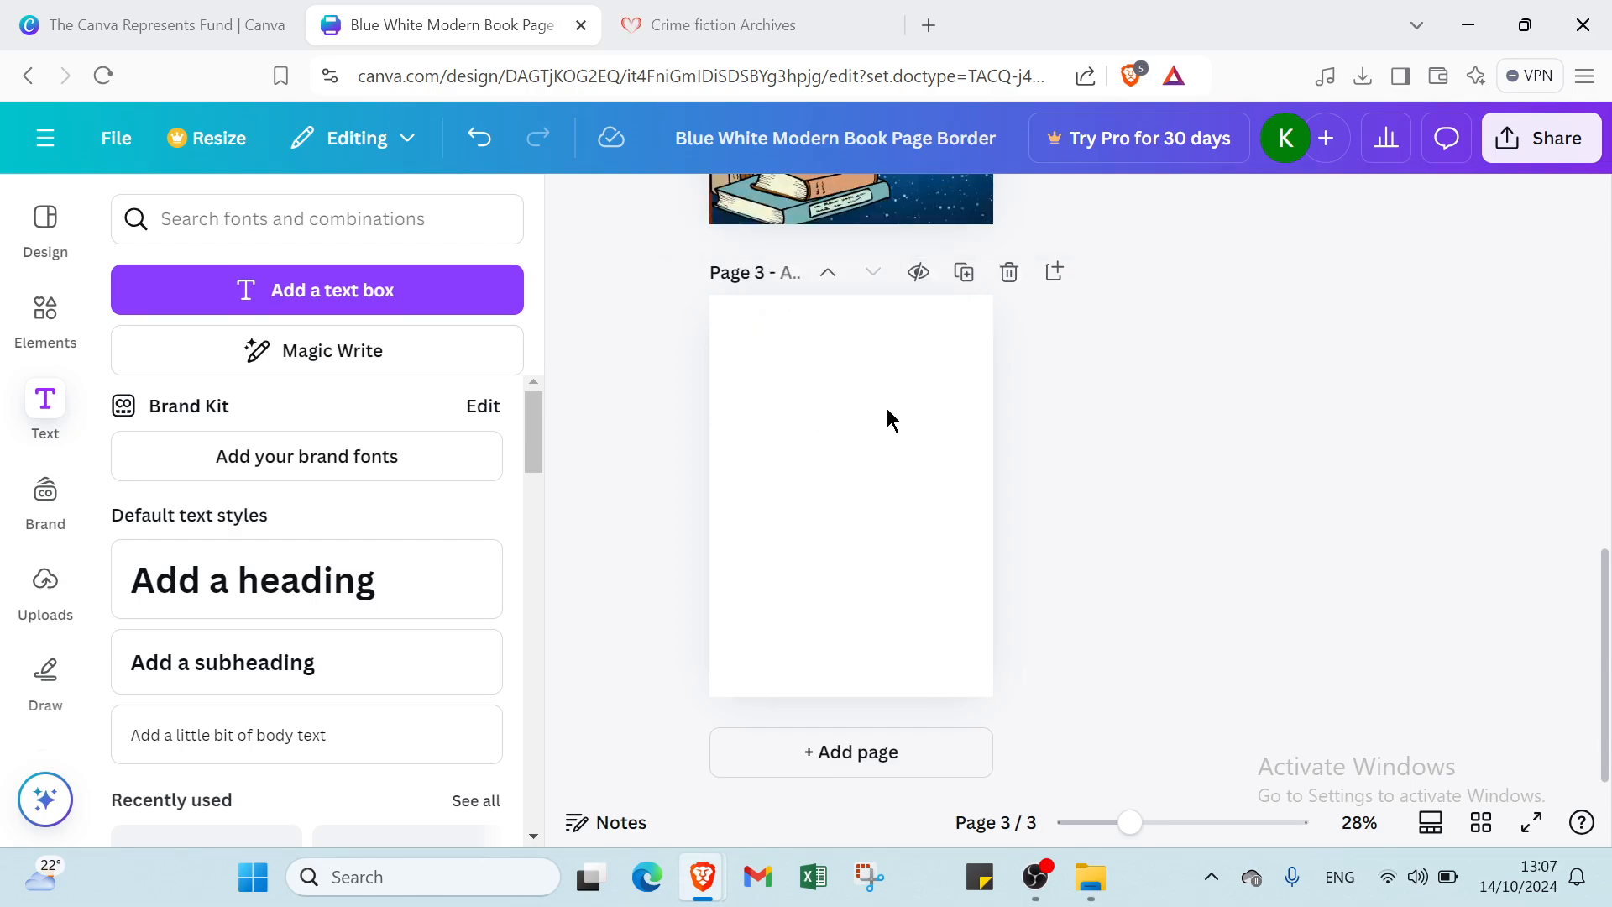
click(907, 408)
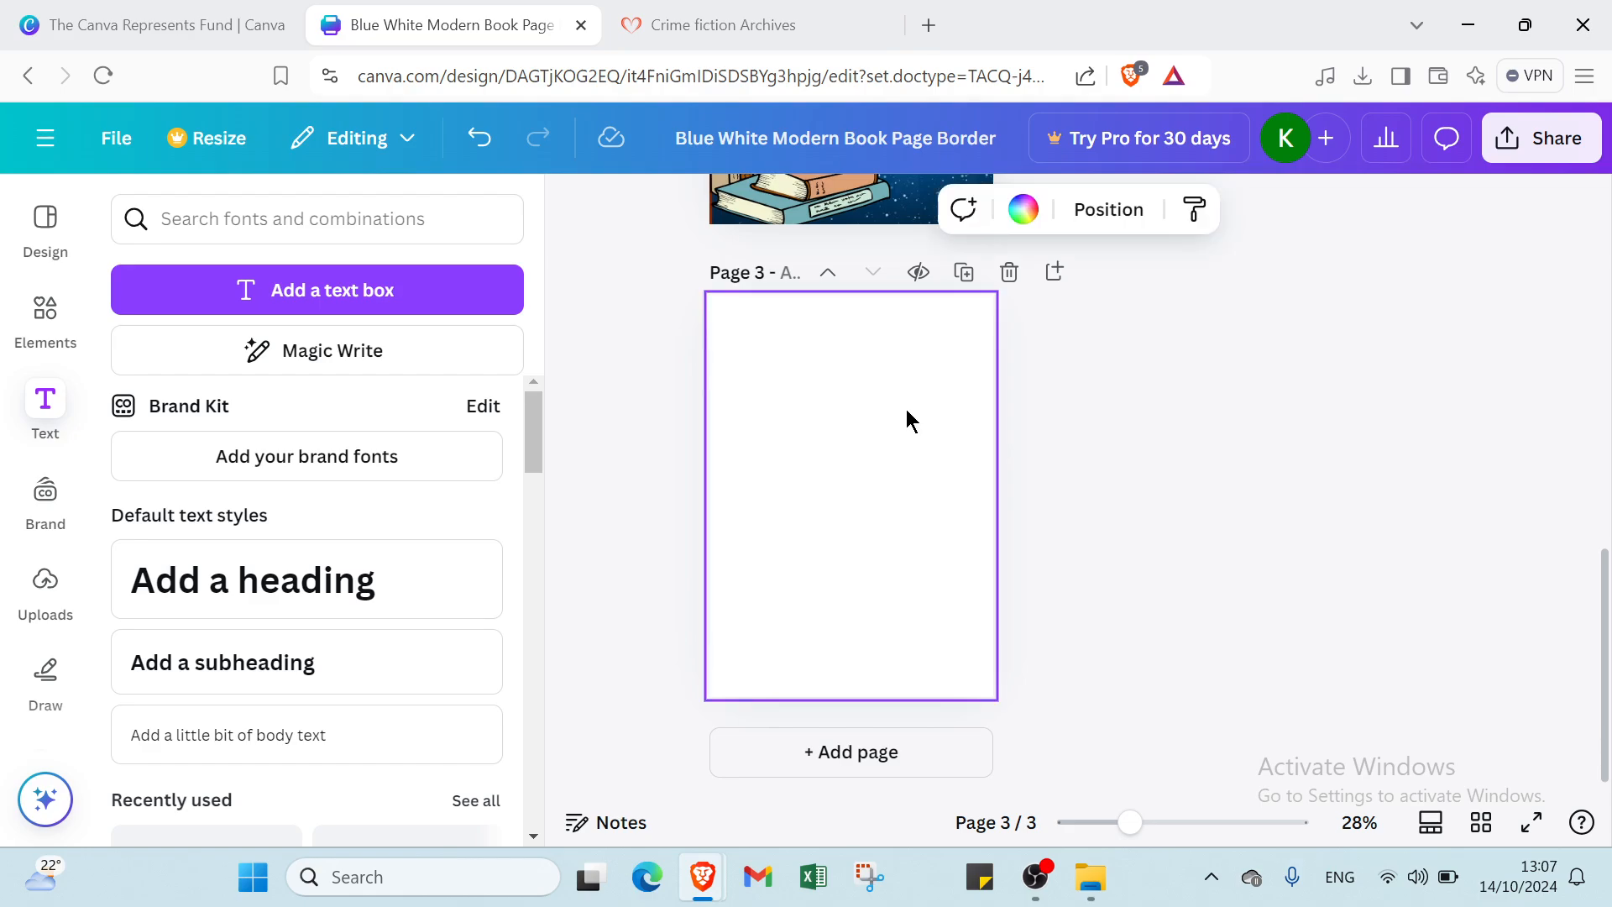
text(The Yellow Claw by Sax Rohmer Henry Leroux wrote busily on. The light of the table-lamp, softened and enriched by its mosaic shade, gave an appearance of added opulence to the already handsome appointments of the room. The little table-clock ticked merrily from half-past eleven to a quarter to twelve.)
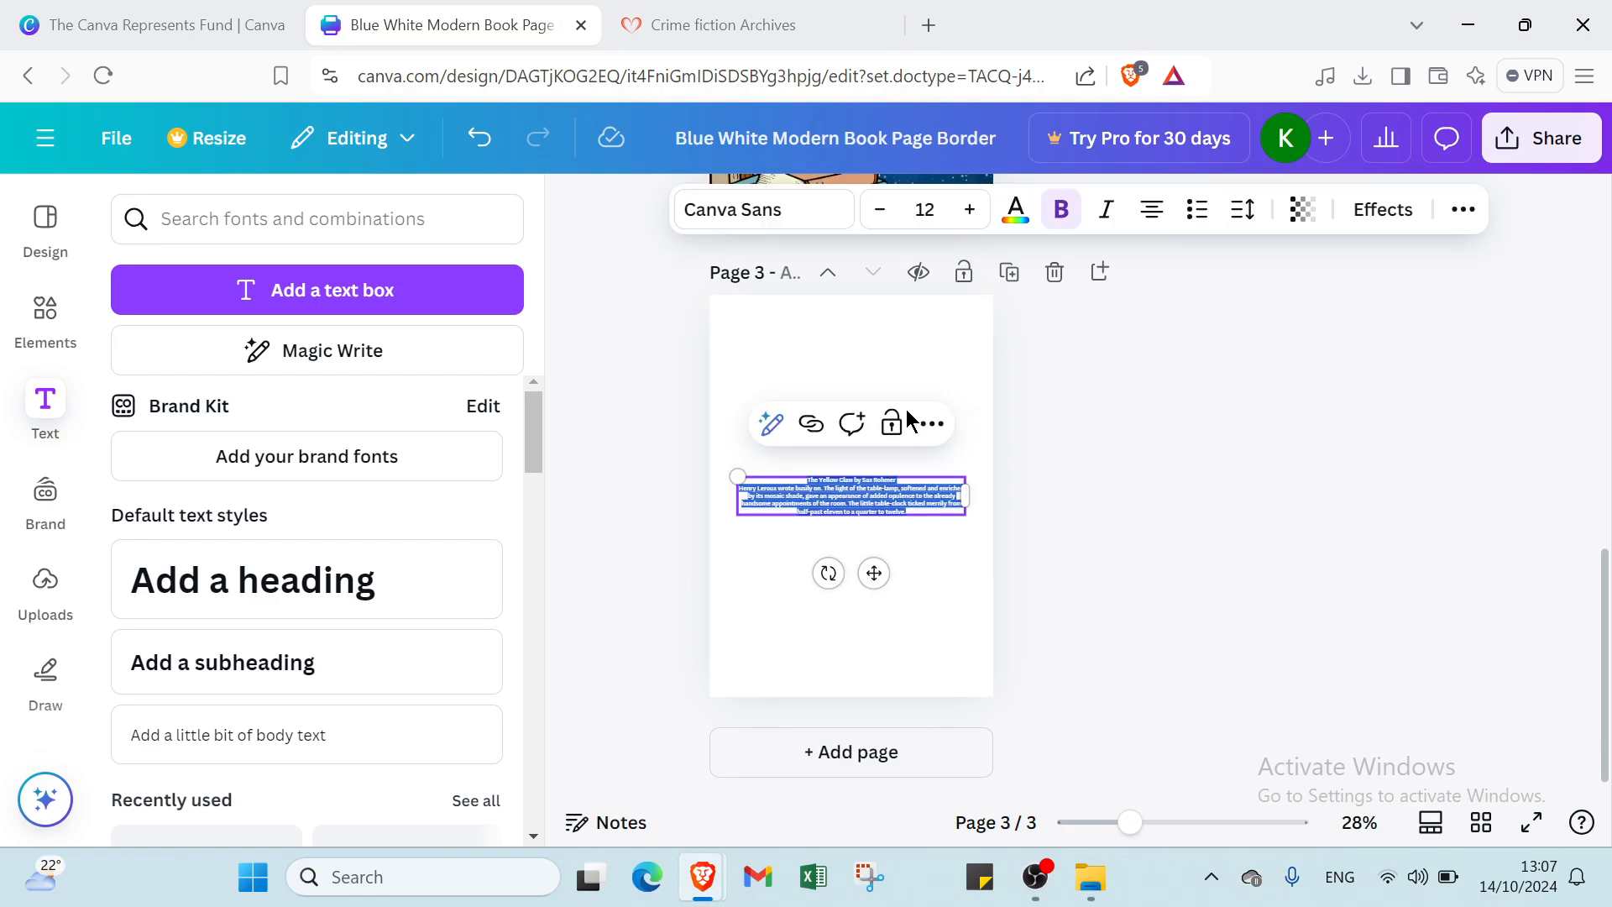
- Enlarge the story text to size 64 and move it to the top of page 3
click(941, 207)
scroll(929, 533, down, 2)
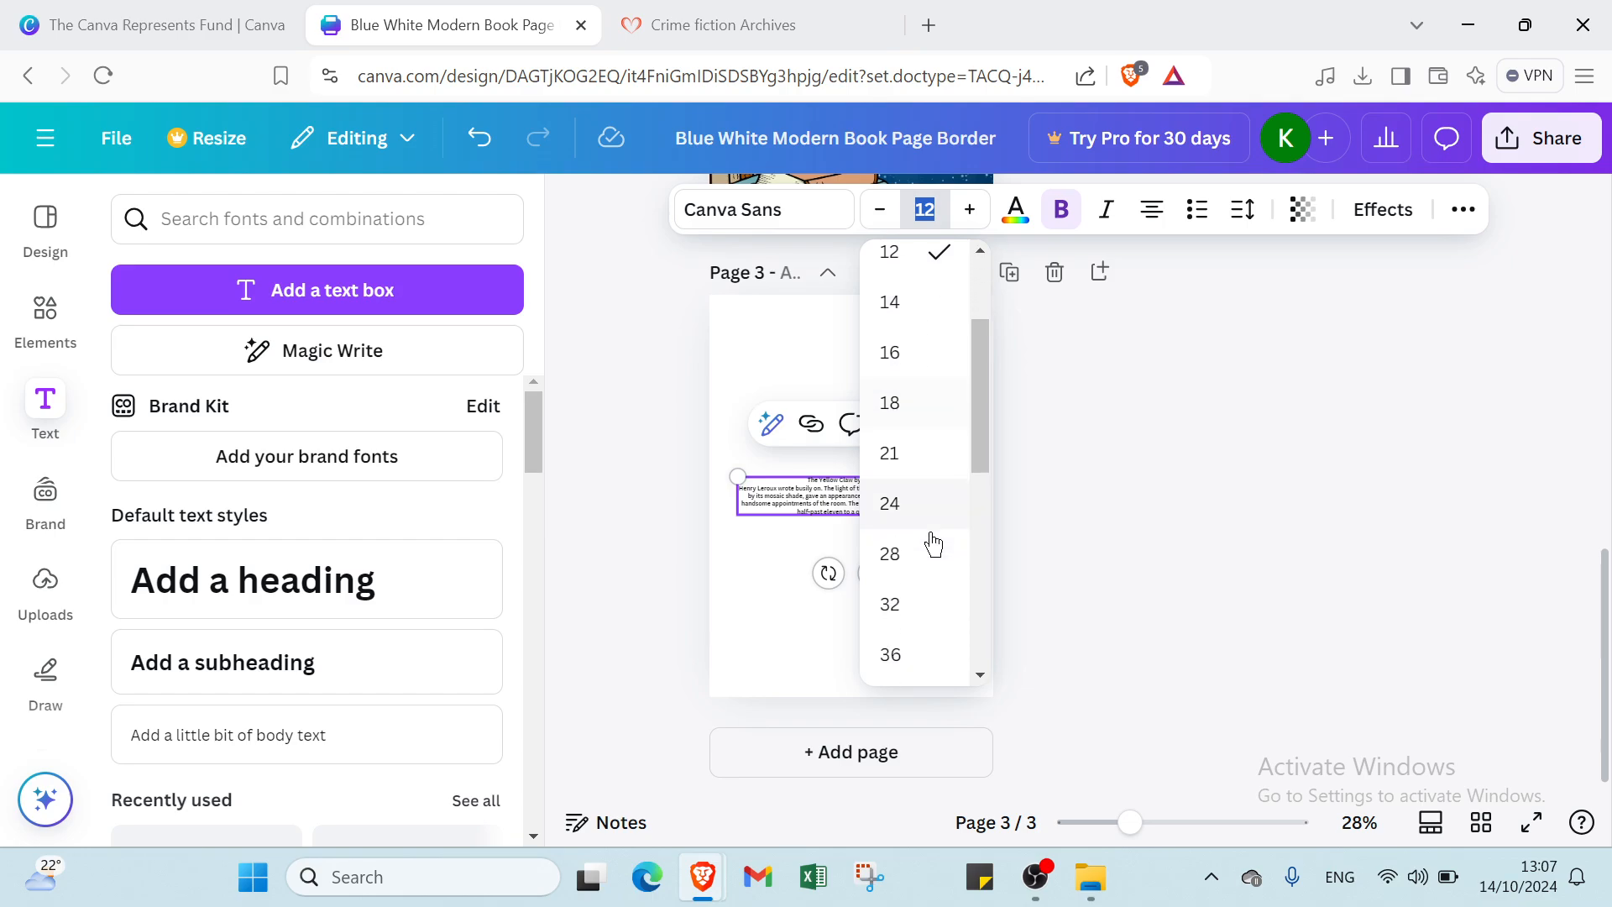
scroll(929, 554, down, 4)
click(902, 443)
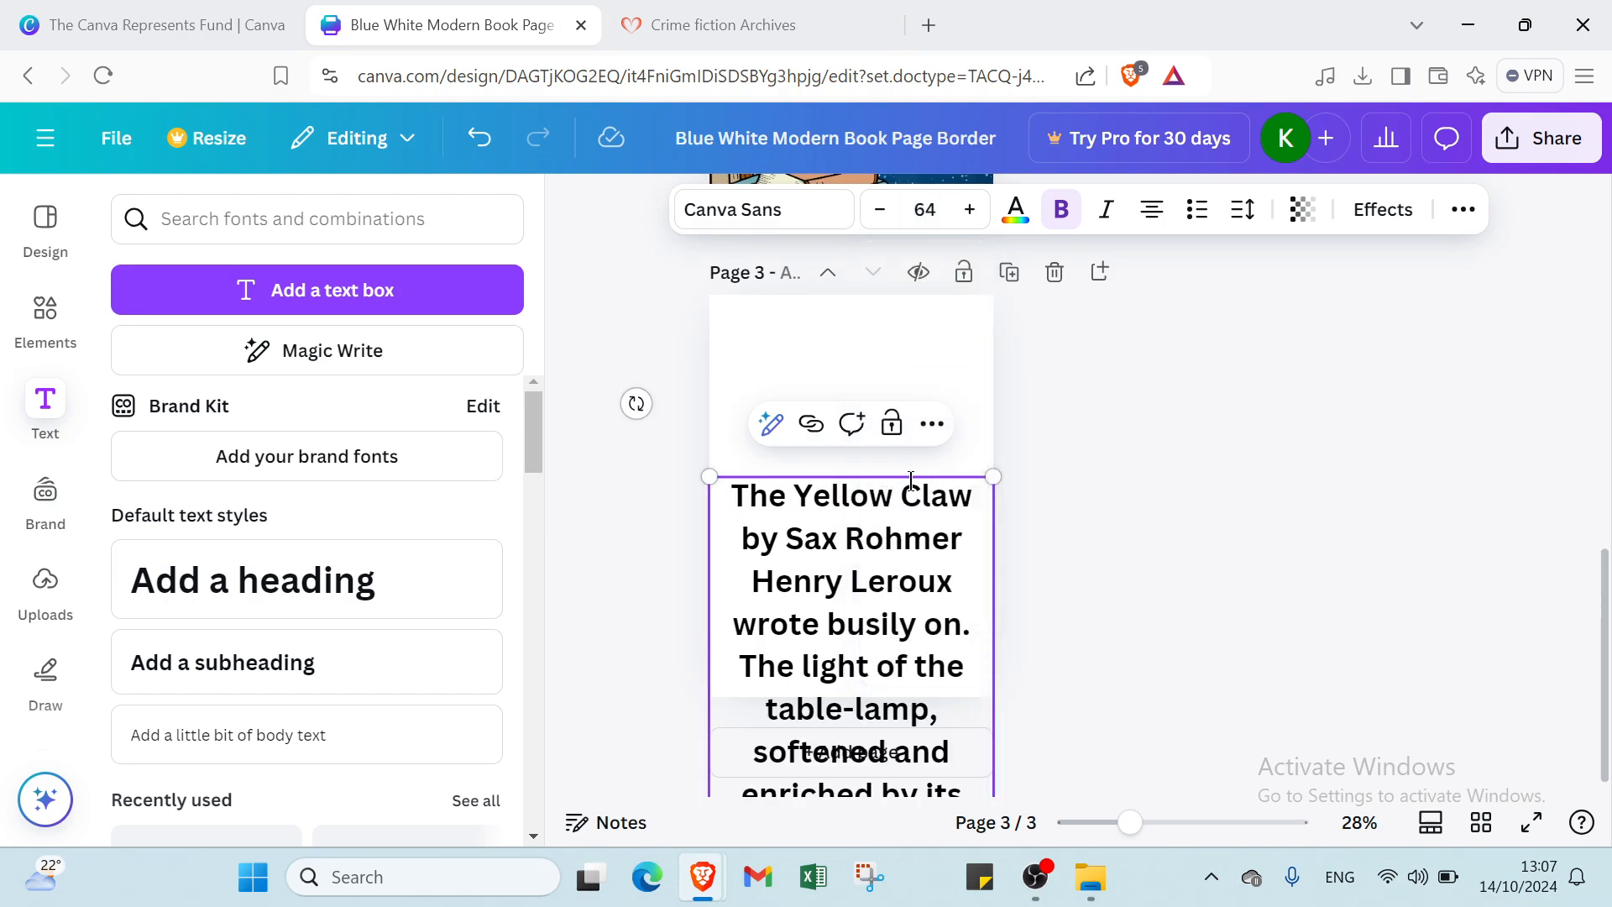
click(1096, 459)
drag(922, 599, 914, 359)
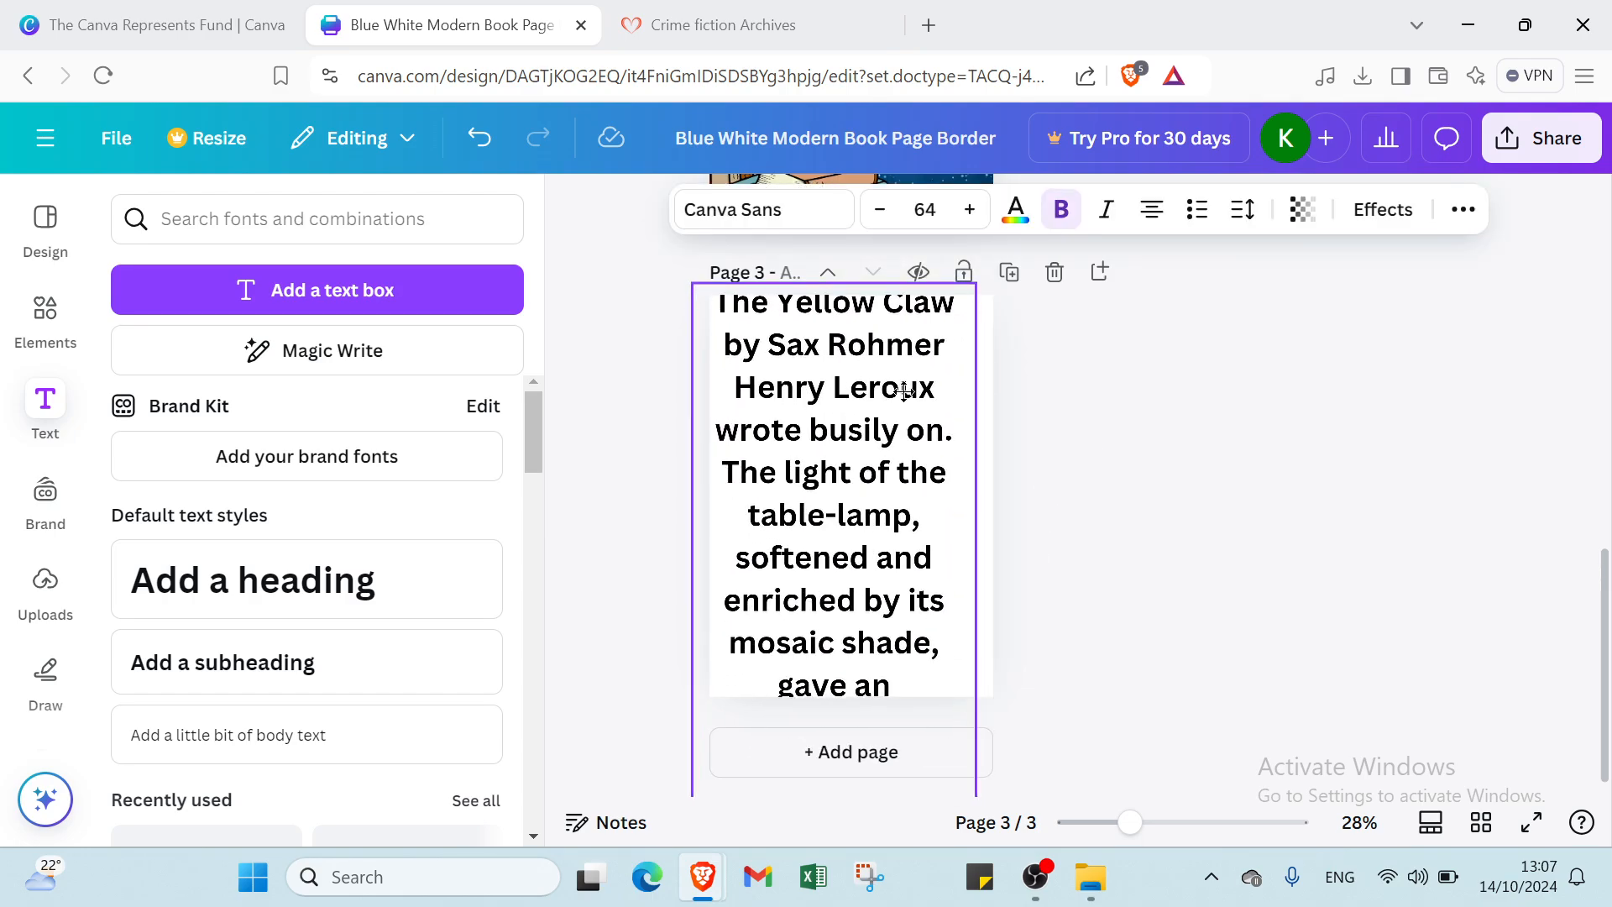
- Reduce the story text to 48, then 32, and resize its box to fit the page
click(924, 209)
click(950, 372)
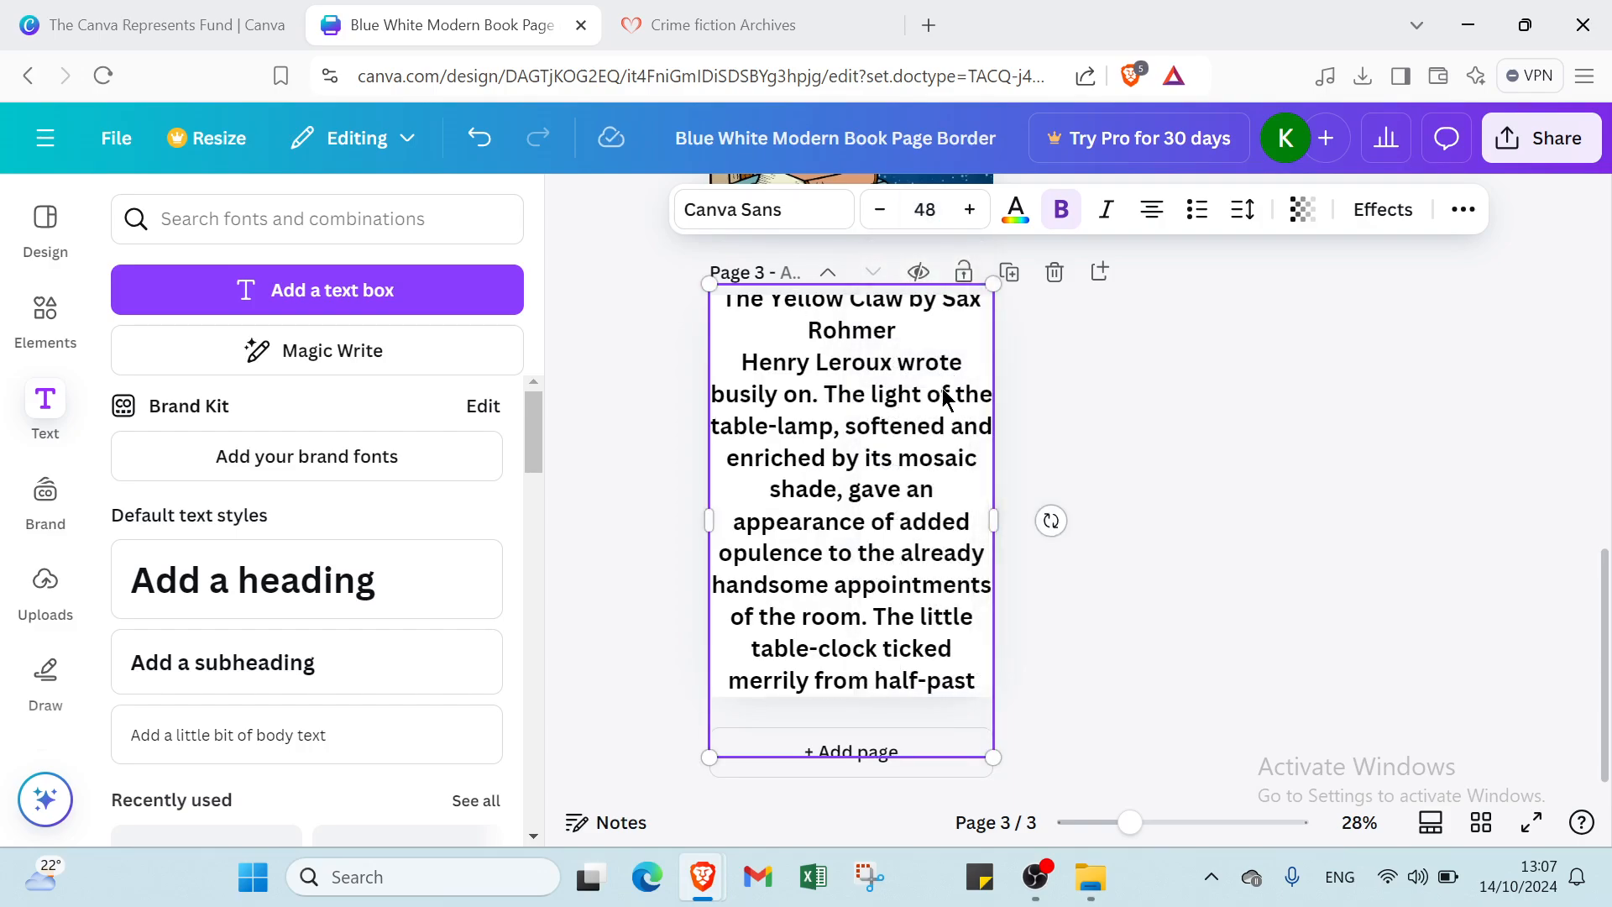
click(925, 209)
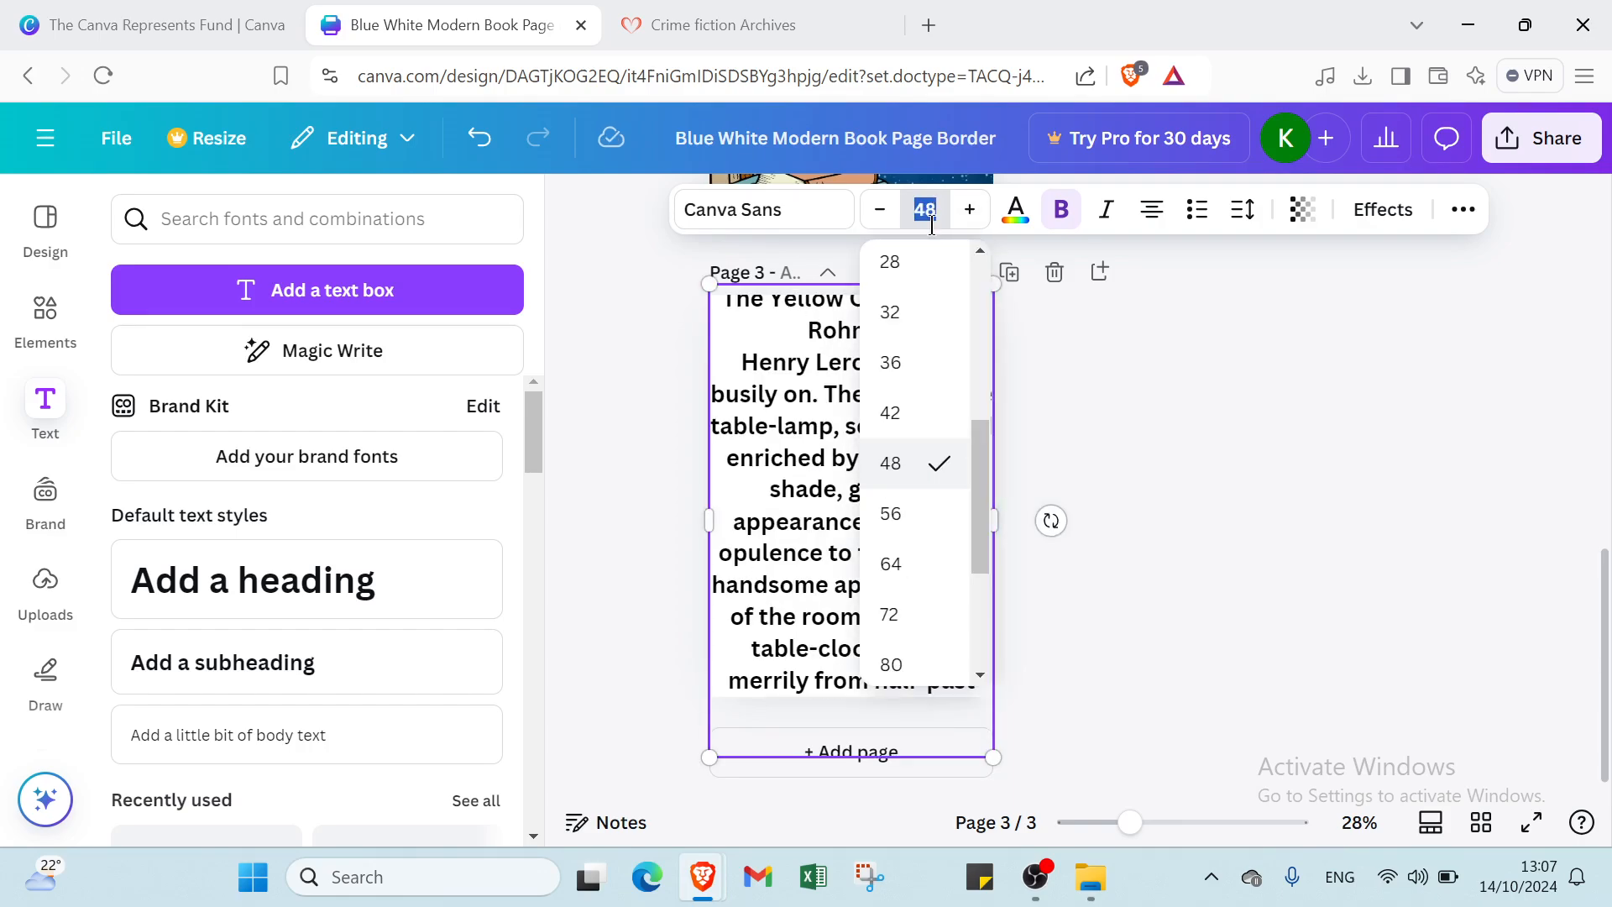
click(909, 318)
scroll(902, 428, up, 4)
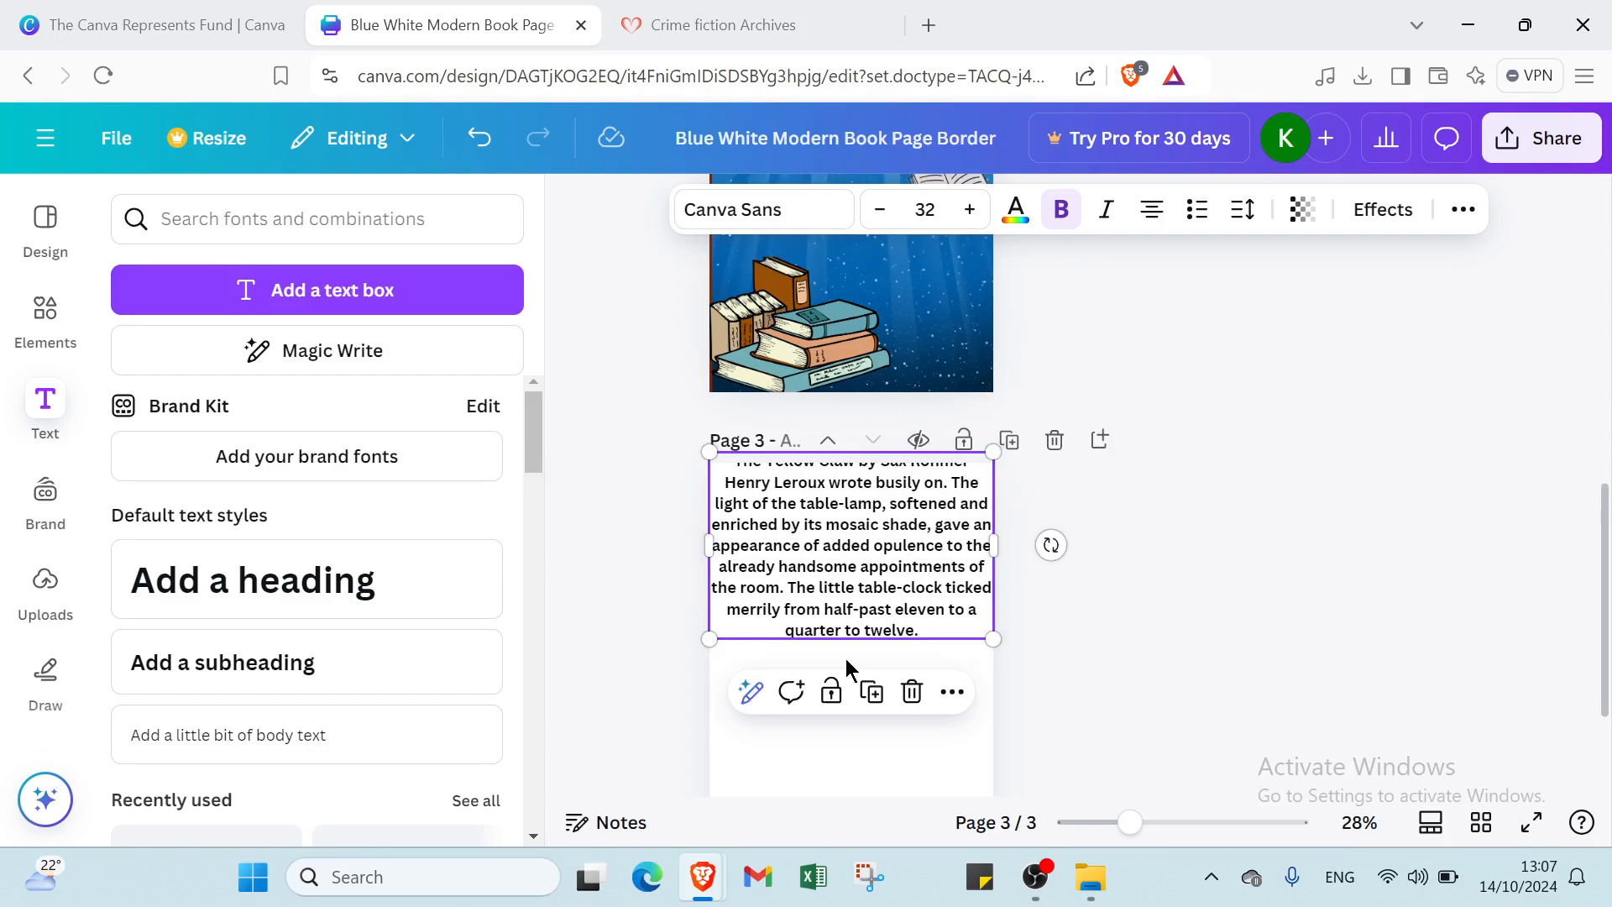
scroll(880, 669, down, 1)
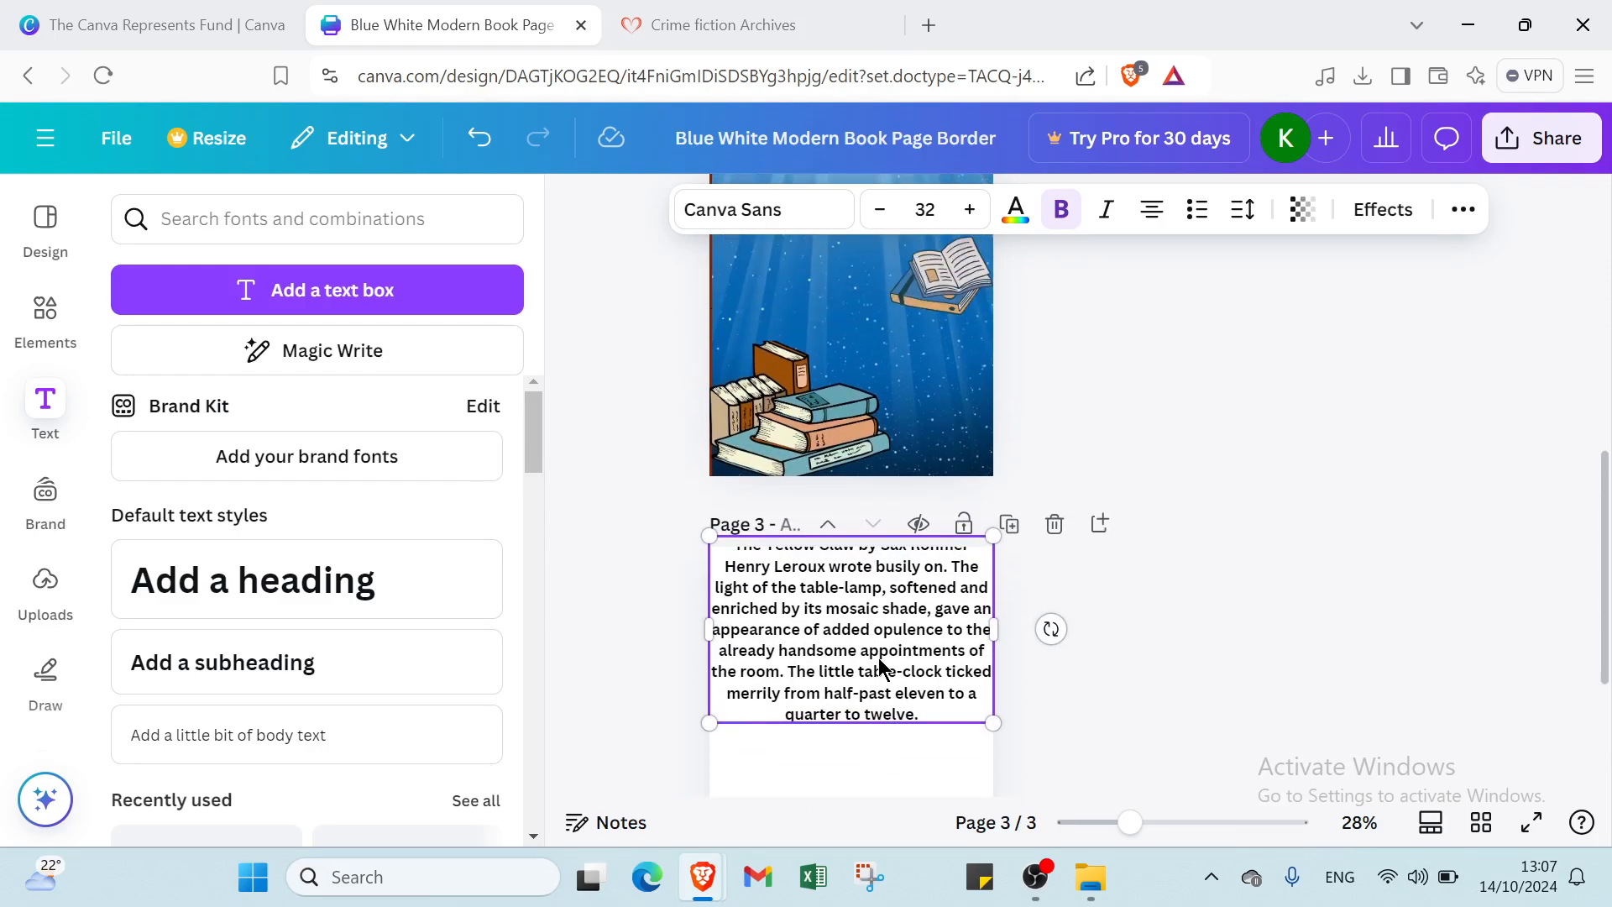
double_click(855, 718)
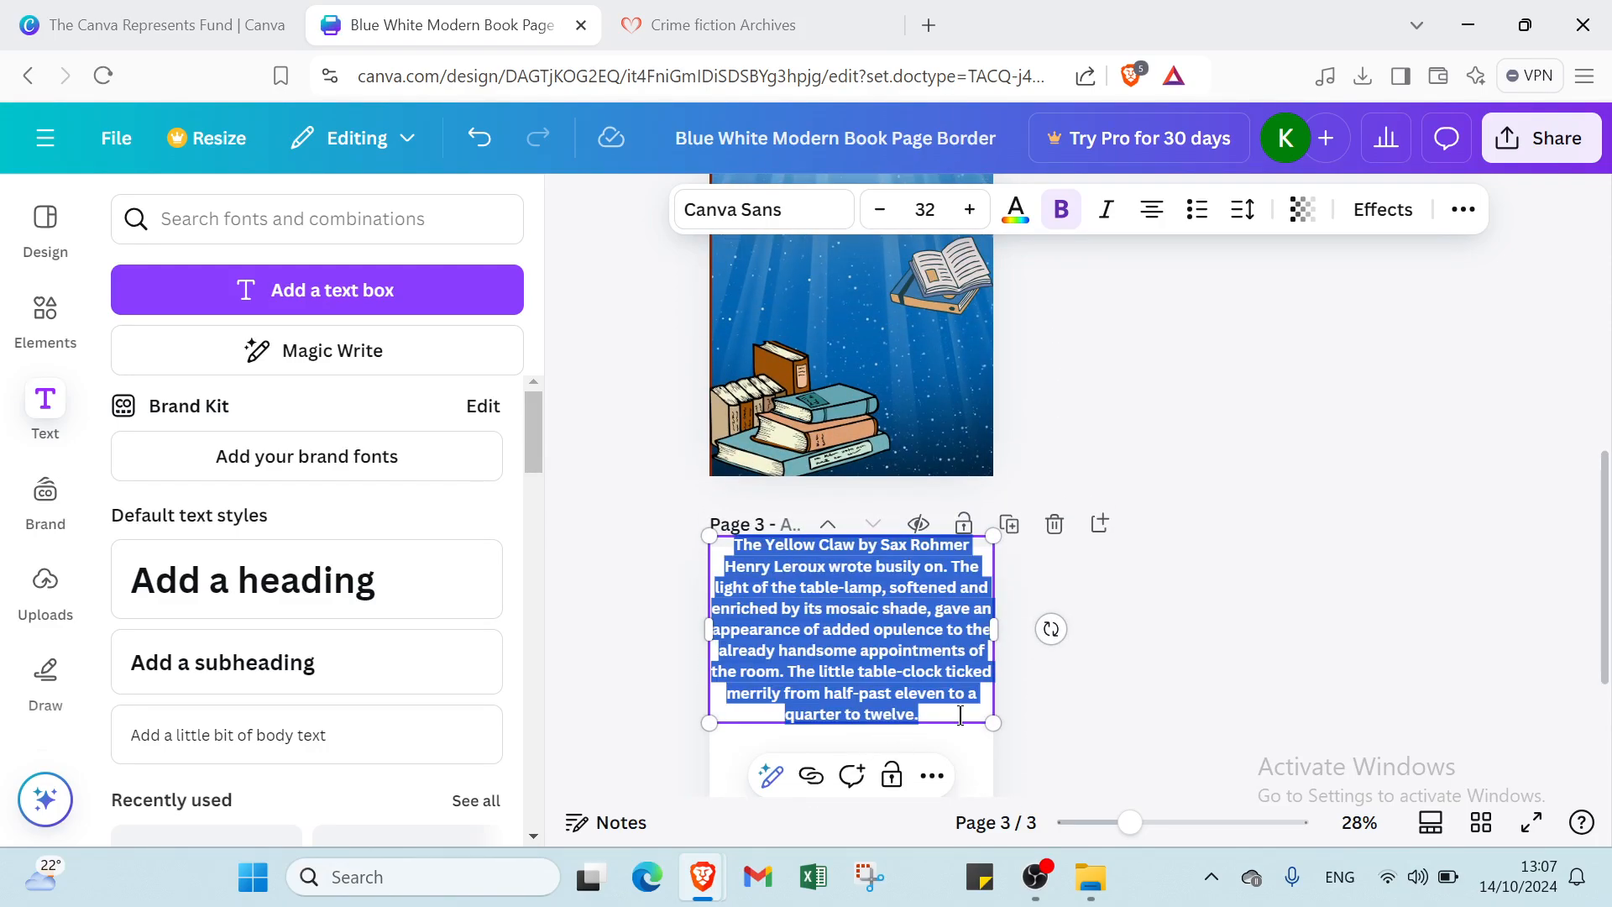
drag(992, 726, 942, 705)
- Review pages 1–3, checking the cover image and the CRIME. story text on page 3
scroll(860, 622, up, 5)
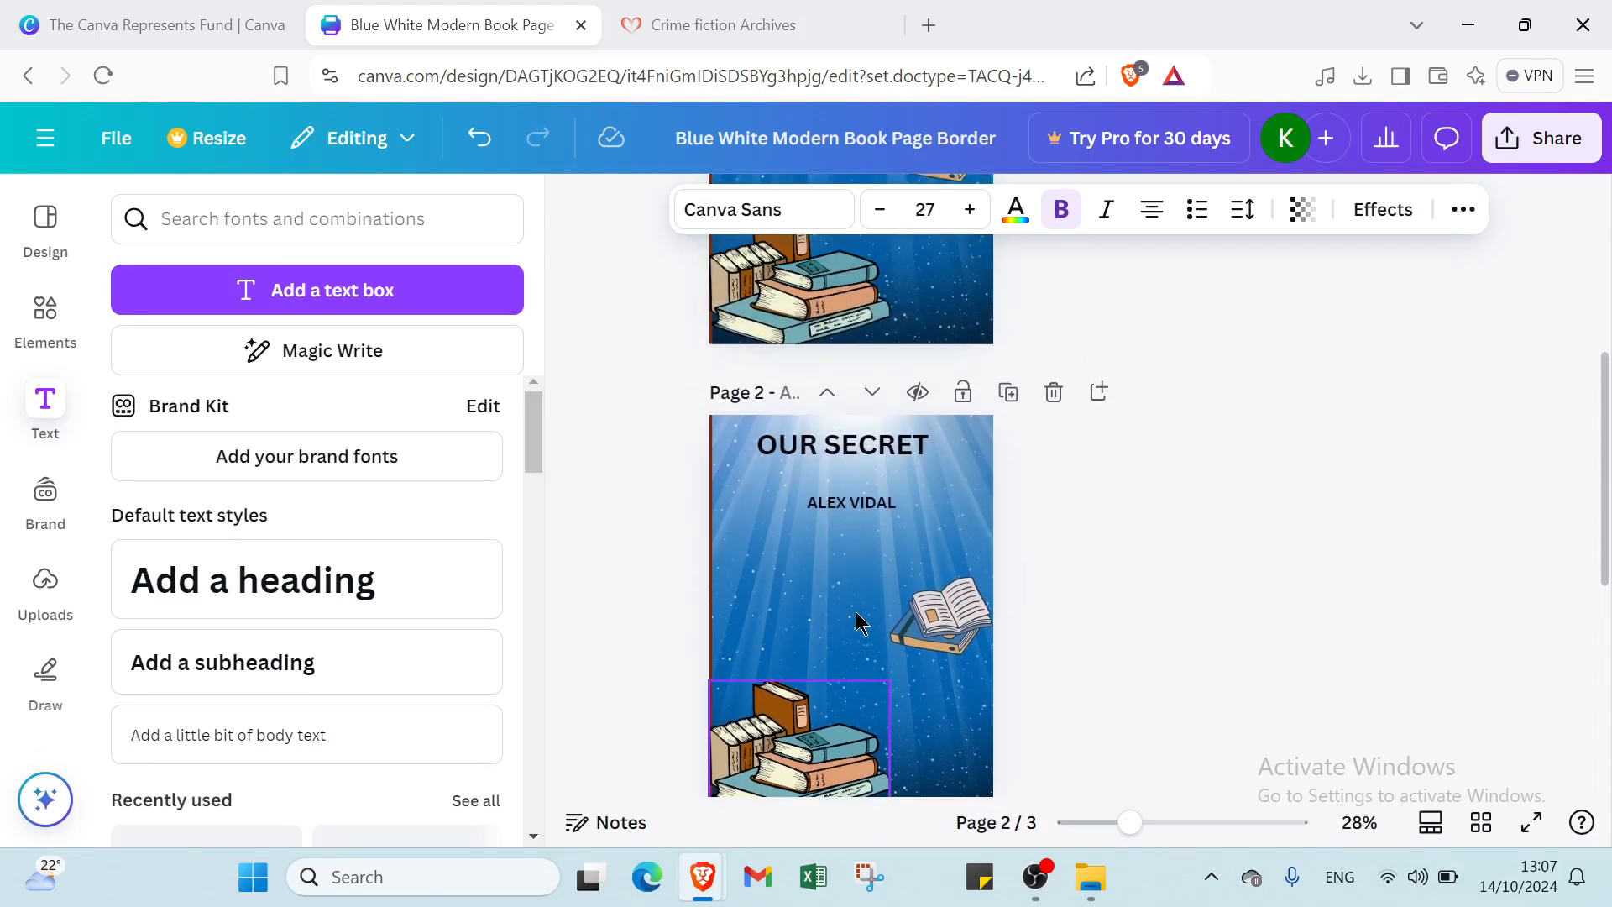
scroll(870, 636, down, 4)
scroll(869, 635, down, 3)
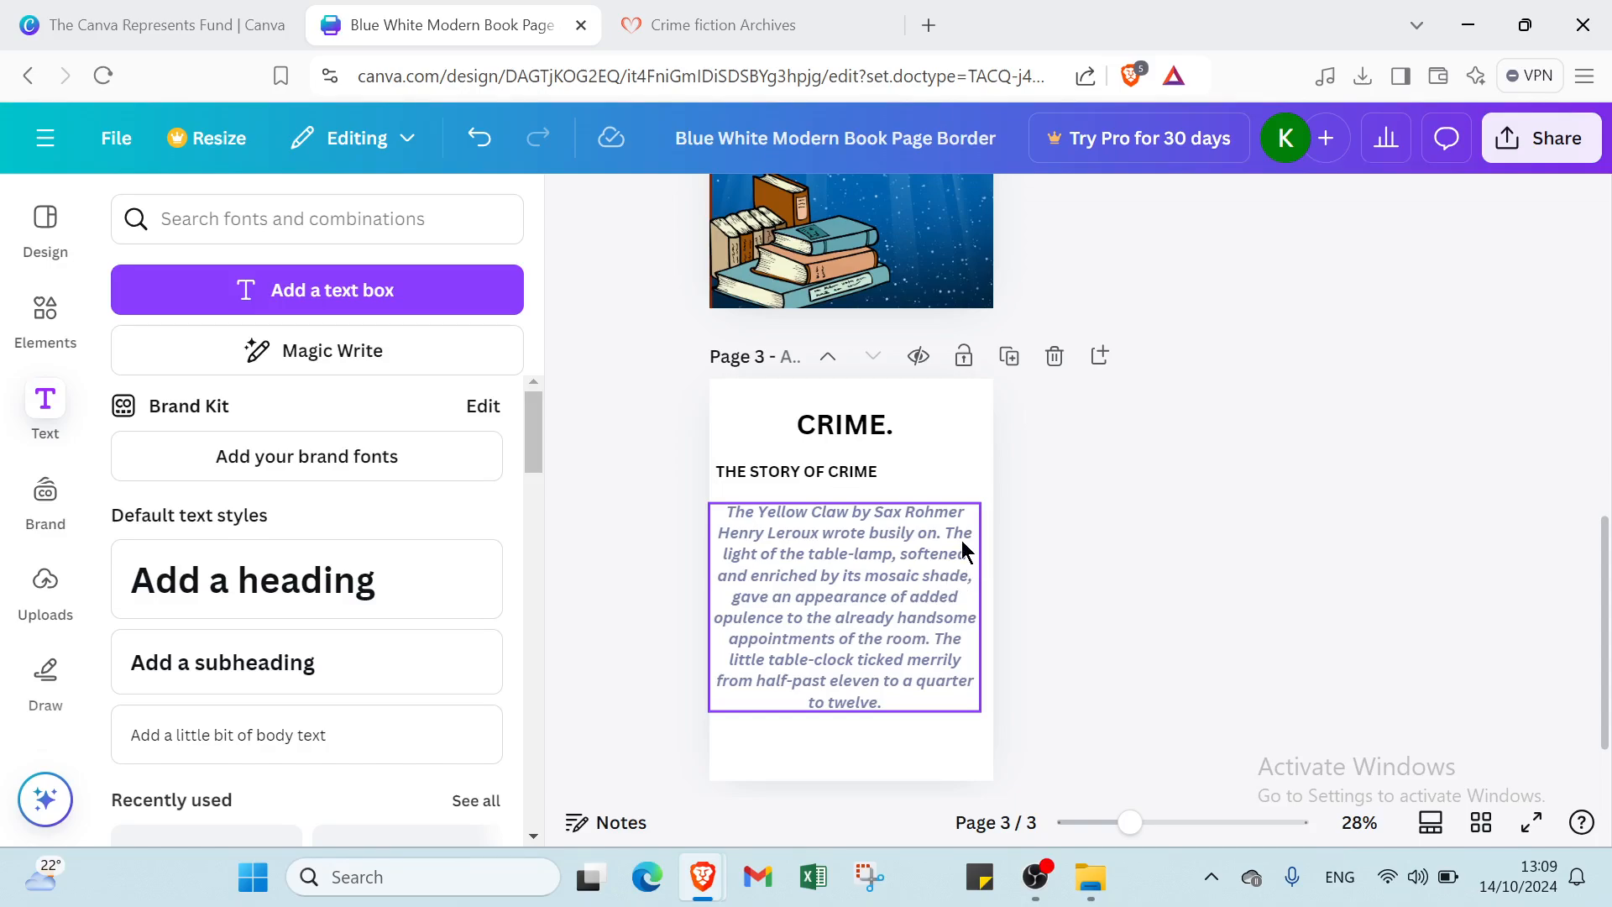
scroll(1159, 576, up, 5)
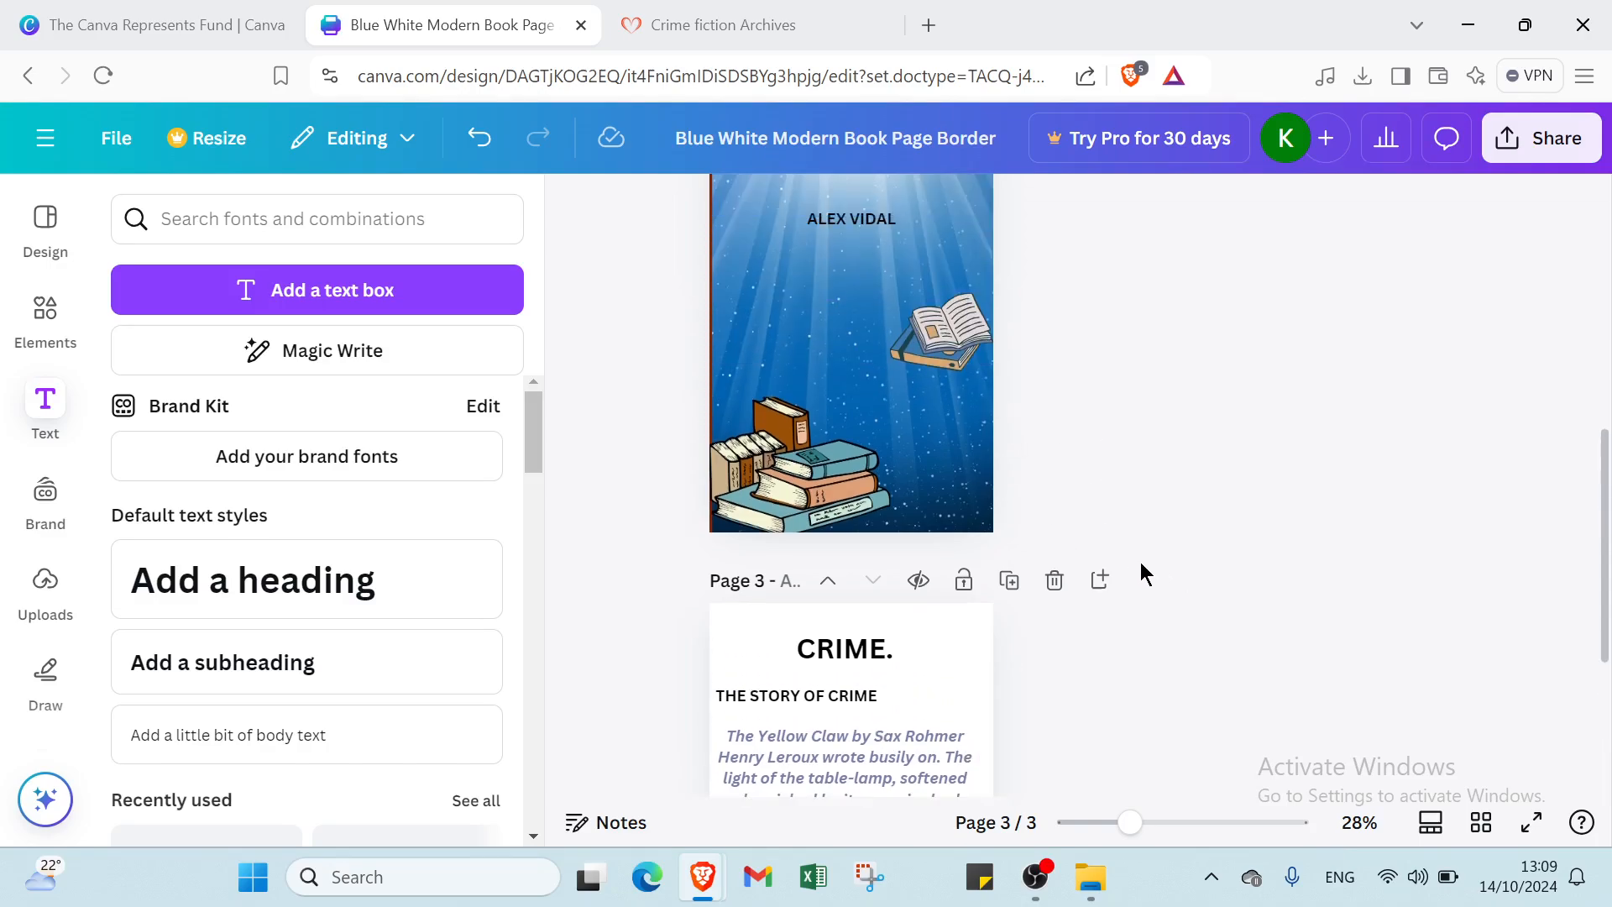
scroll(946, 478, down, 3)
scroll(933, 523, down, 3)
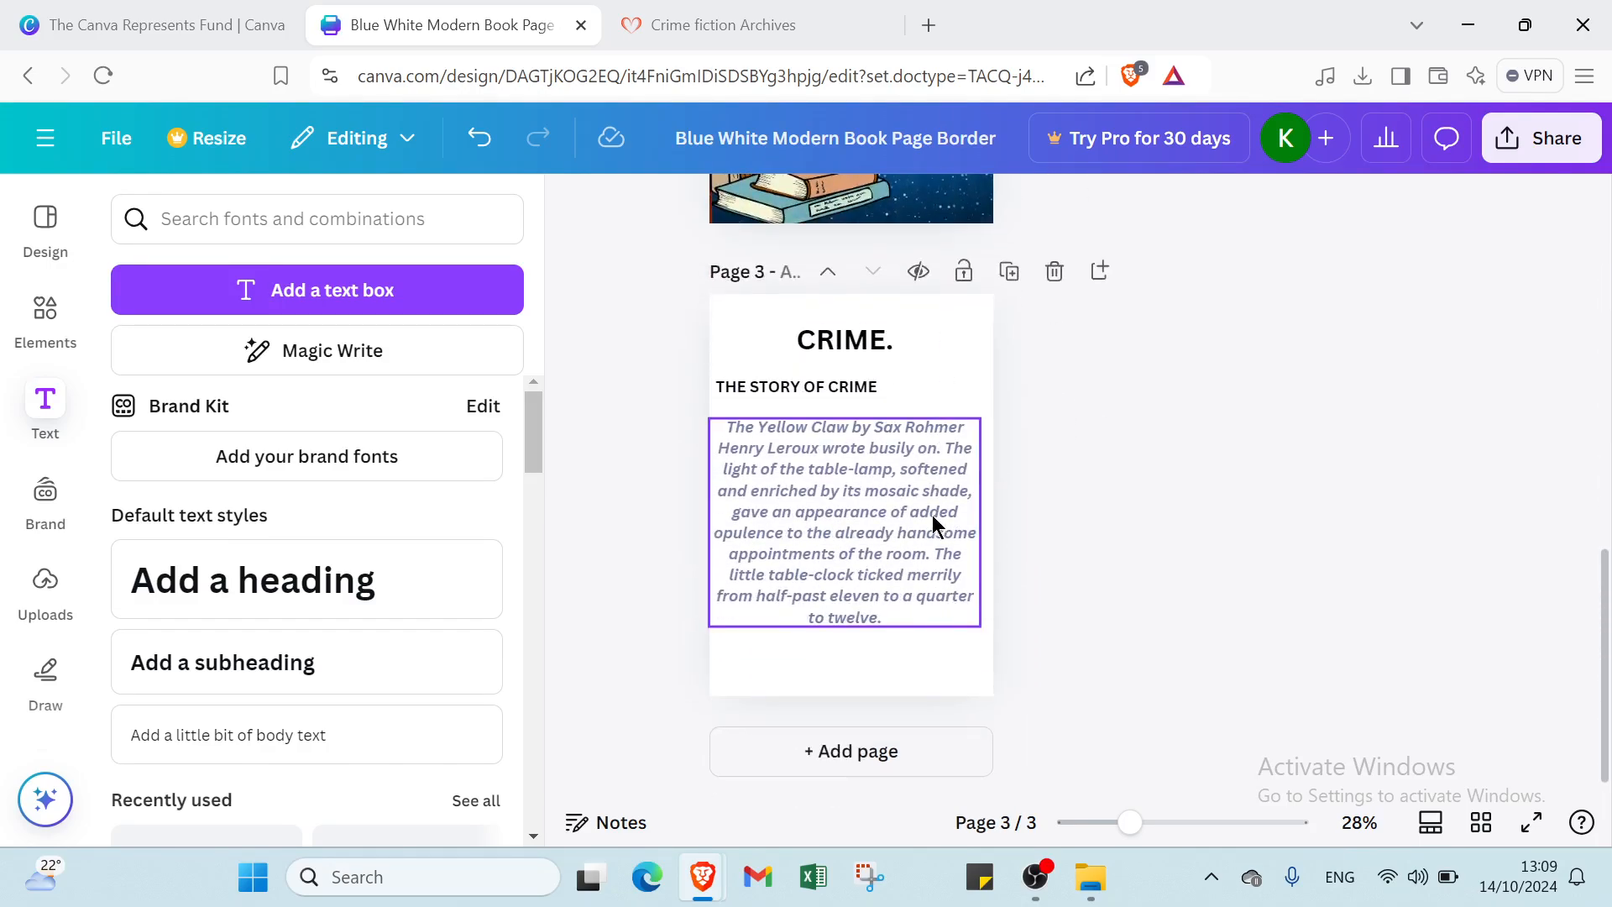
scroll(948, 612, up, 10)
scroll(917, 461, down, 4)
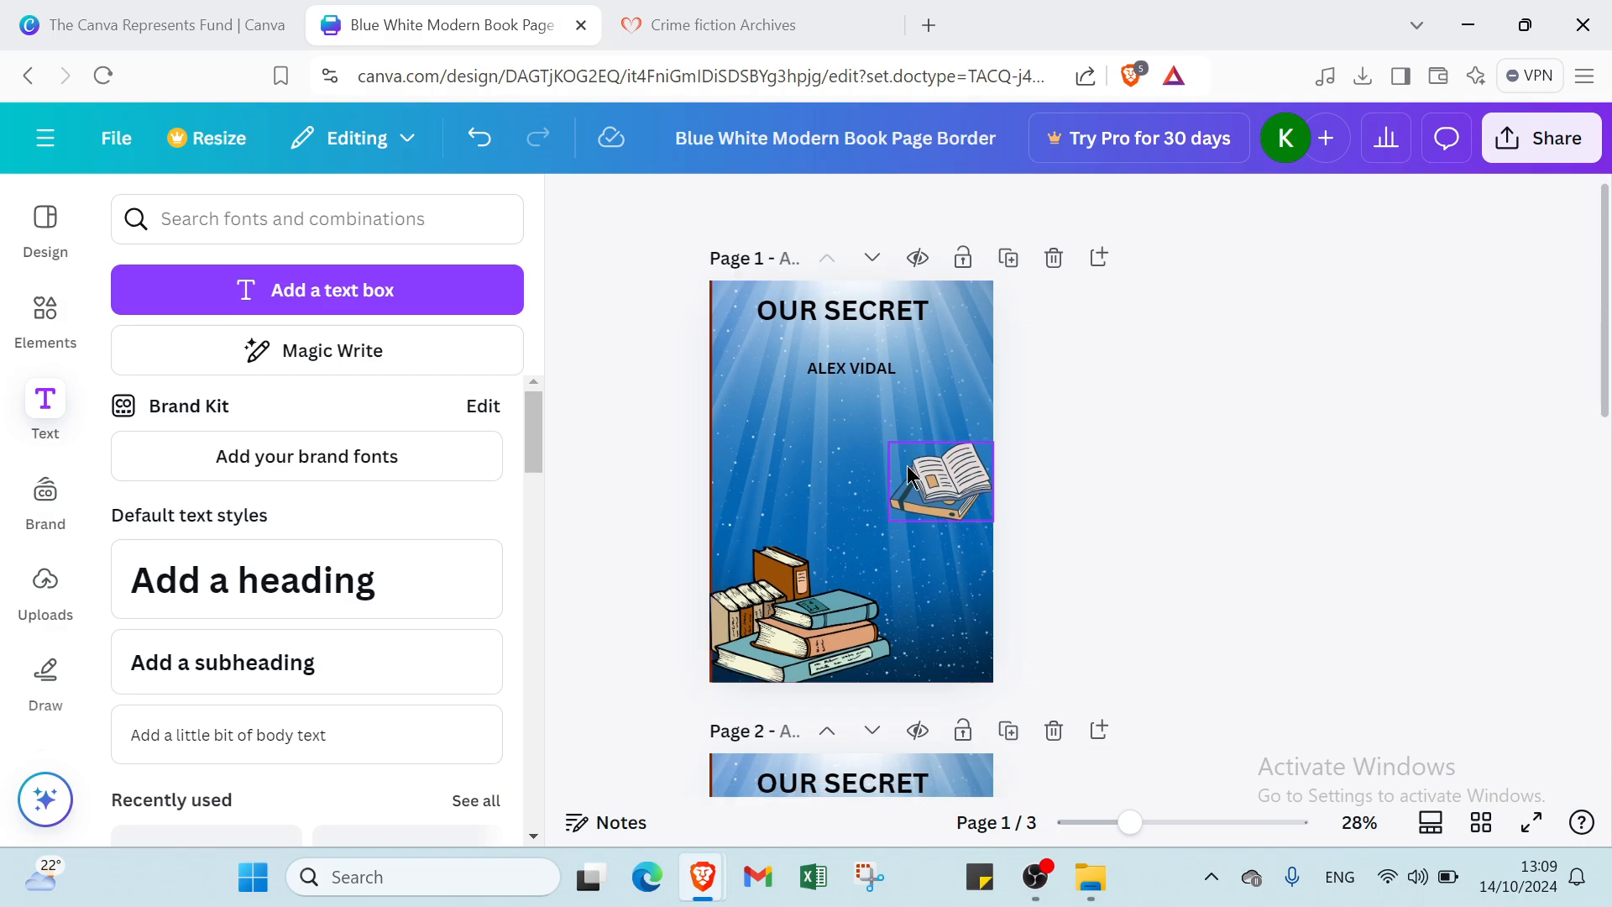
click(895, 571)
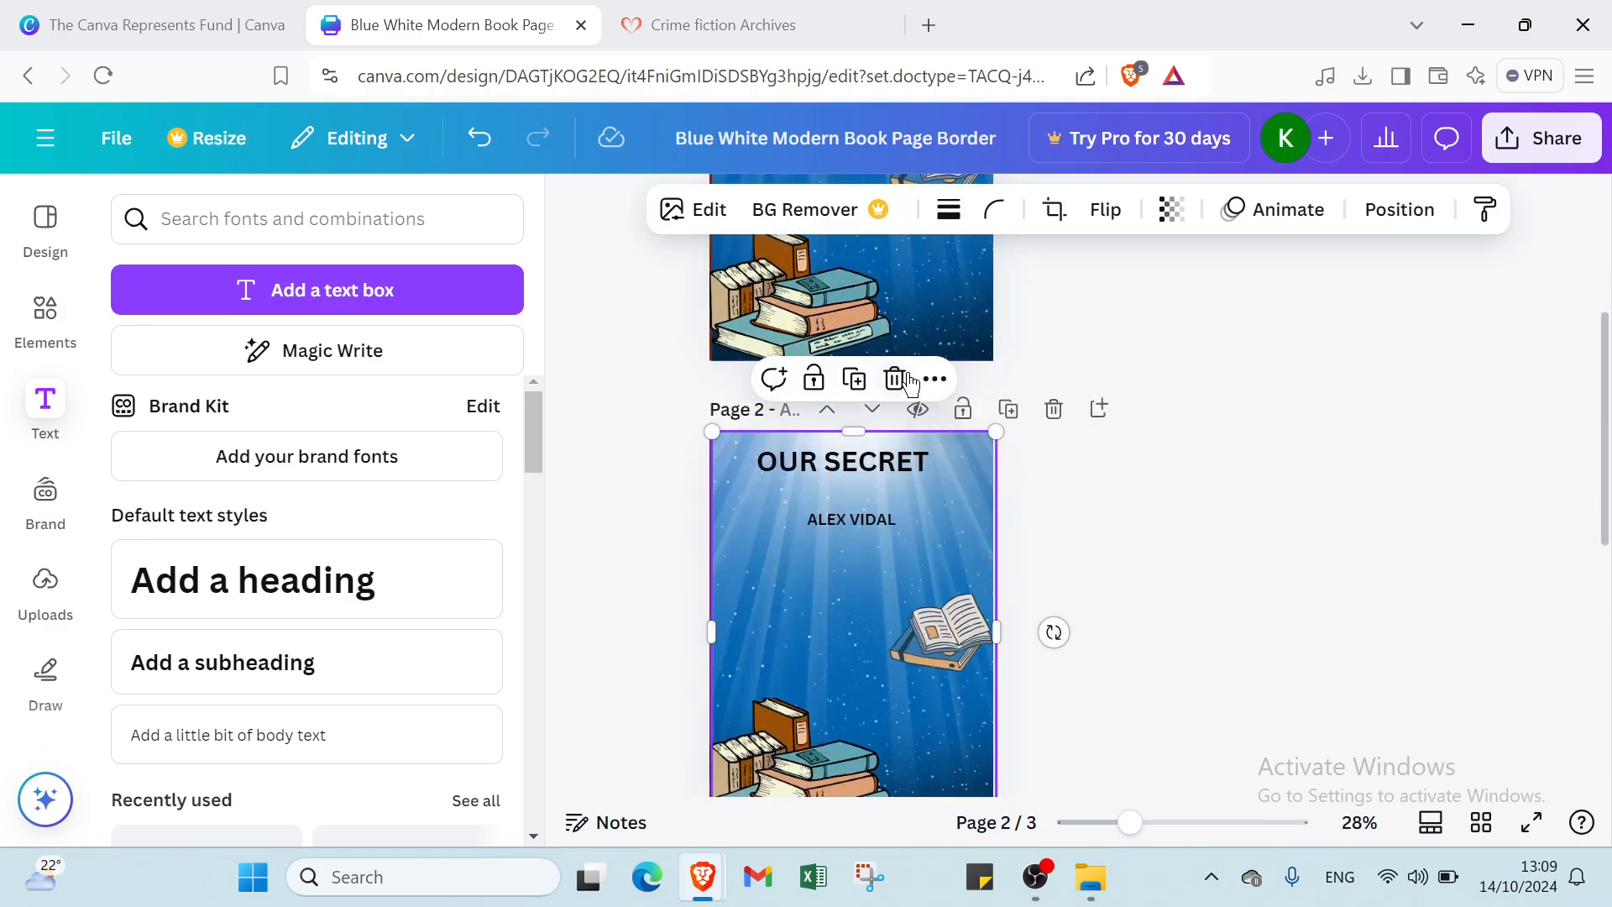
scroll(900, 561, up, 4)
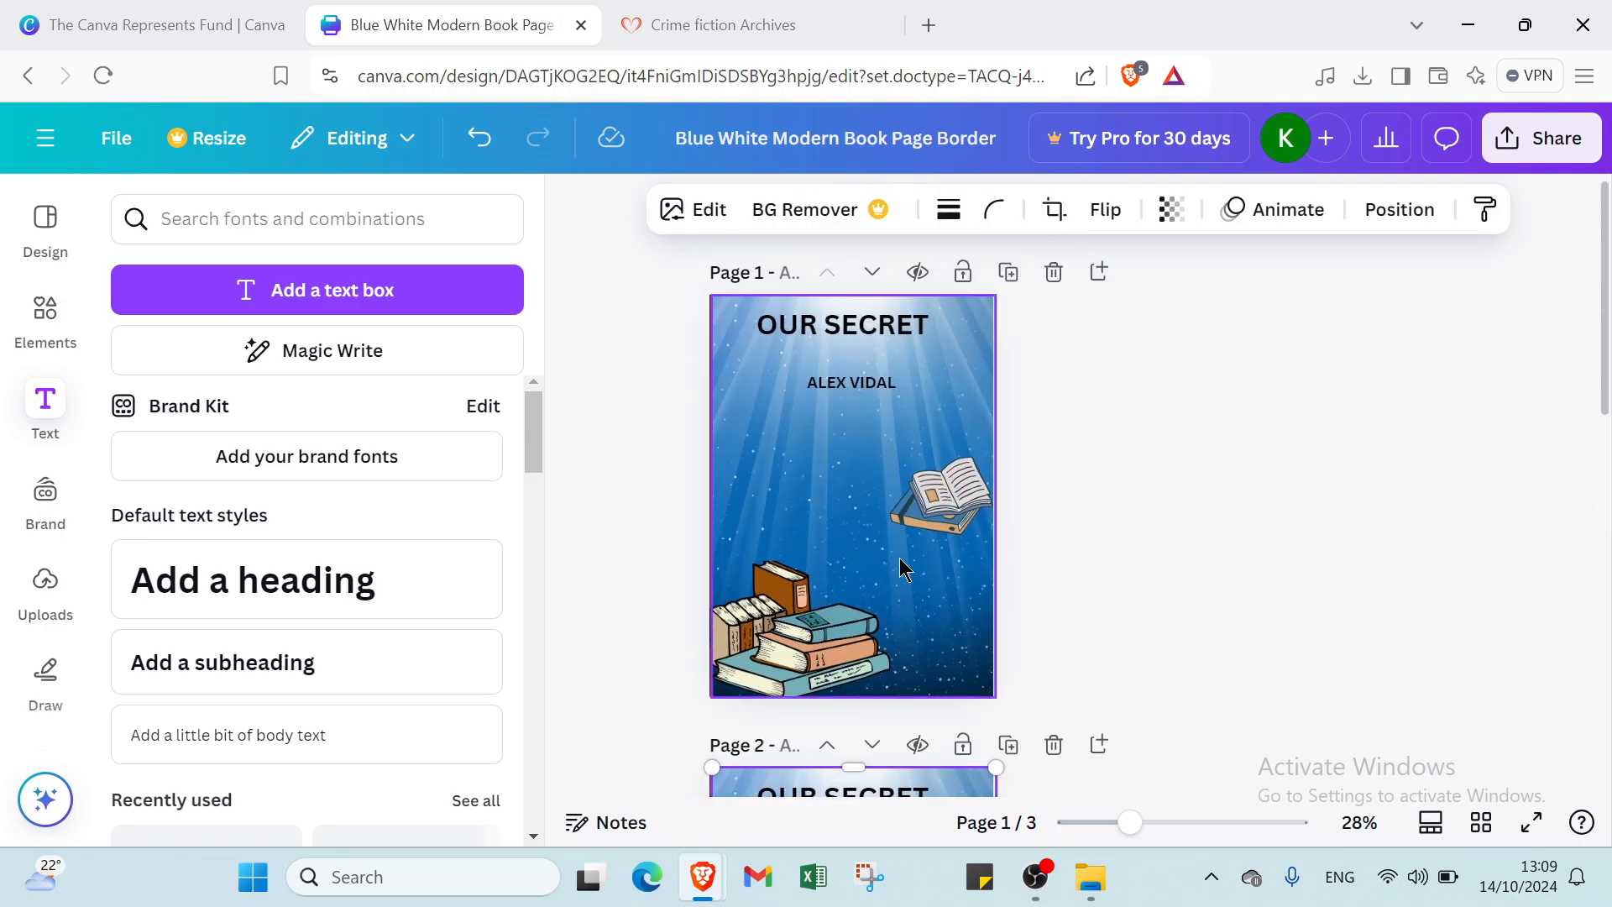
scroll(893, 565, down, 8)
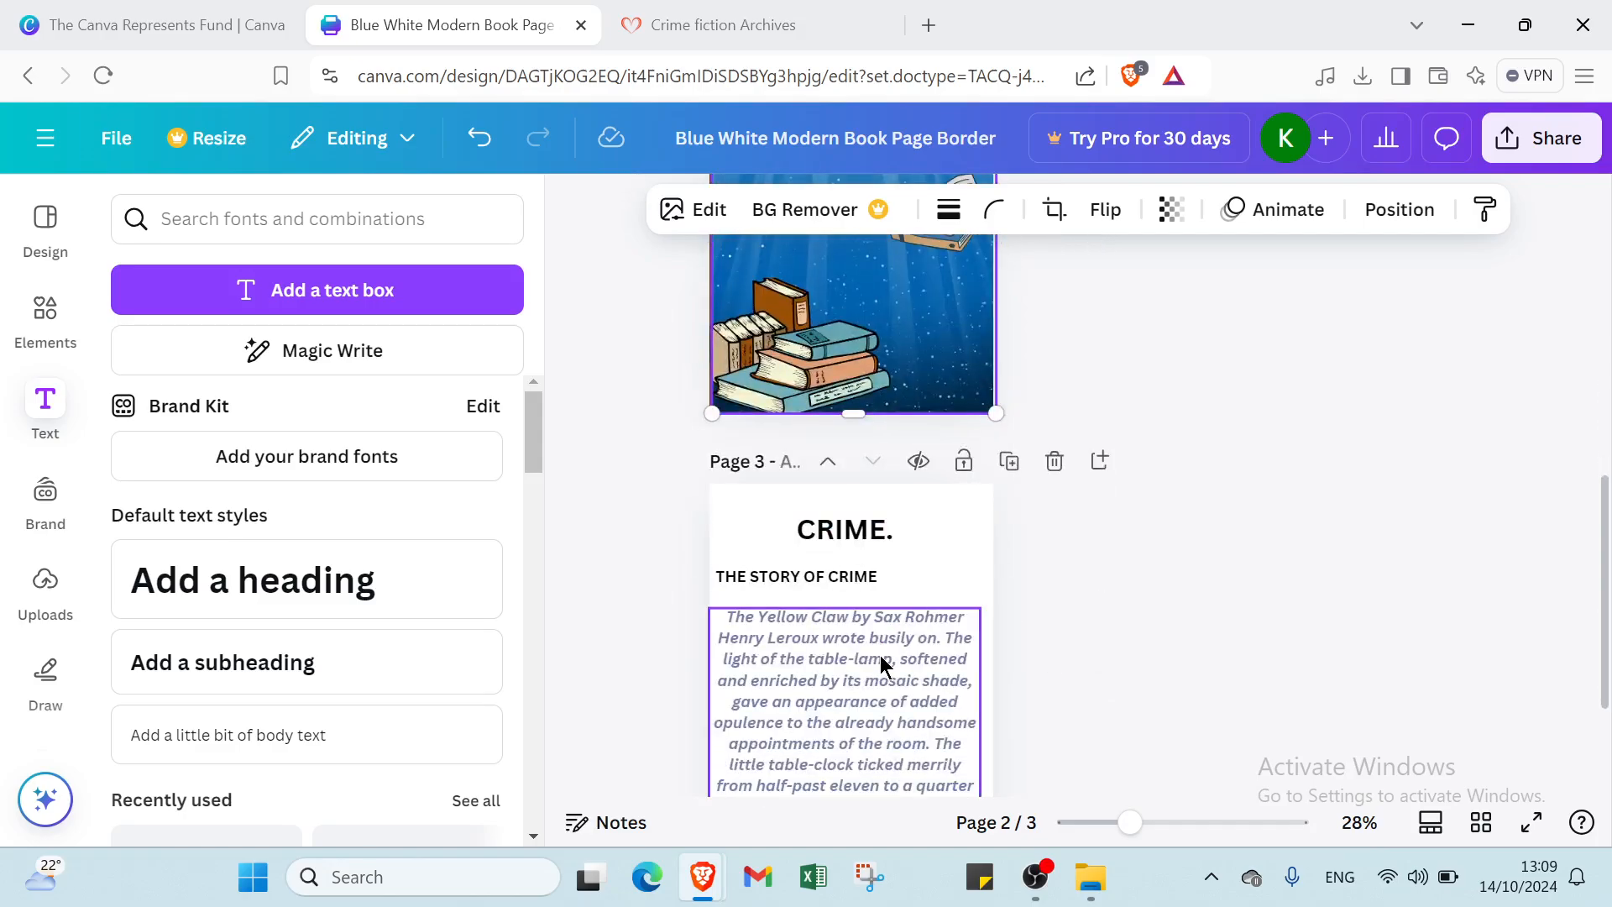
click(881, 668)
scroll(1001, 580, down, 2)
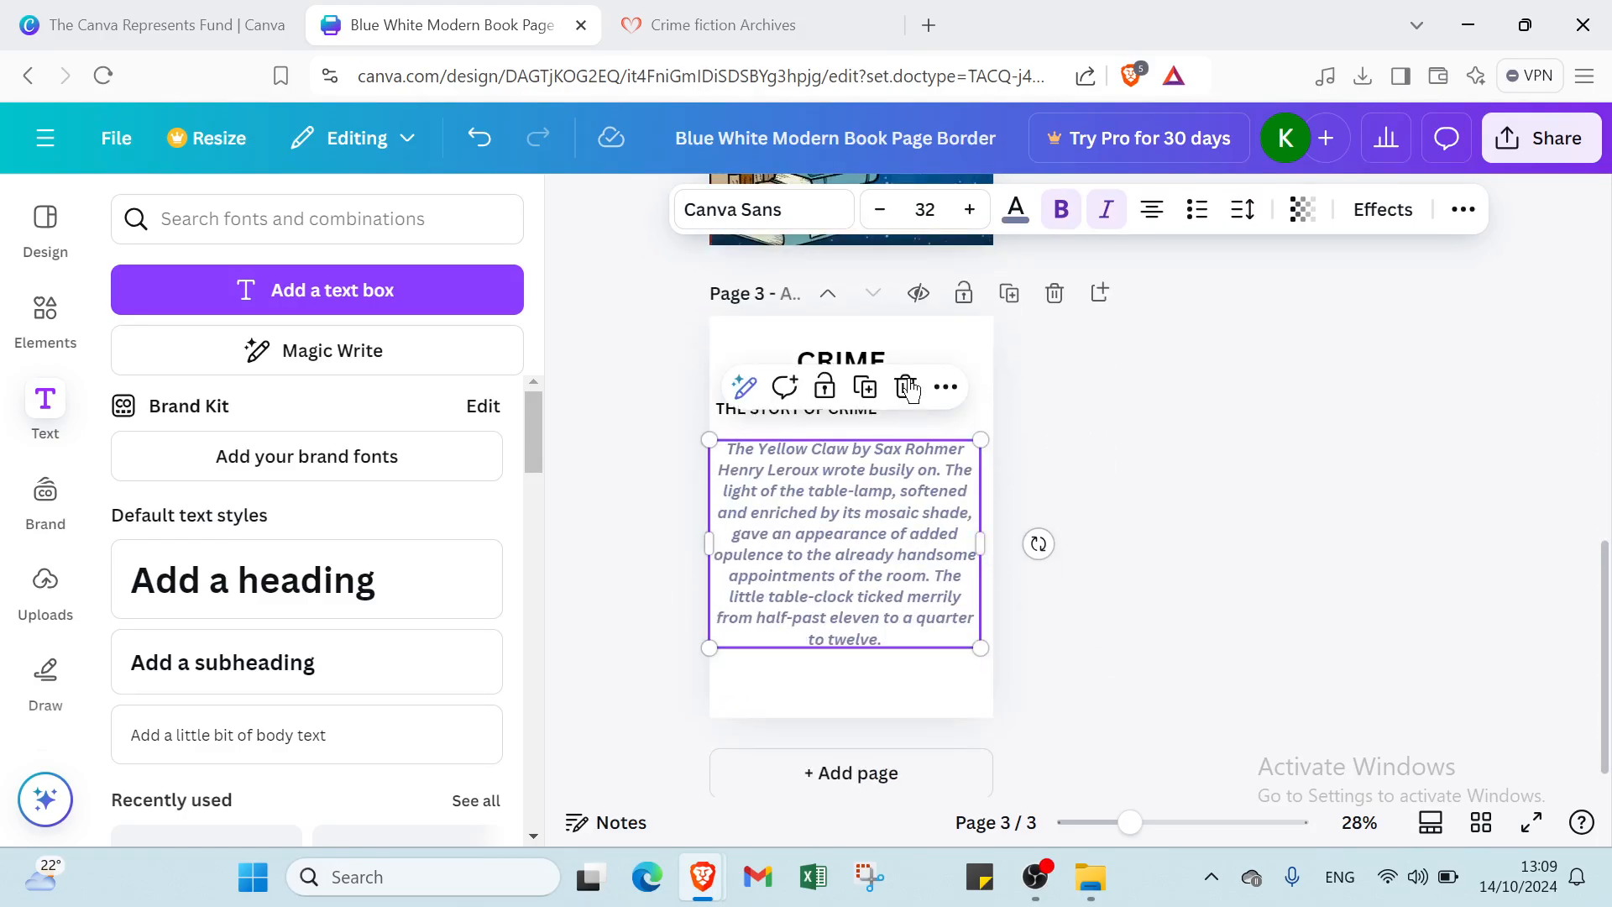
click(977, 358)
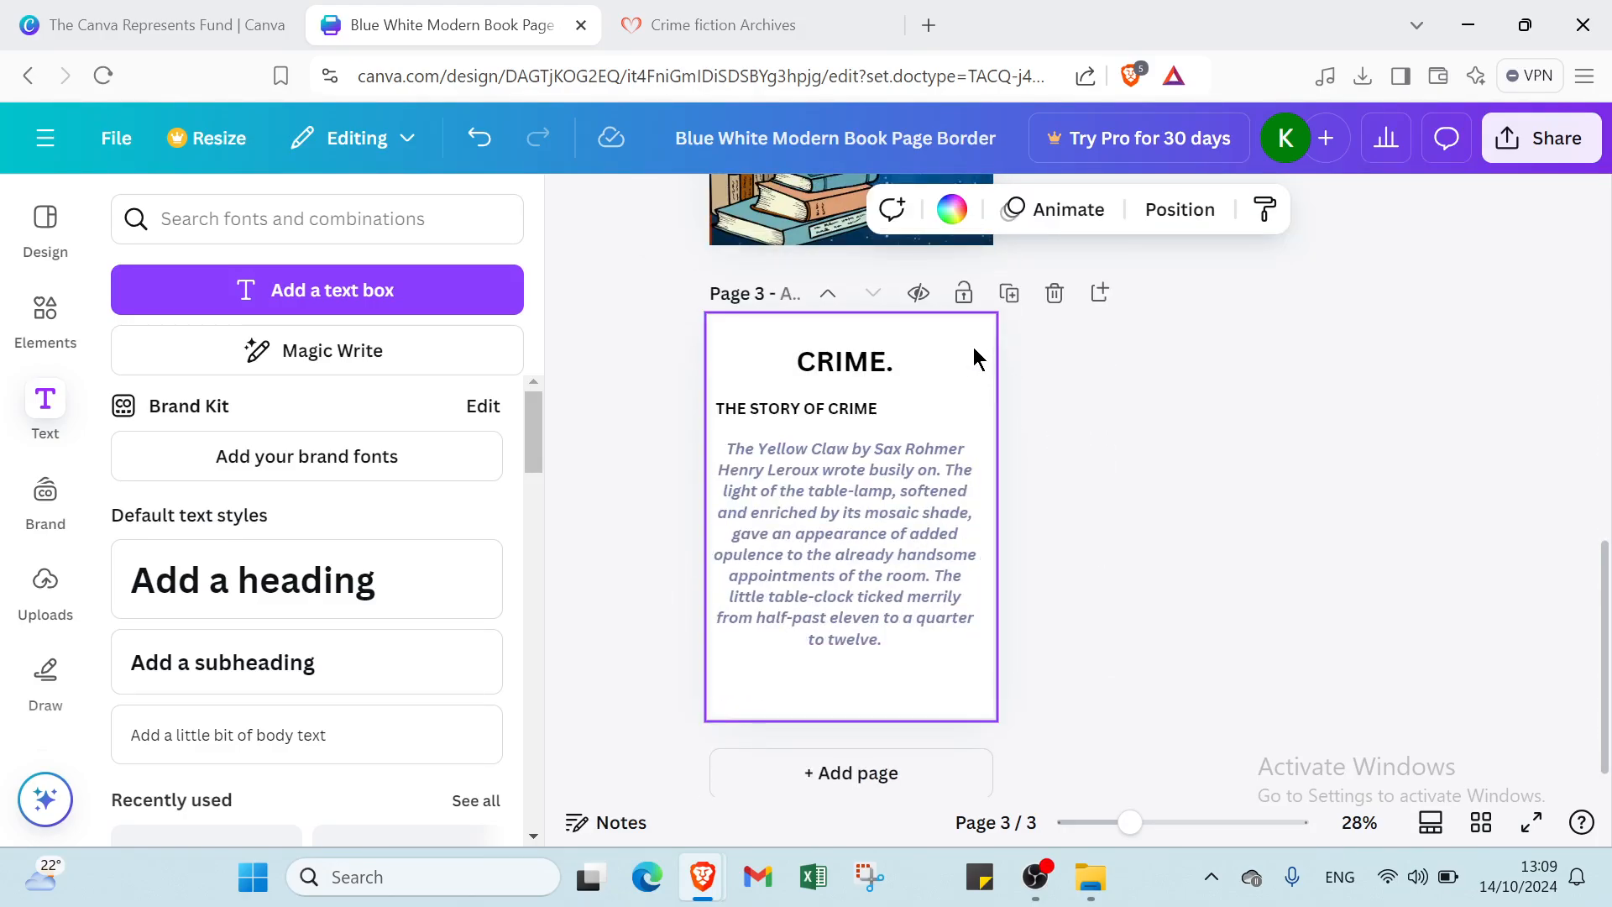
- Duplicate the CRIME page as page 4, add a blank page 5, and bring up the Share options
click(1009, 293)
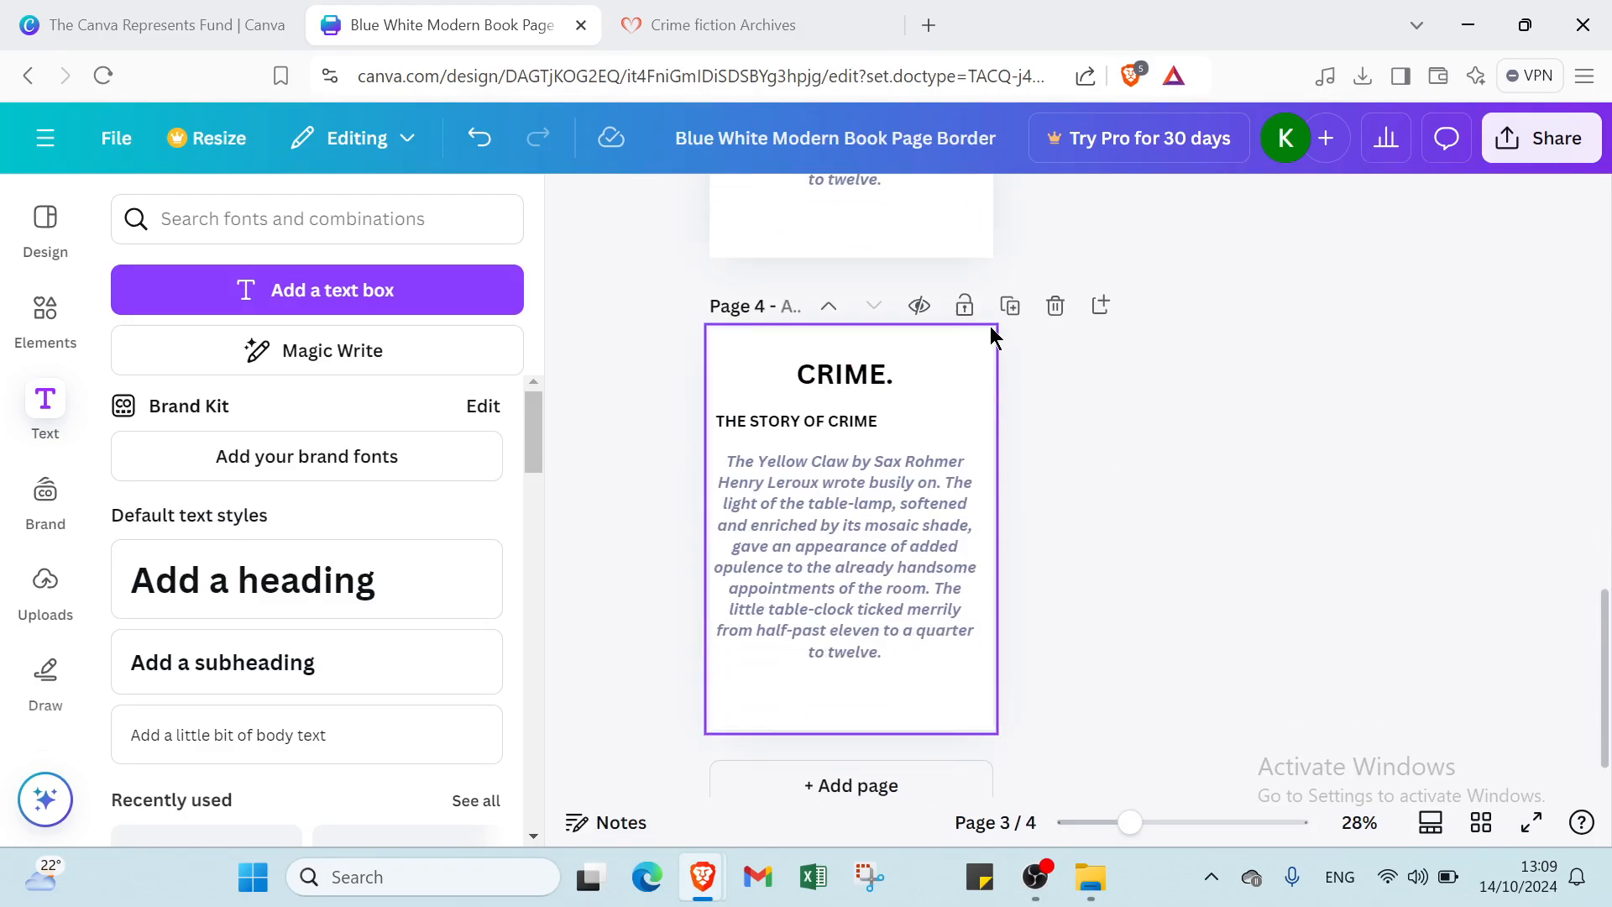
click(895, 780)
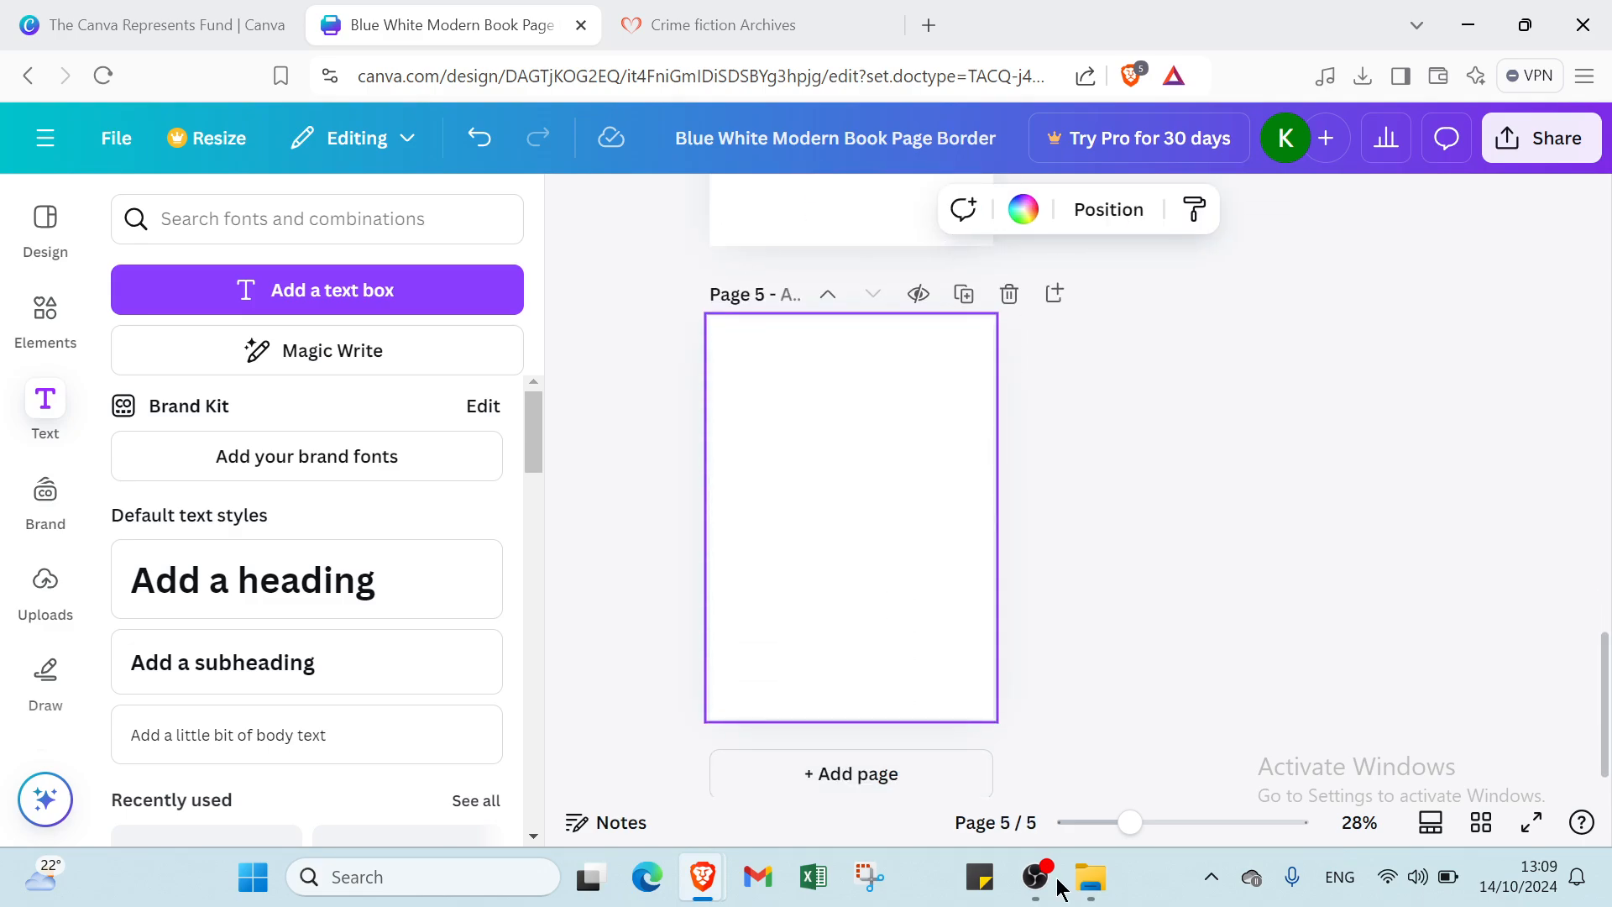
click(1540, 138)
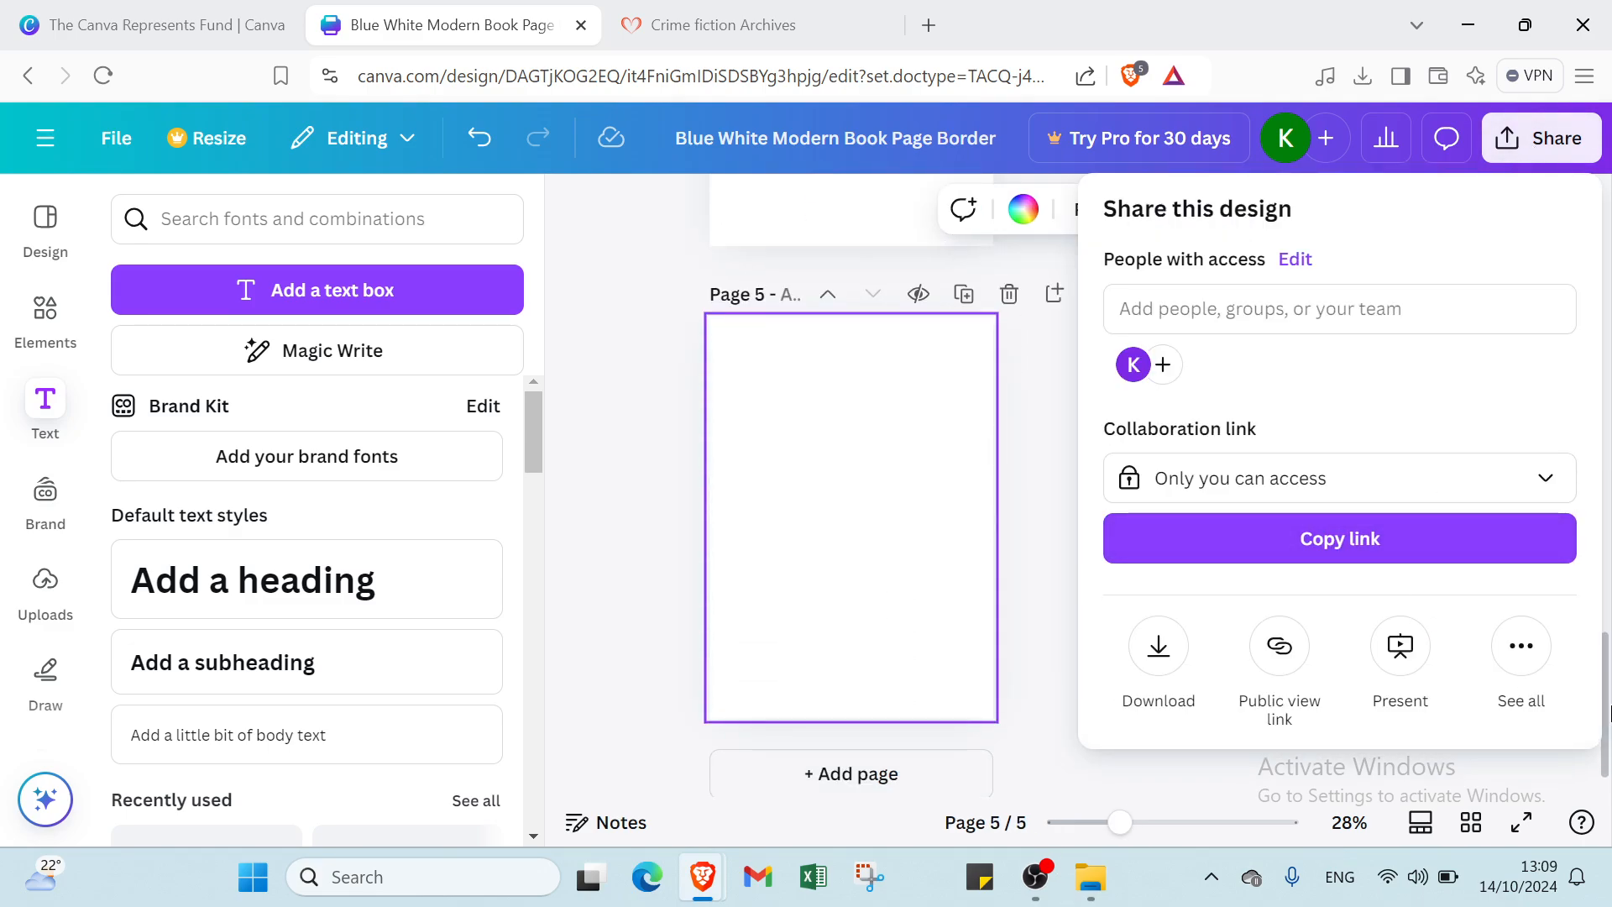
- Save all 5 pages to Simplebooklet Flip and view the result in Simplebooklet
click(1522, 645)
scroll(1377, 535, down, 5)
scroll(1377, 537, down, 8)
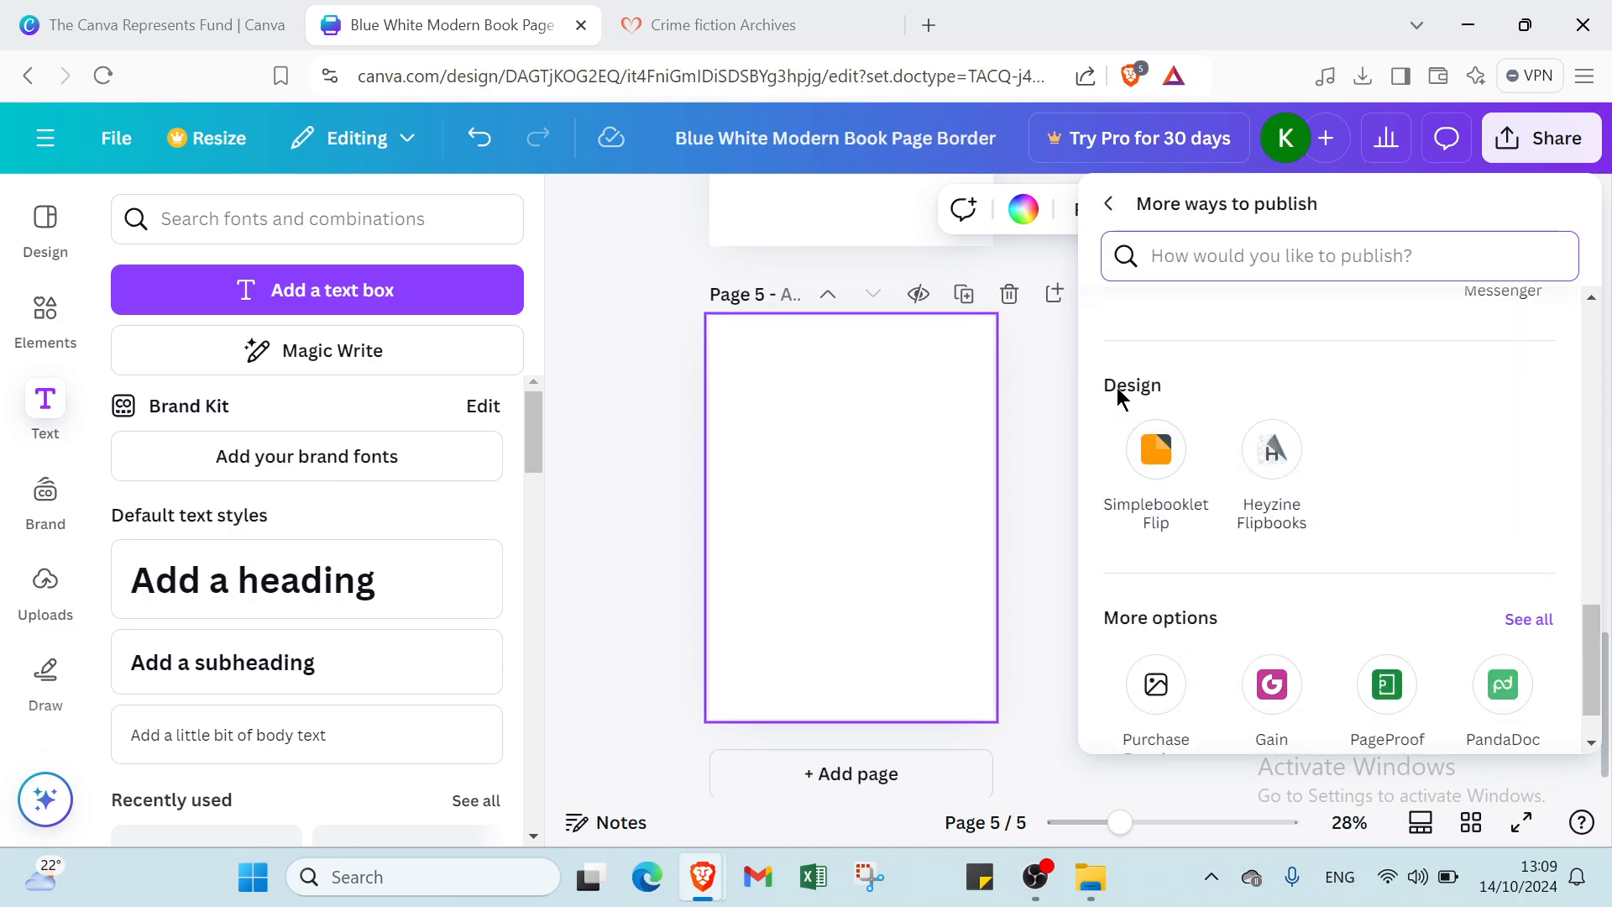
click(1164, 471)
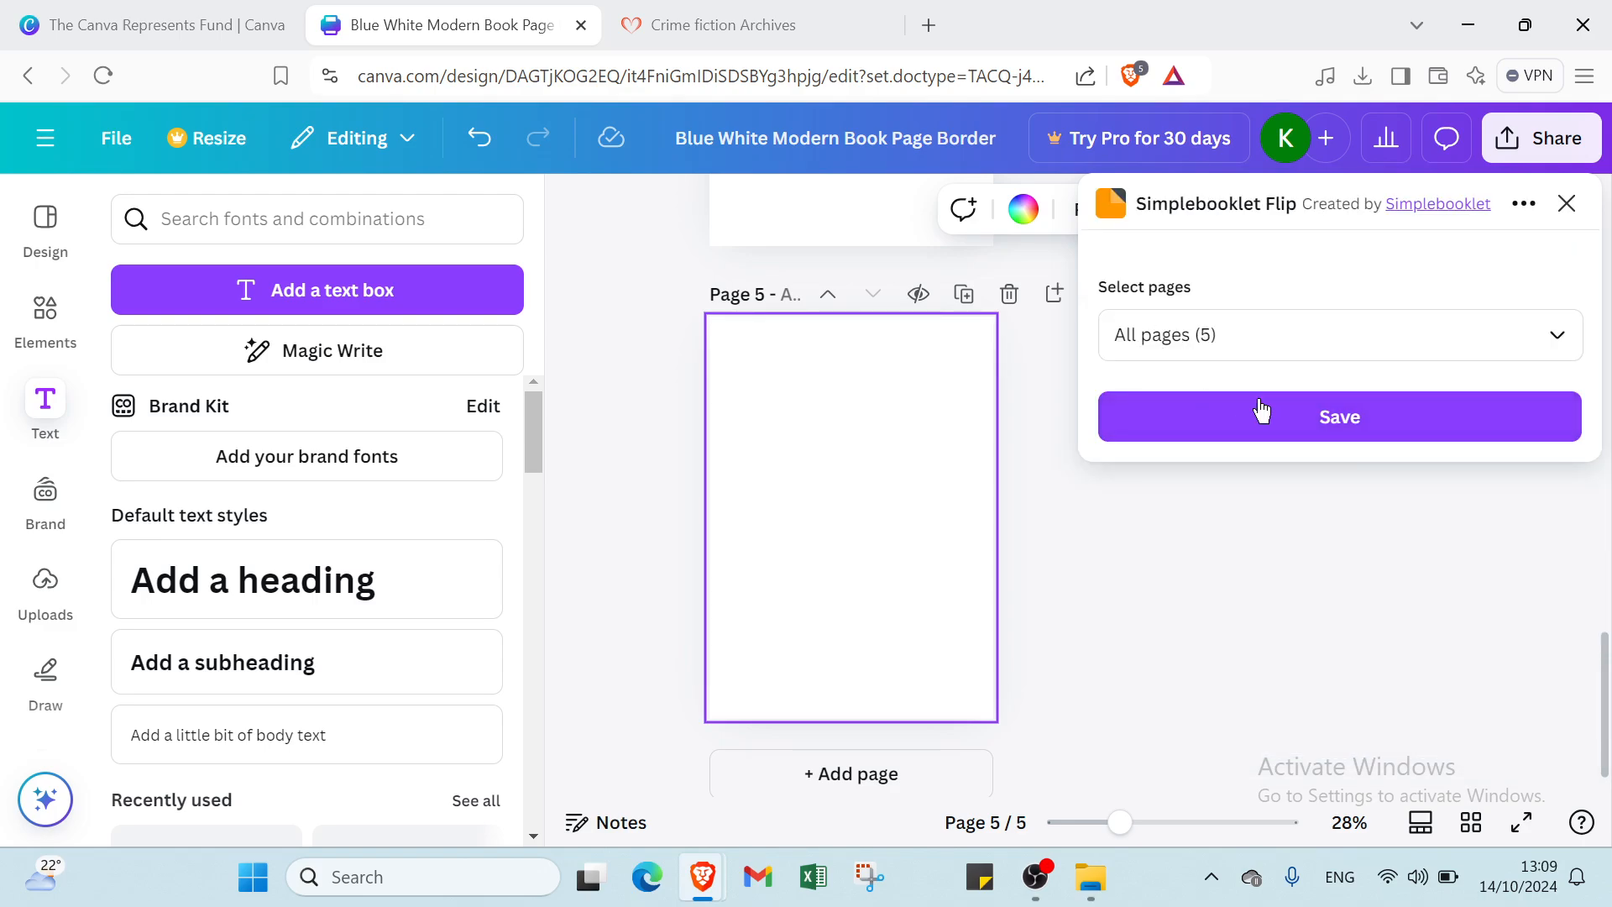
click(1297, 426)
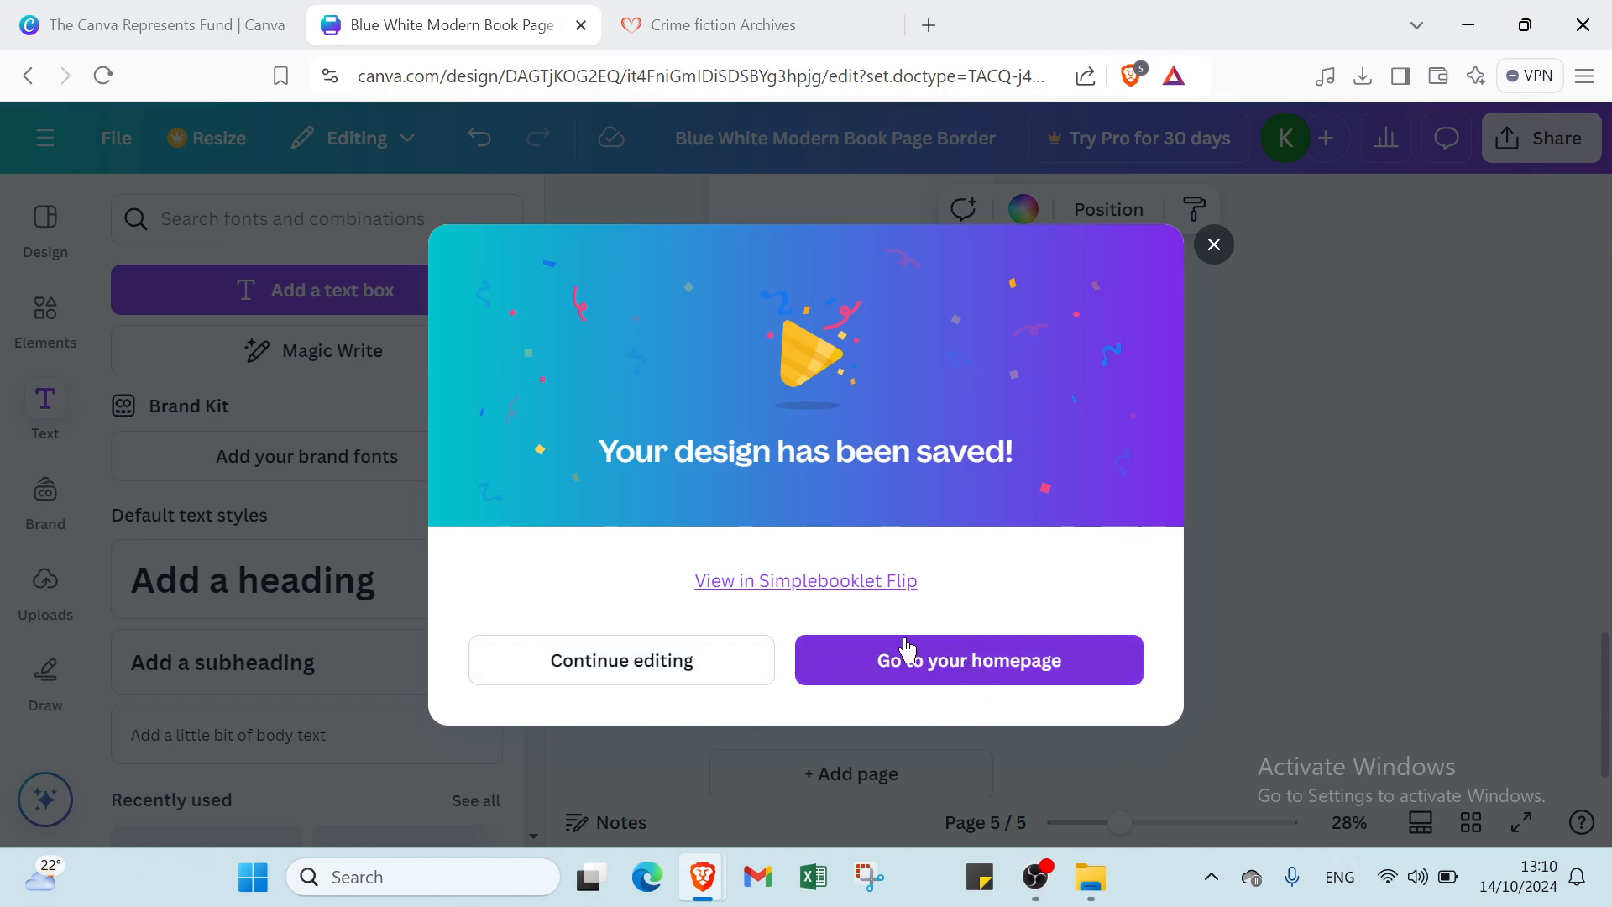
click(782, 582)
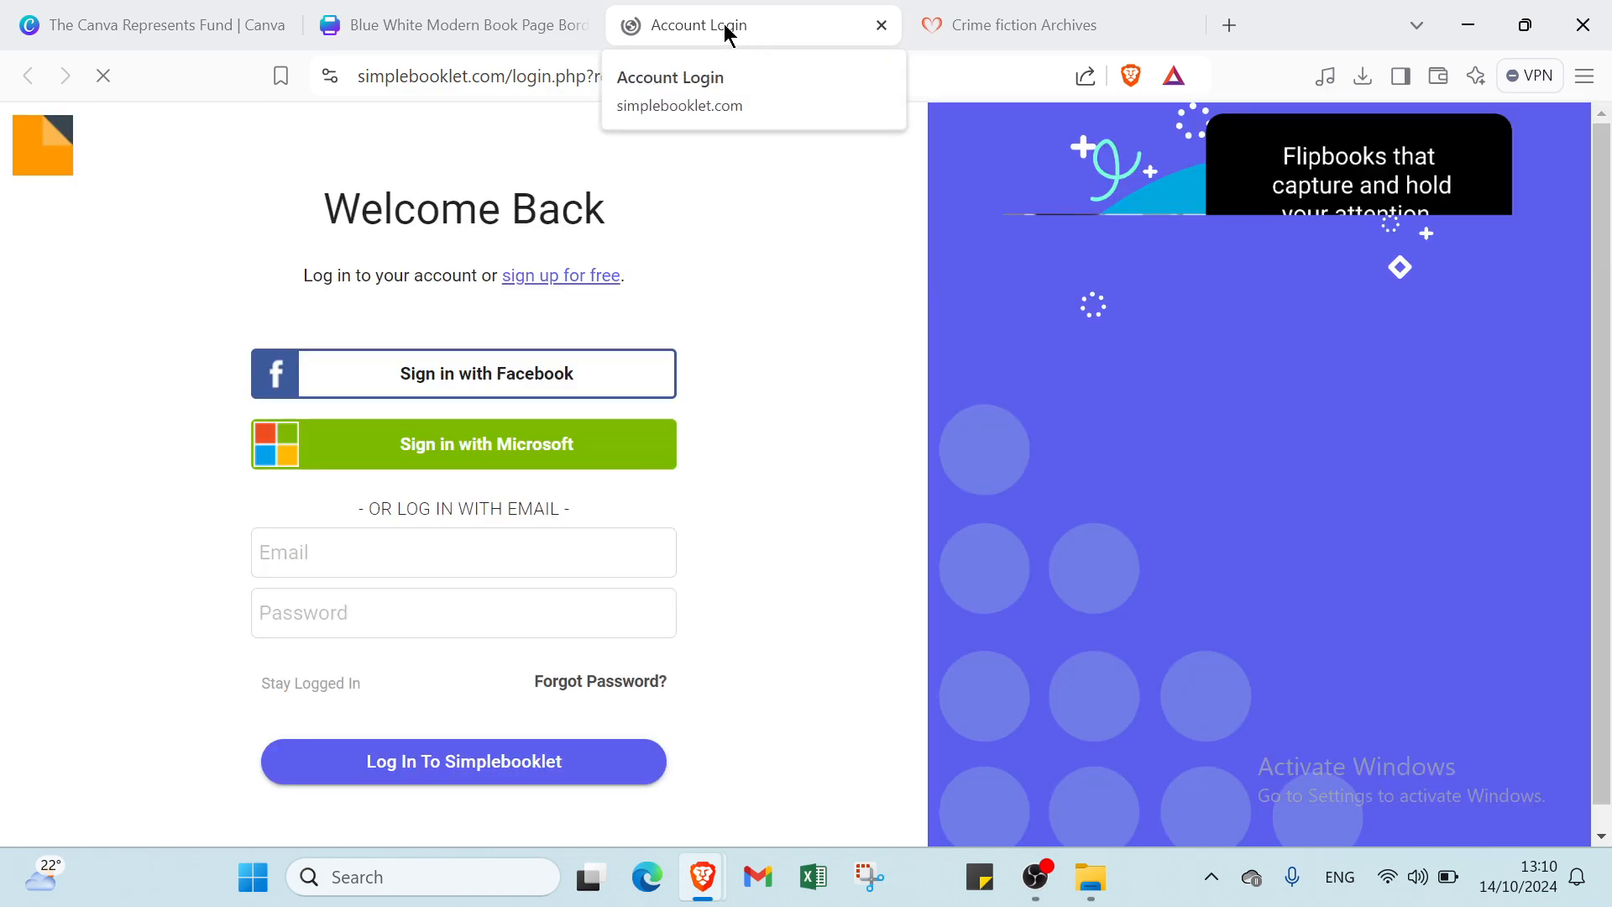
- Log in to Simplebooklet with the saved account e-mail and the account password
click(490, 579)
click(760, 516)
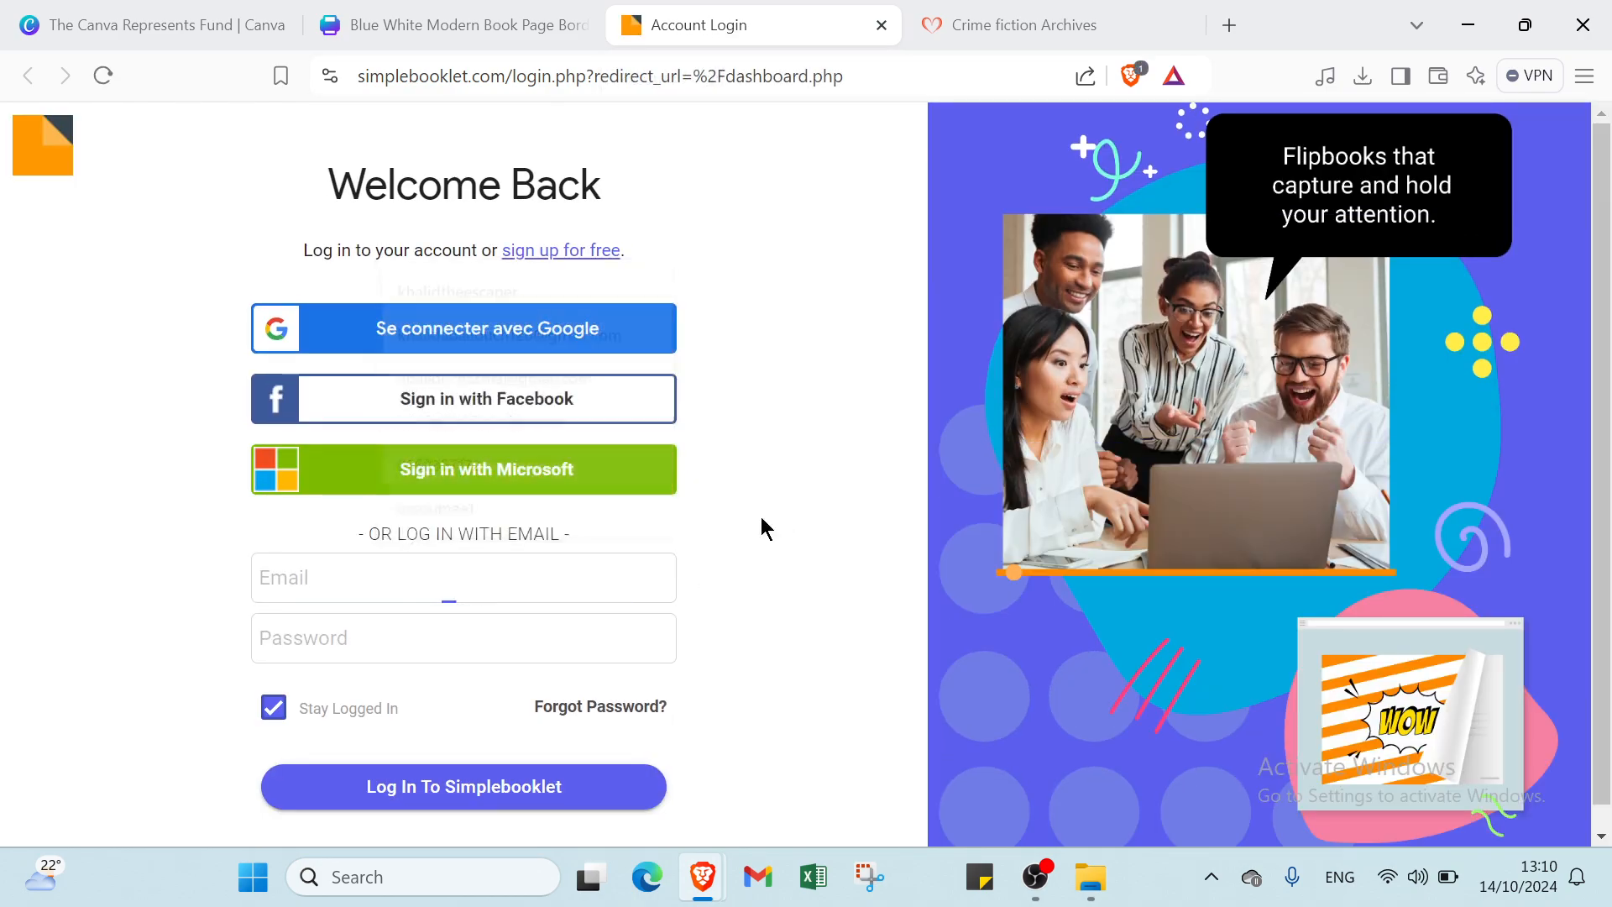
click(576, 577)
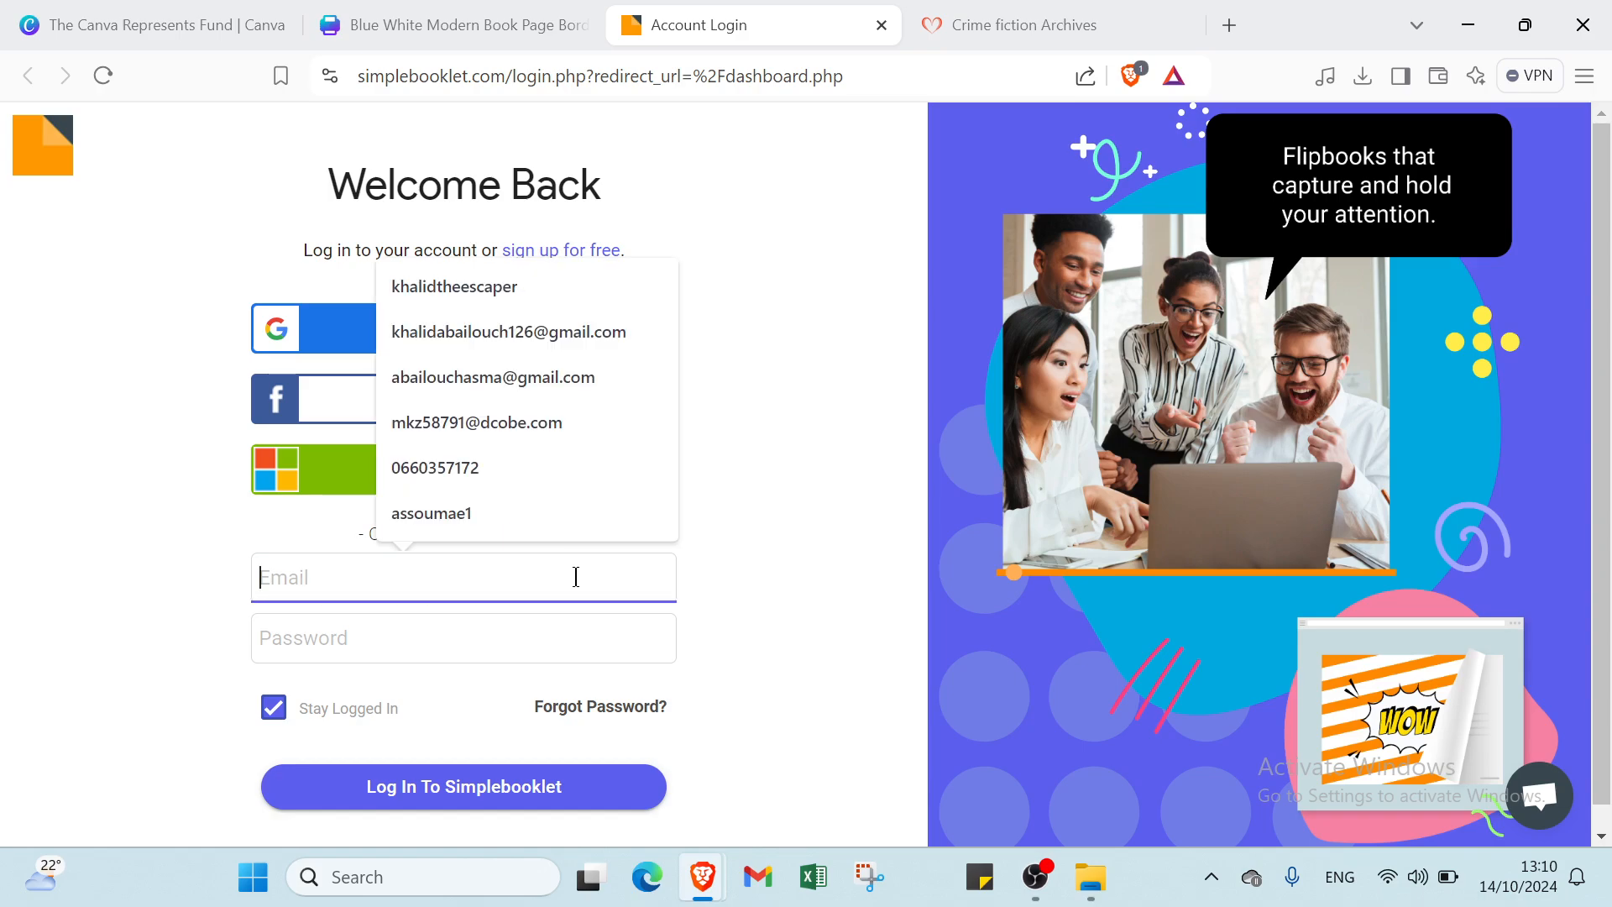
click(520, 331)
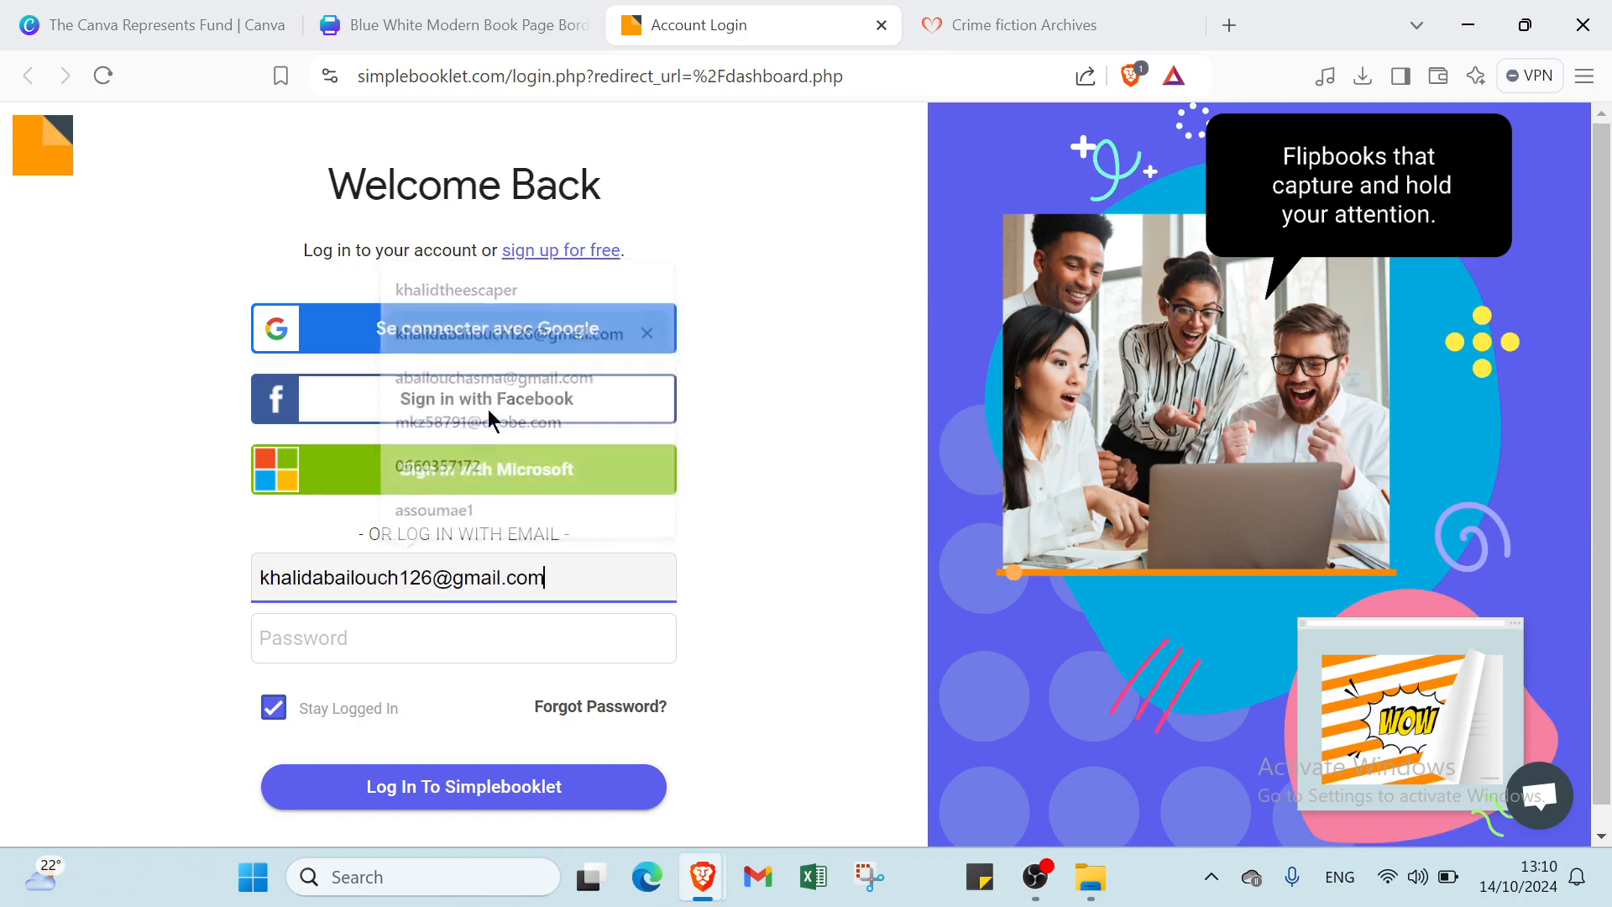
click(407, 631)
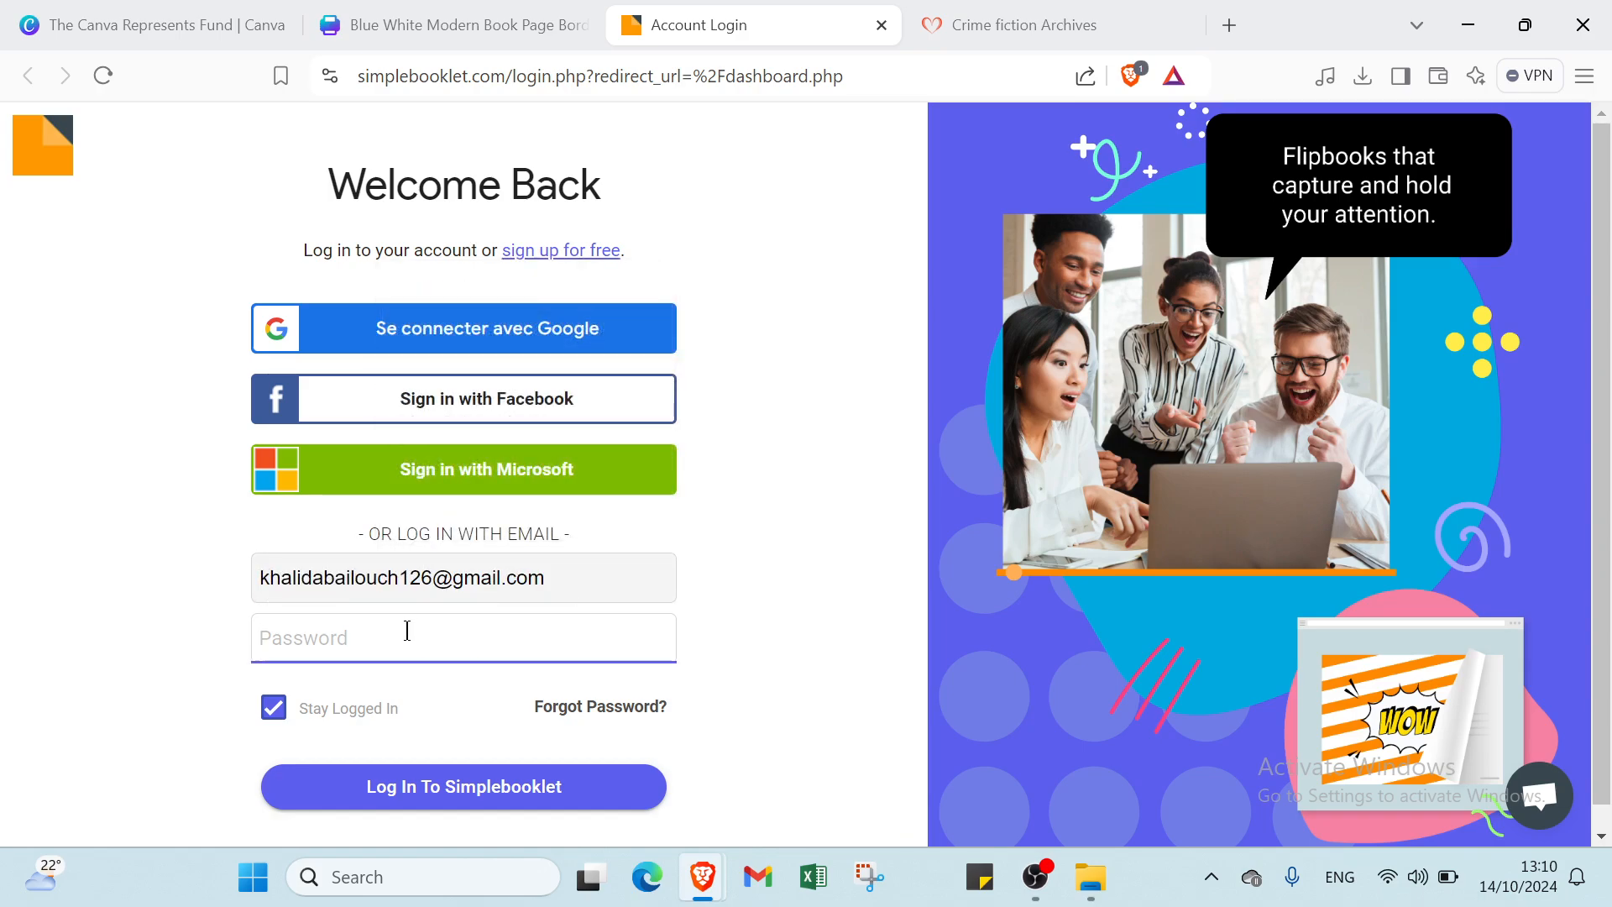
text(•)
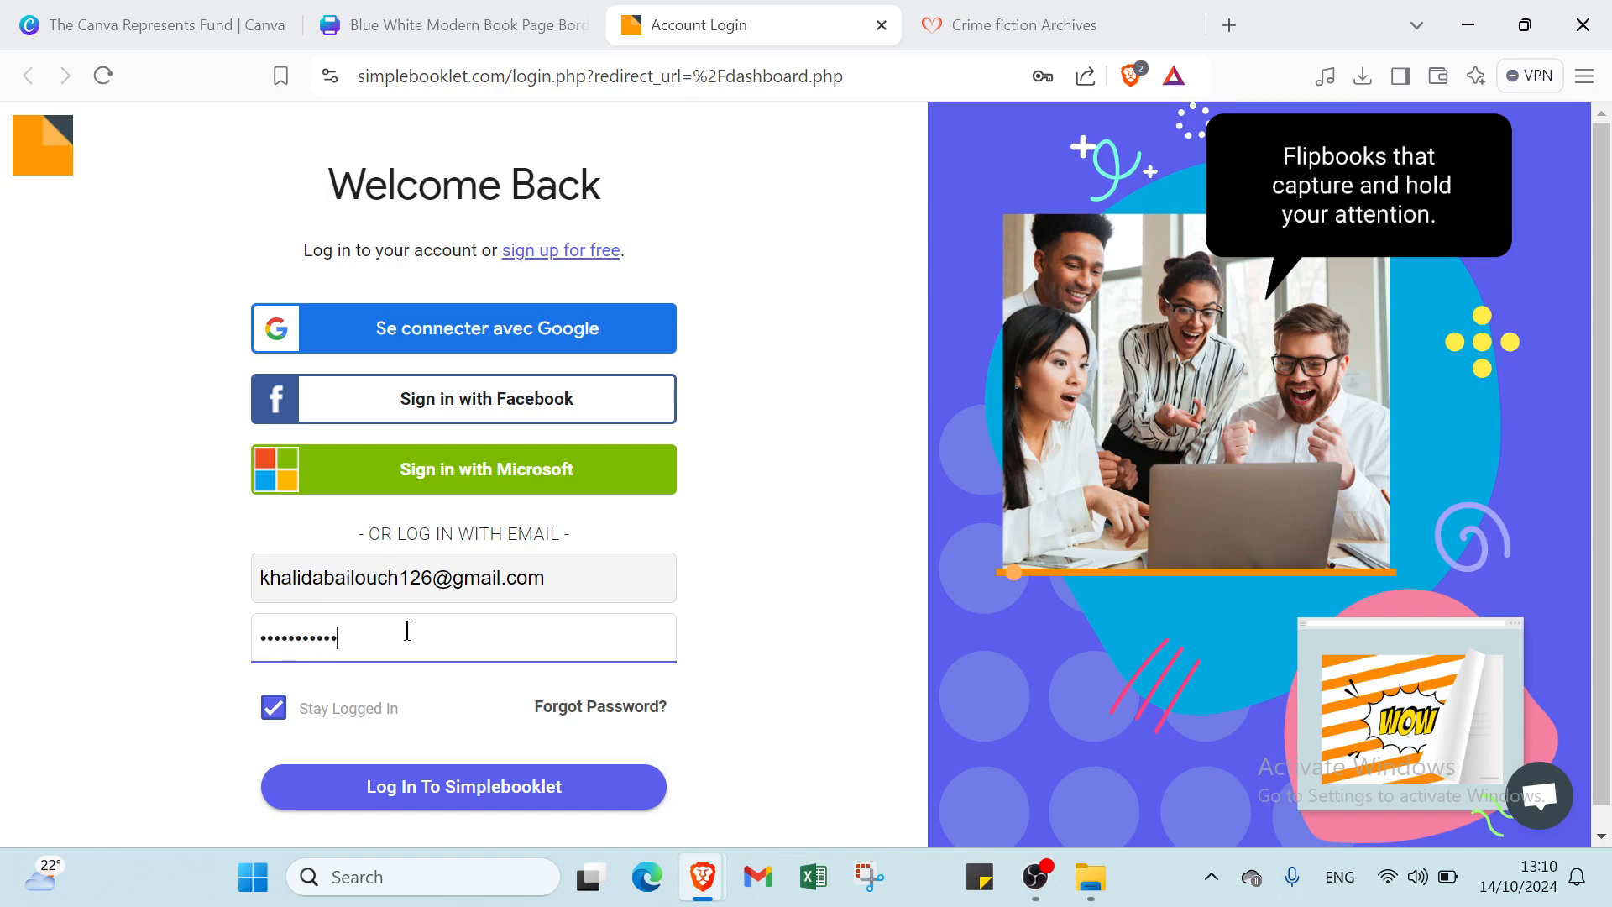
click(404, 801)
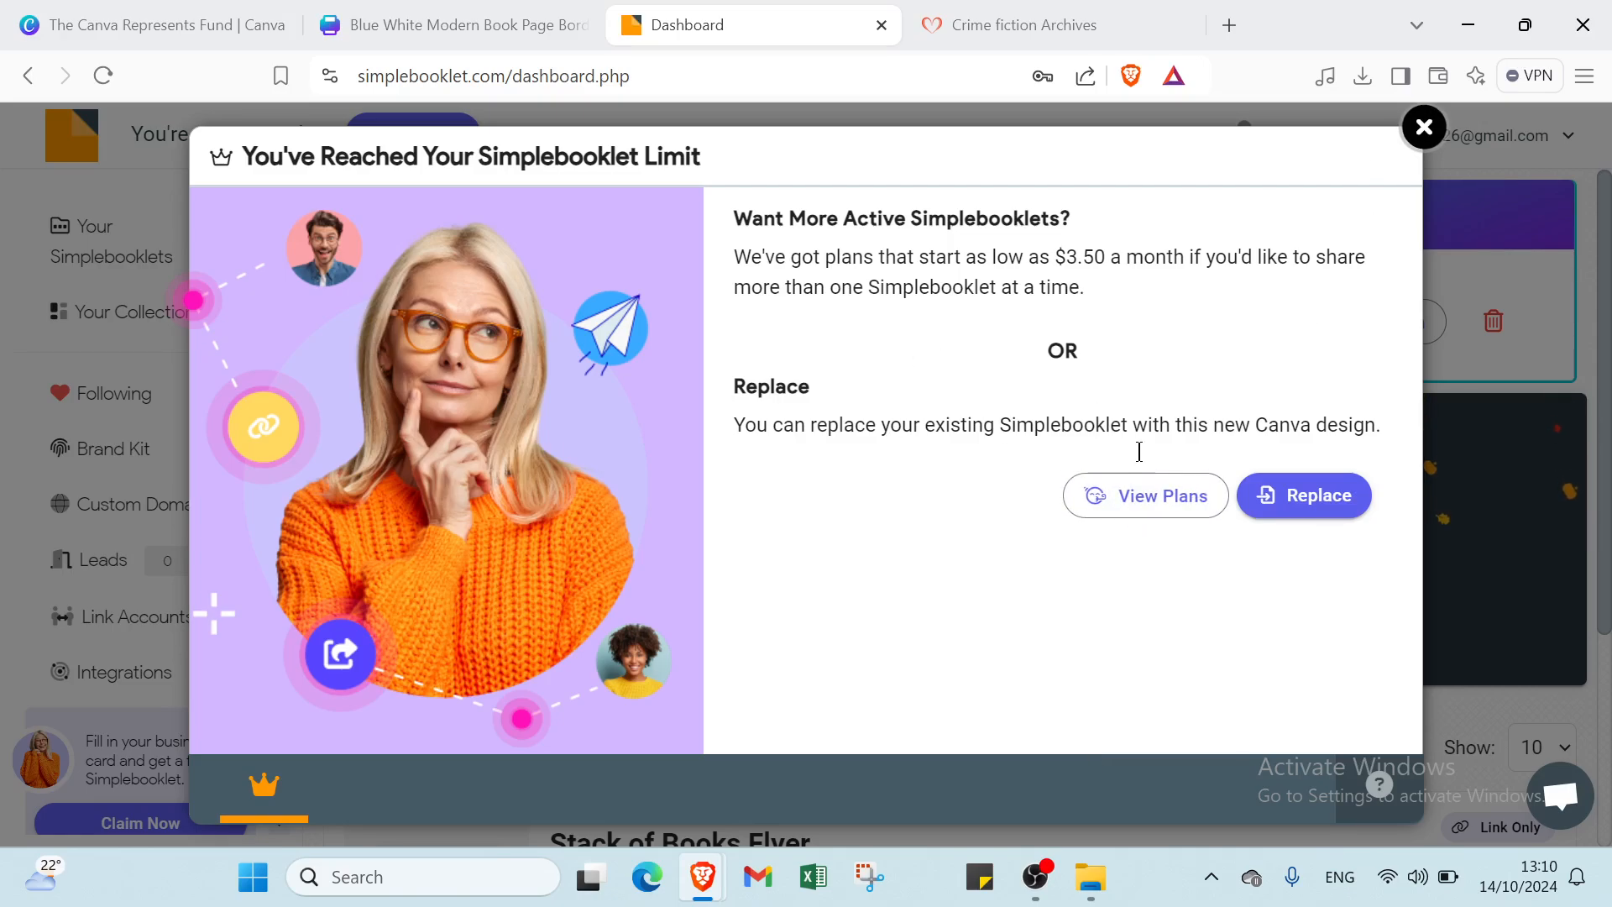
- Dismiss the booklet limit notice and convert the Canva design into a Page Curl flipbook
click(1424, 128)
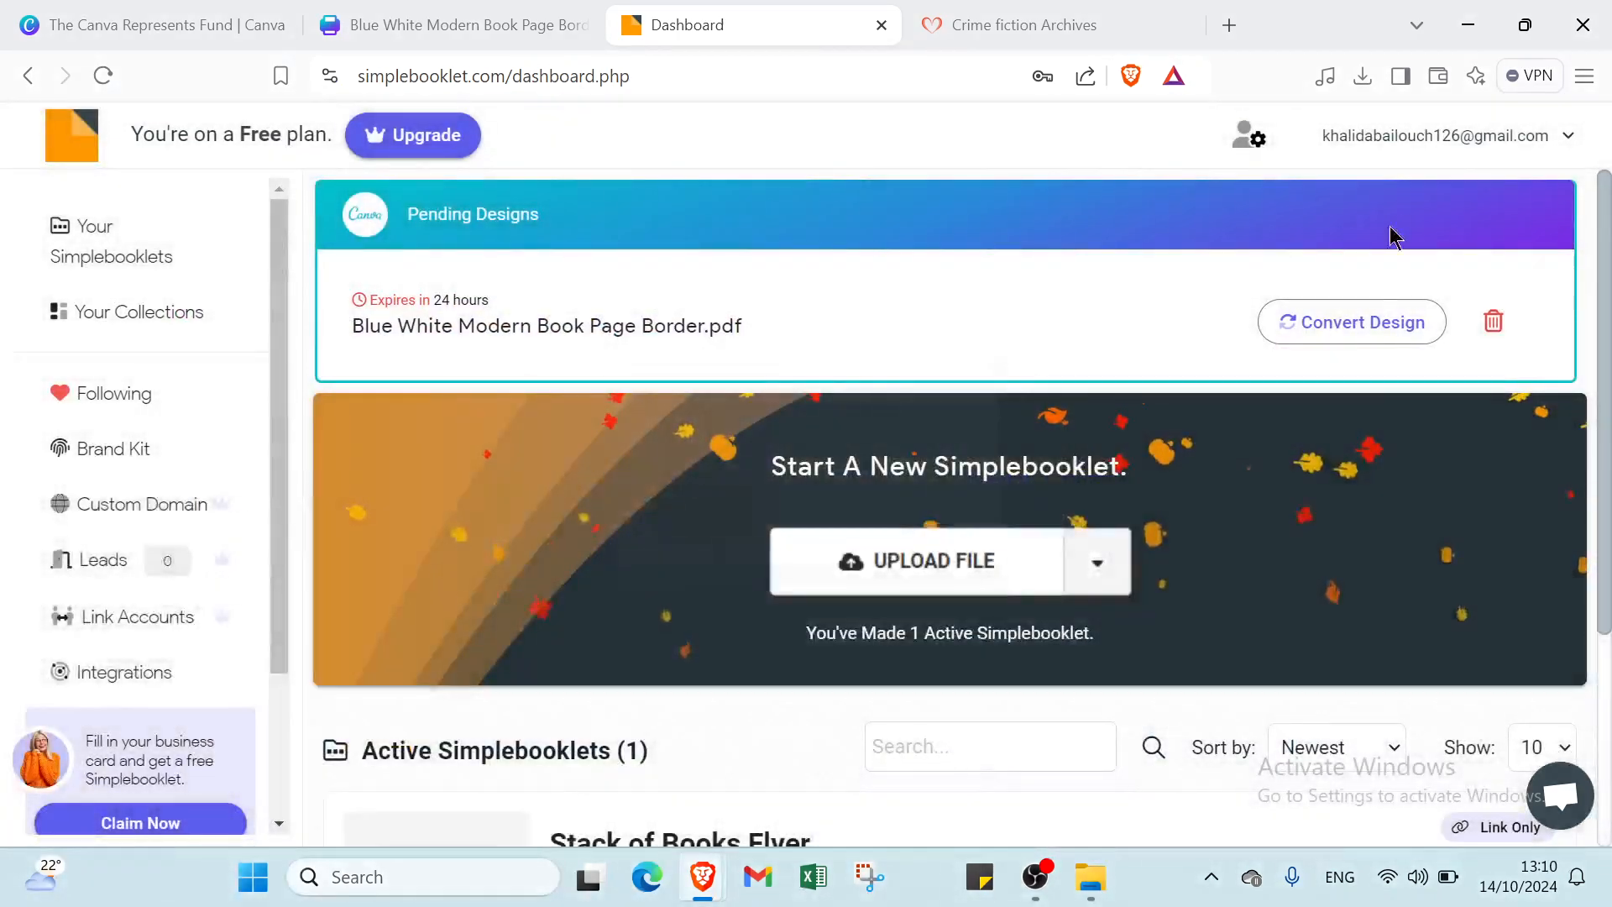
scroll(1106, 567, down, 3)
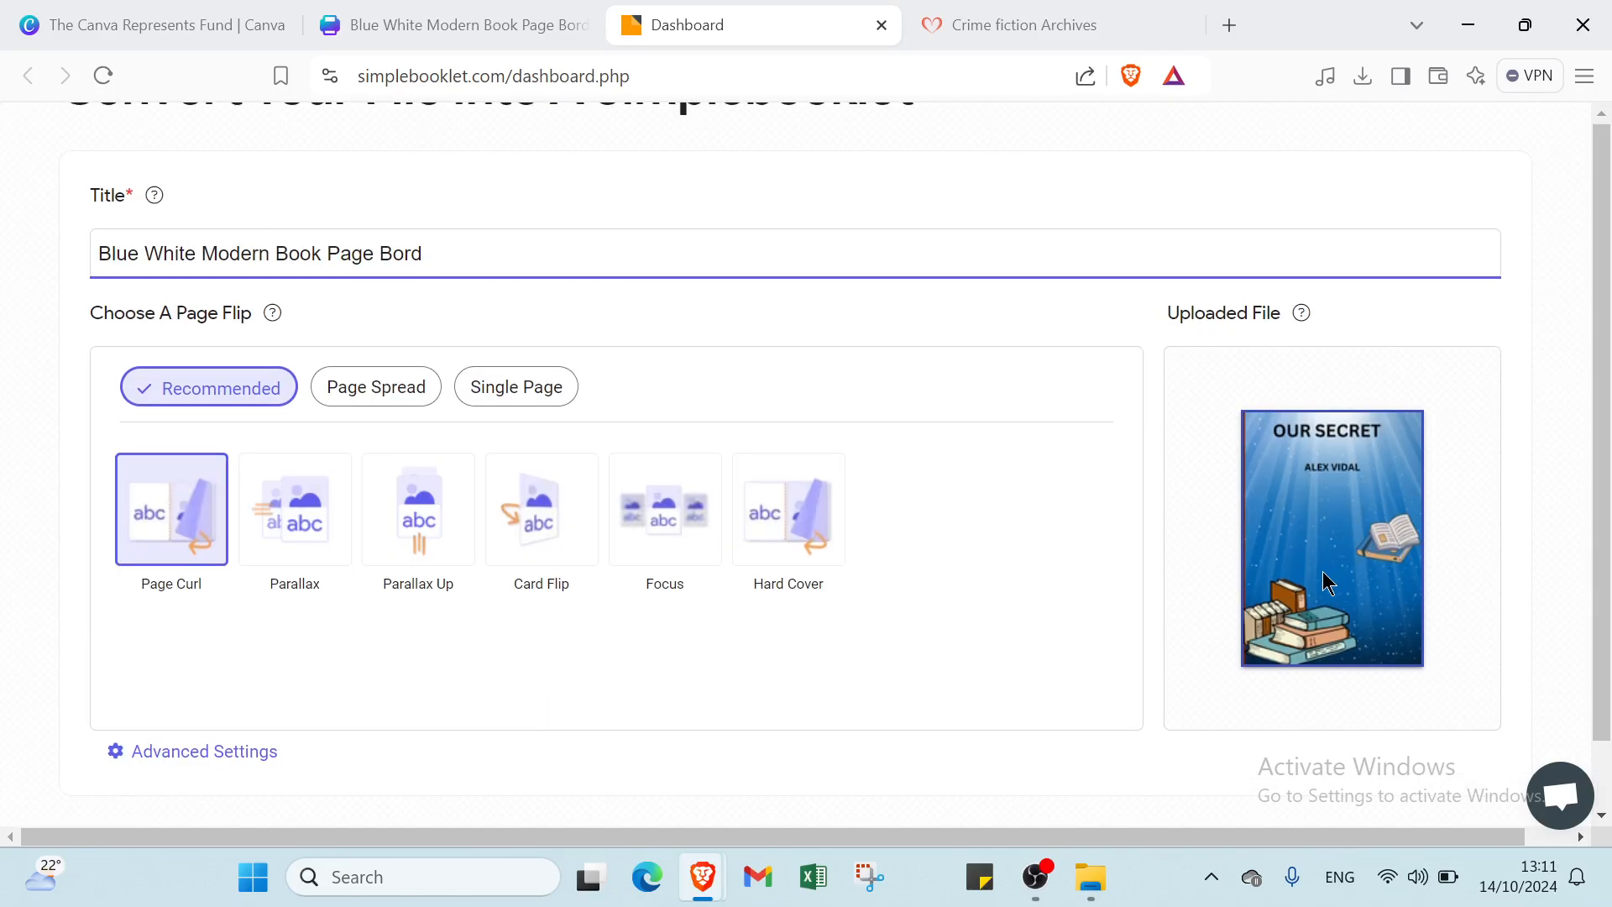
scroll(1324, 574, down, 1)
click(1478, 799)
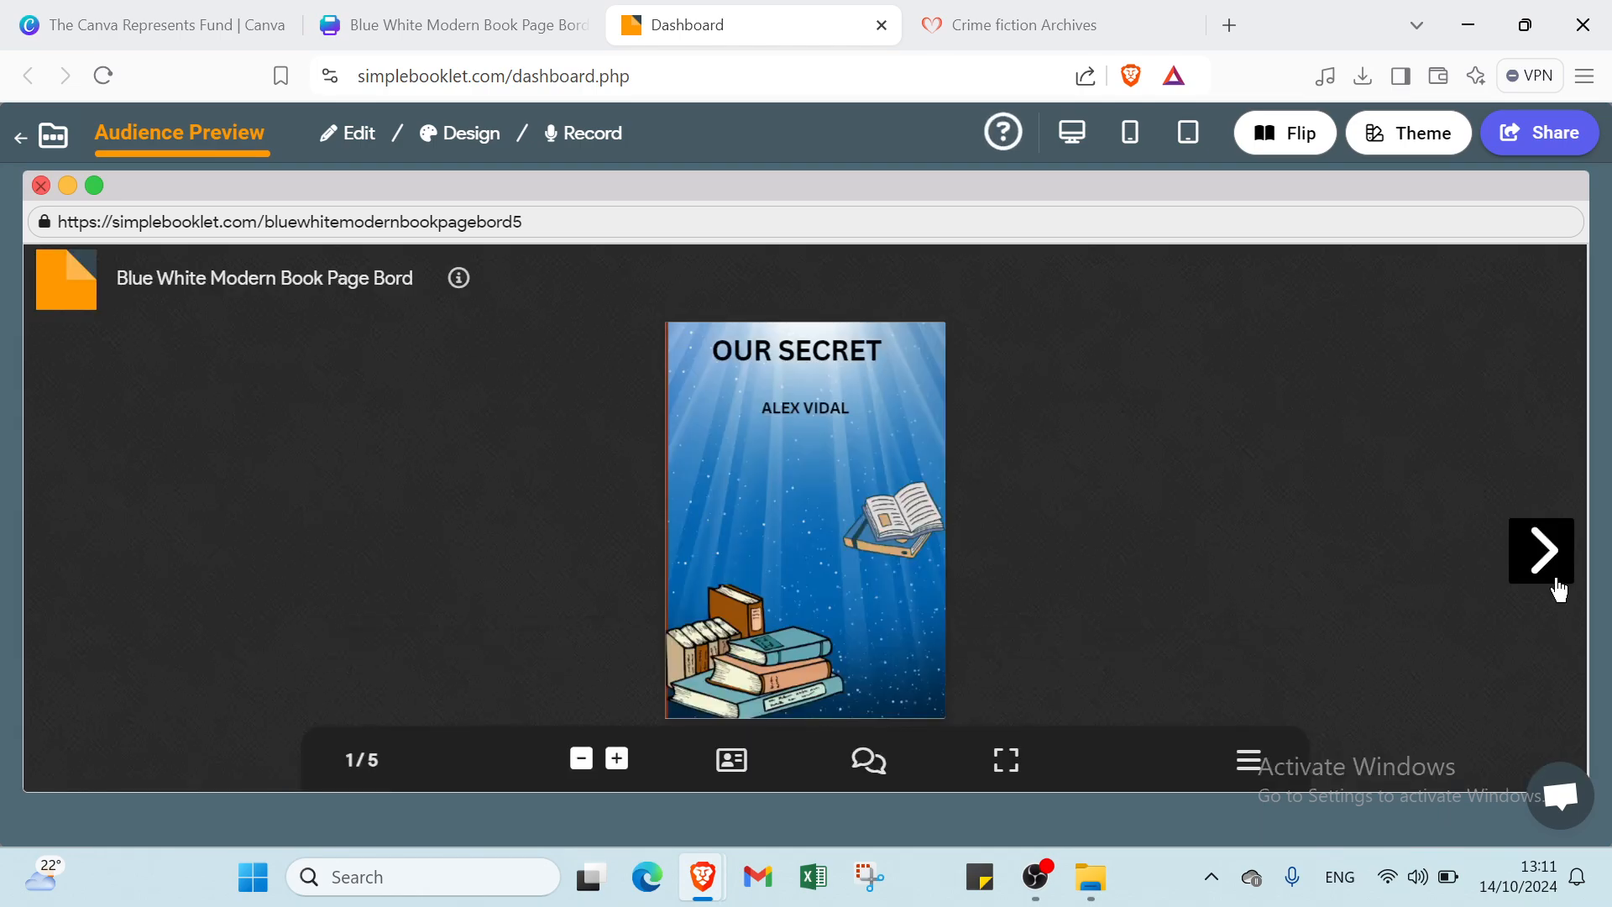
- Flip the preview from the OUR SECRET cover to page 5 of 5, then close it
click(1552, 579)
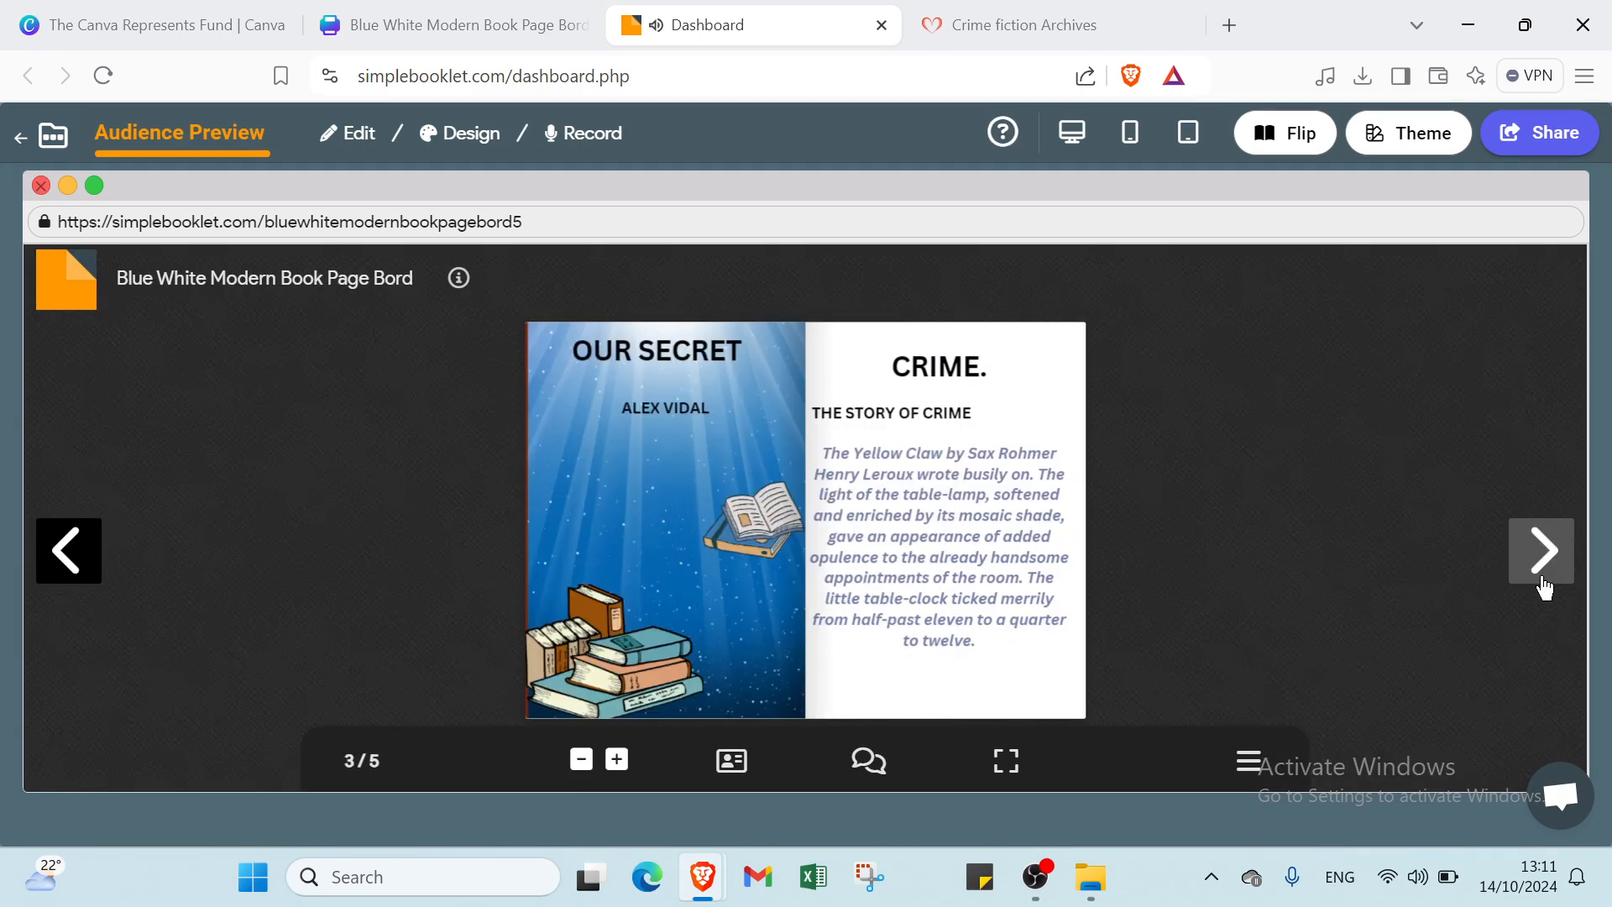
click(1545, 579)
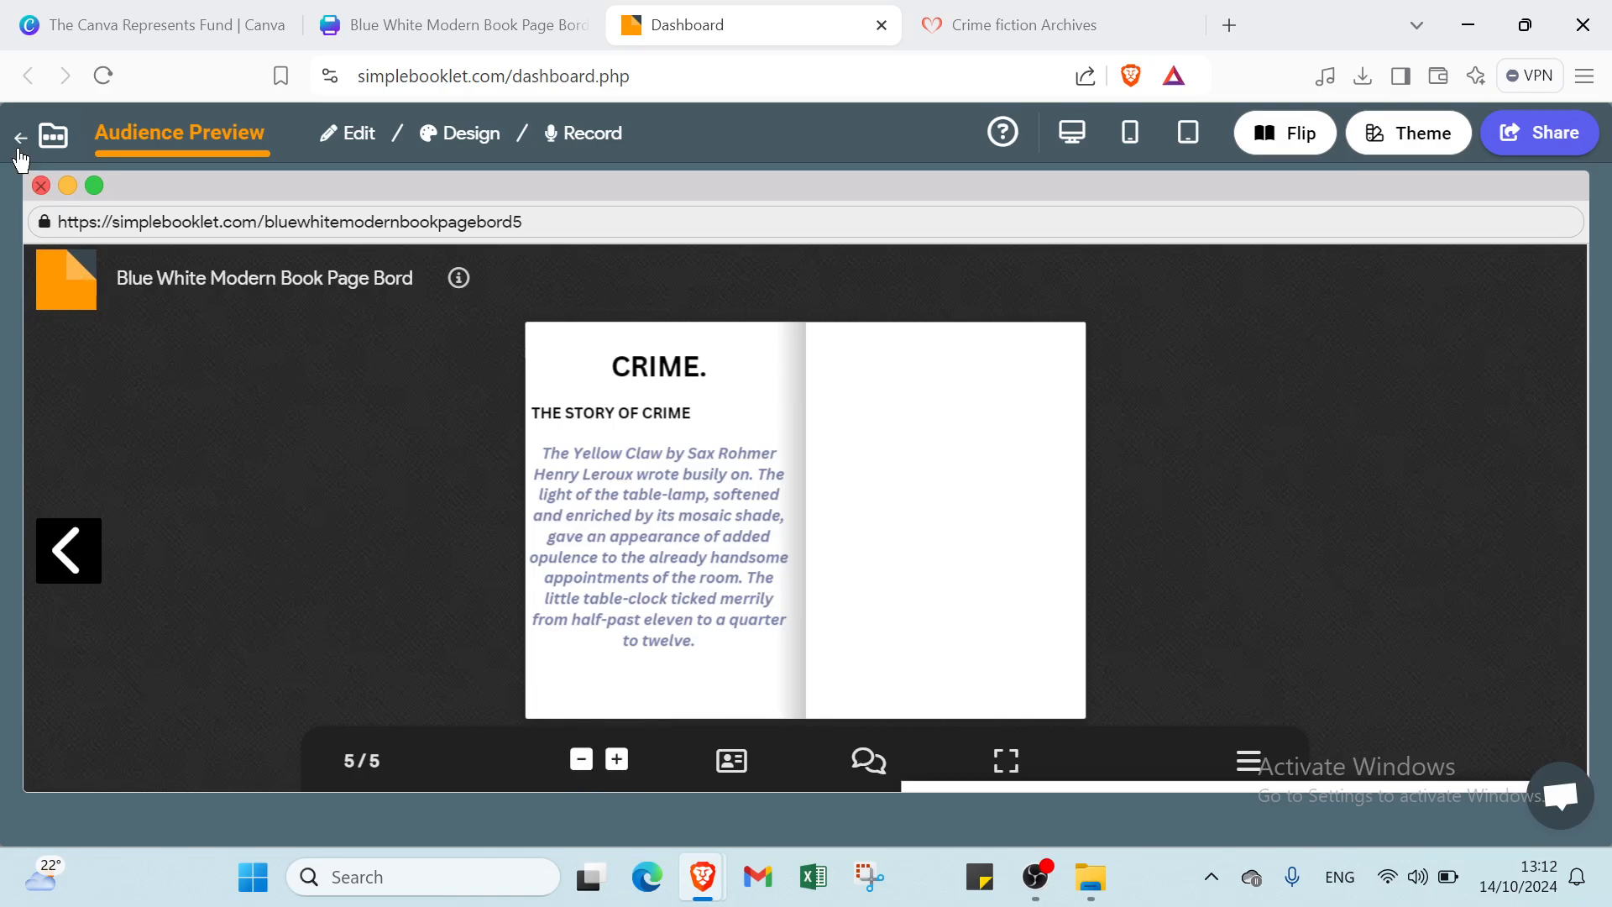
click(41, 186)
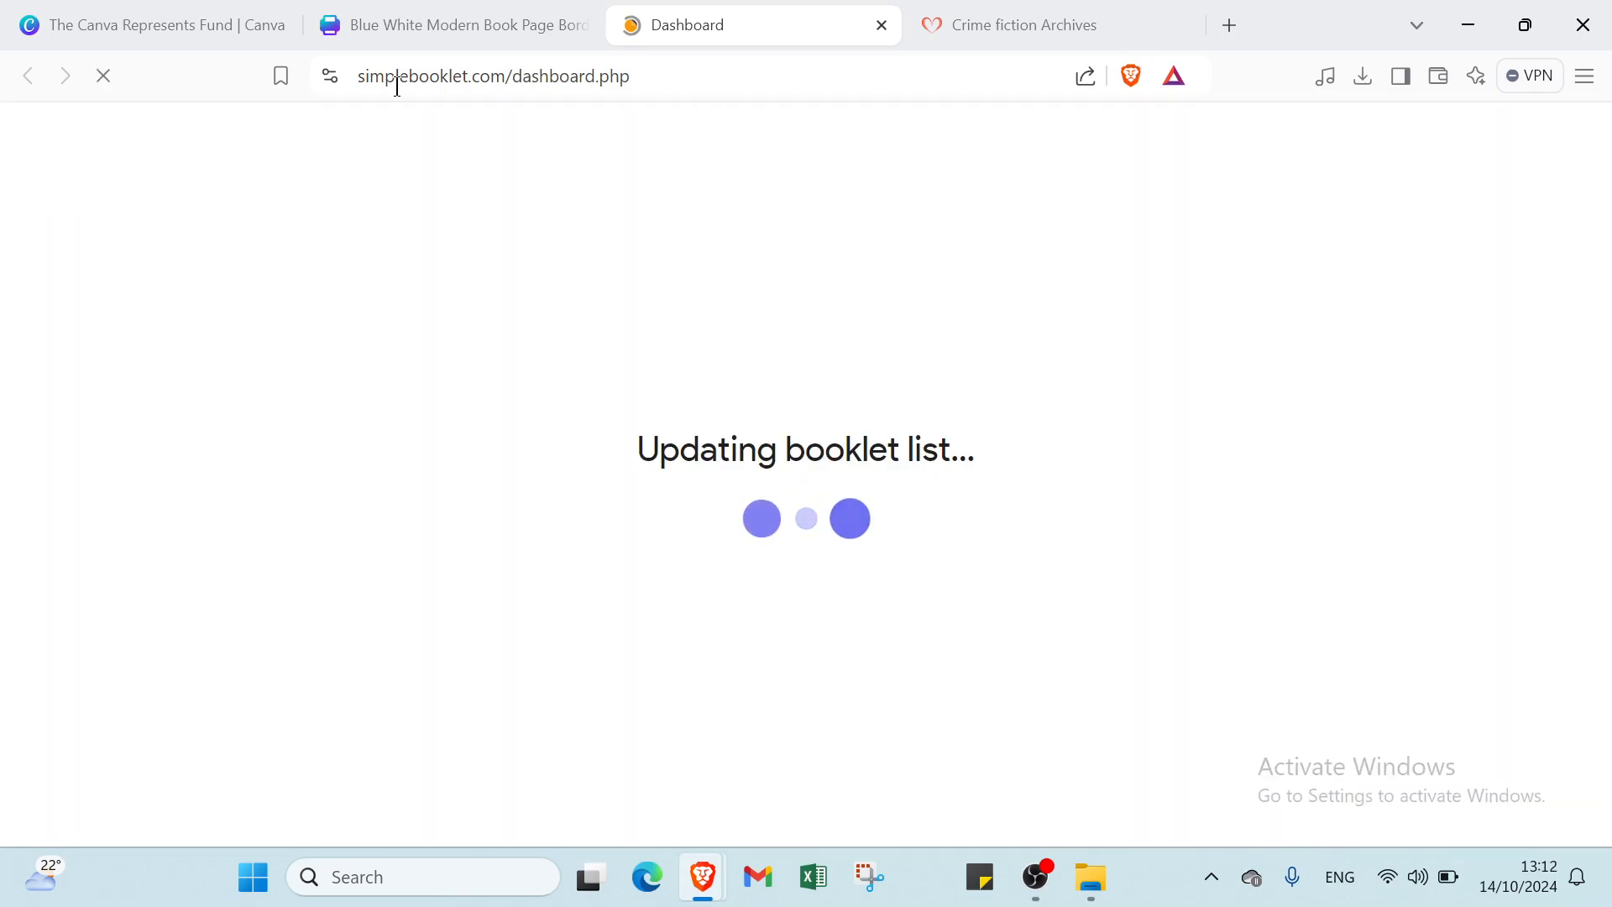
- Return the browser to the Canva Represents Fund page
click(469, 21)
click(1036, 876)
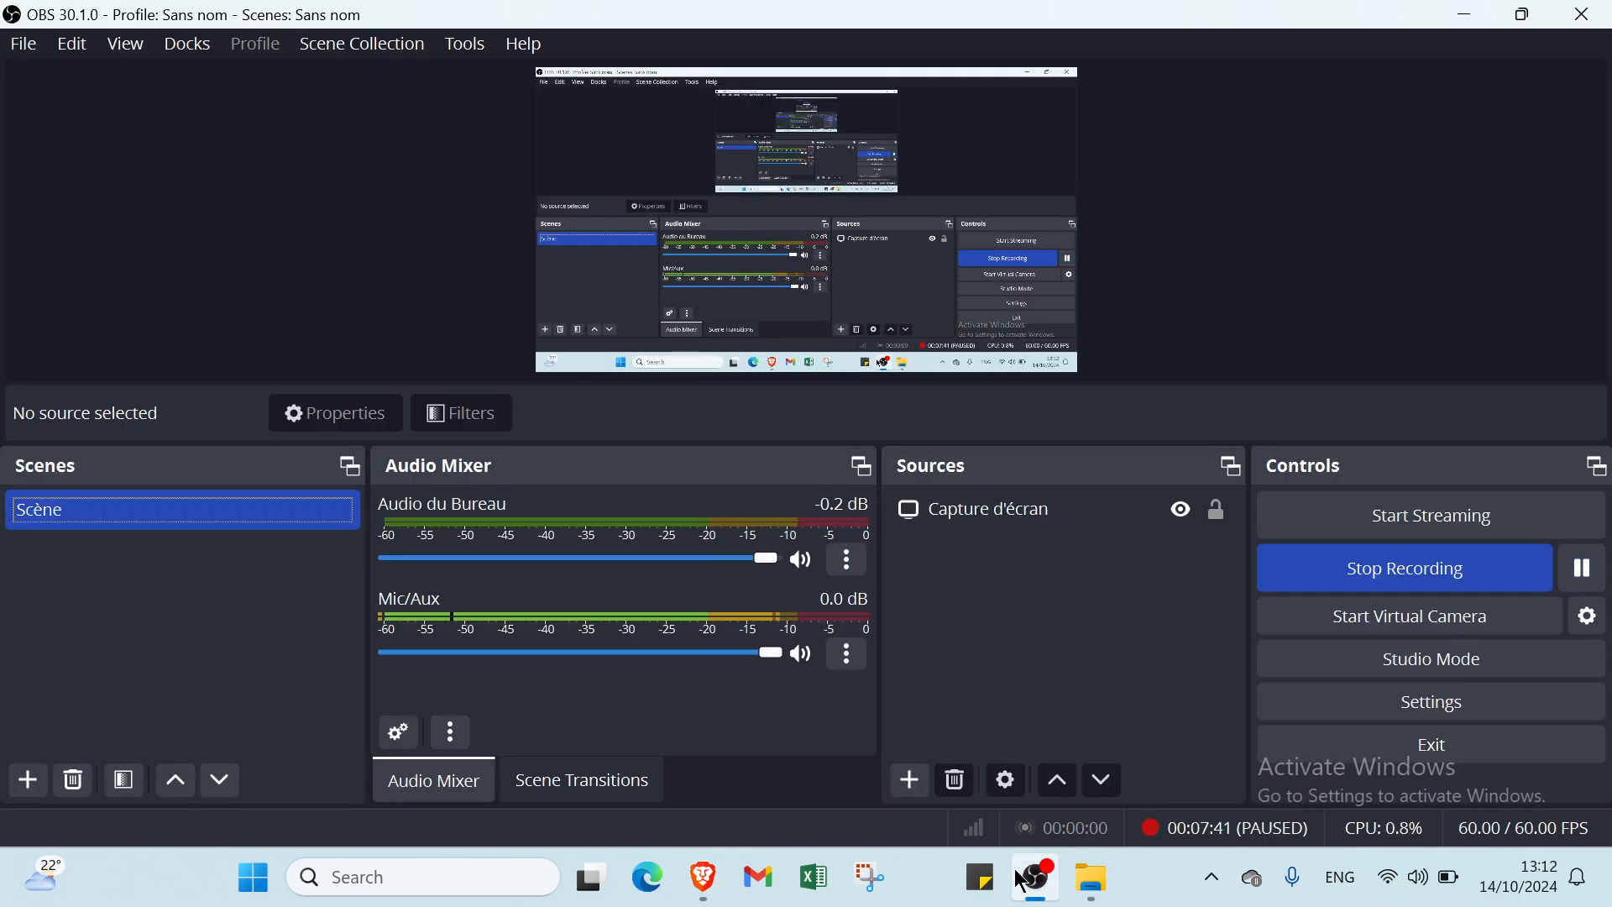
click(1470, 17)
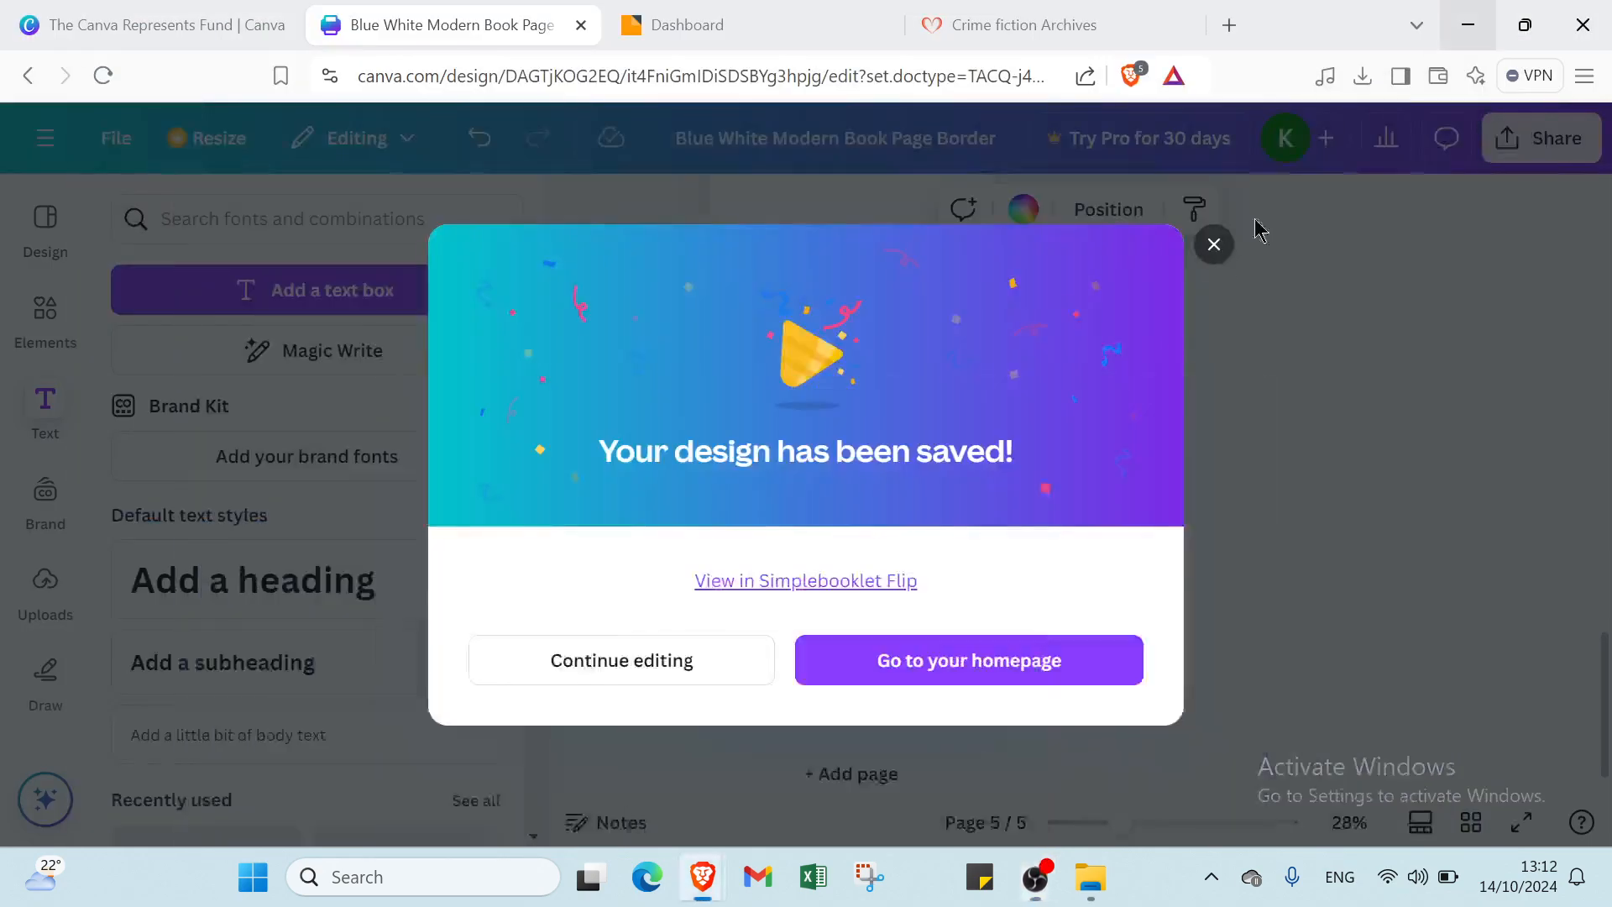
click(235, 26)
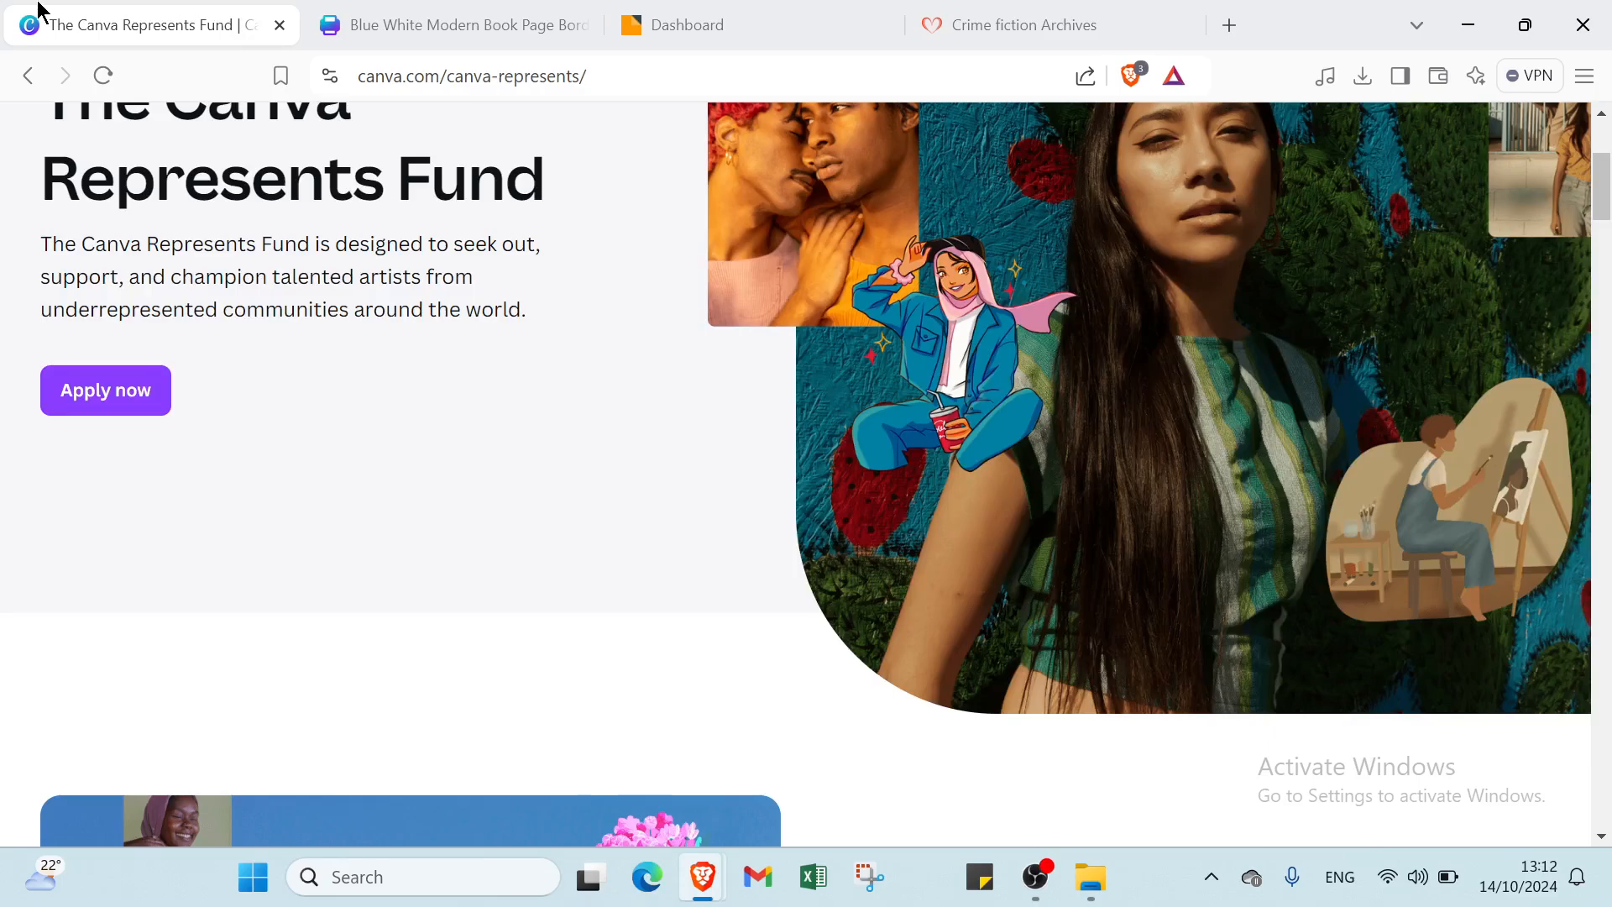
scroll(778, 747, down, 2)
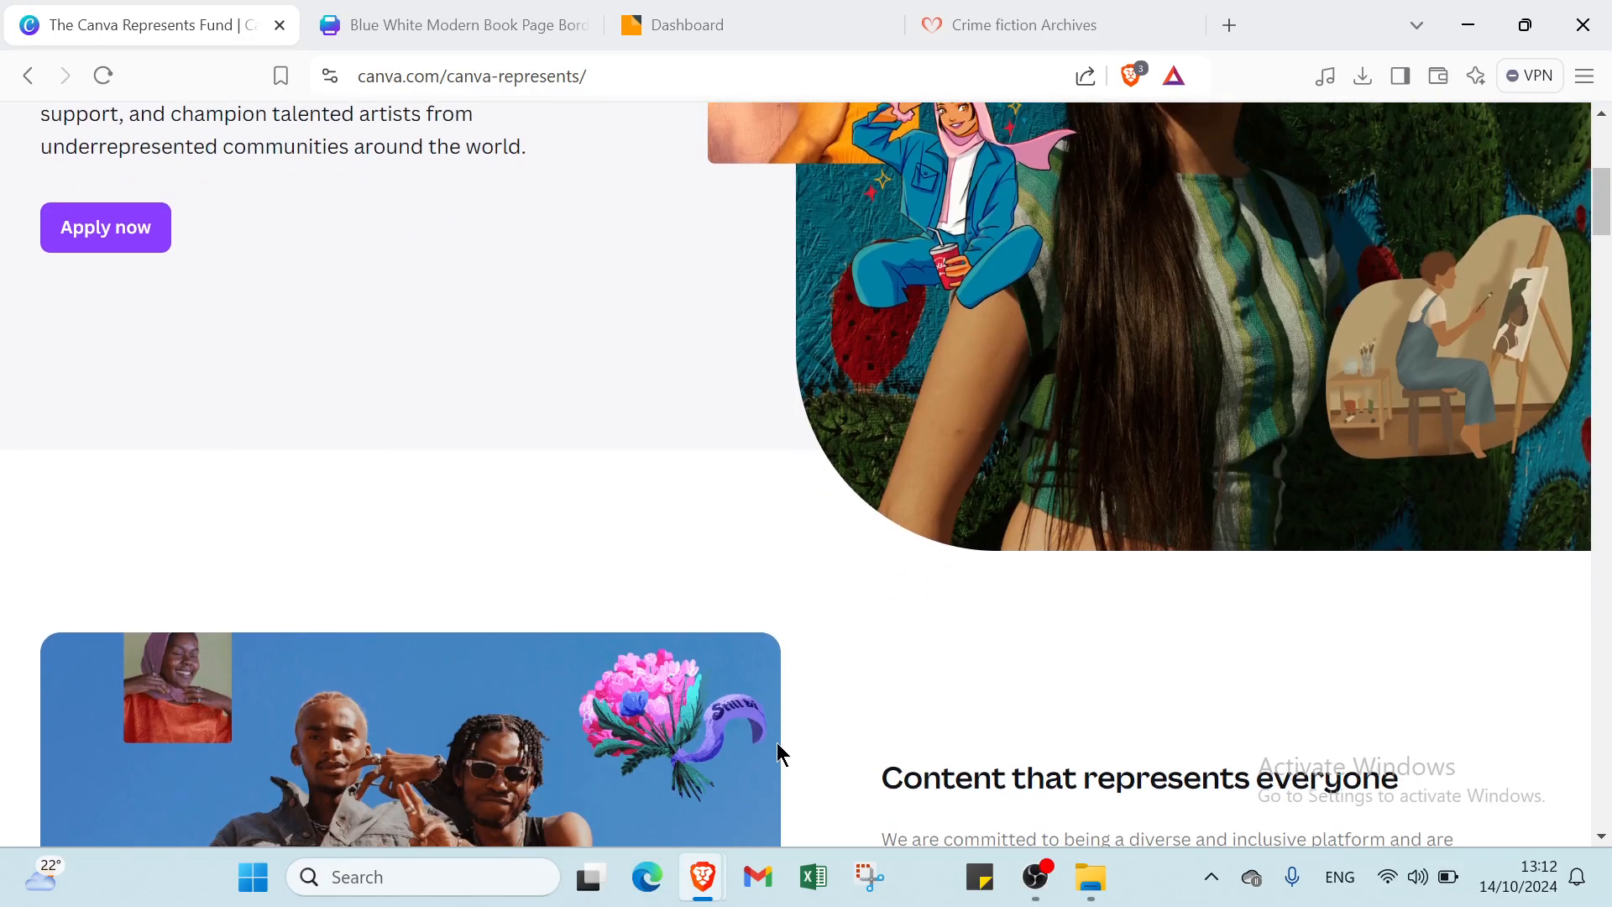
scroll(780, 739, down, 2)
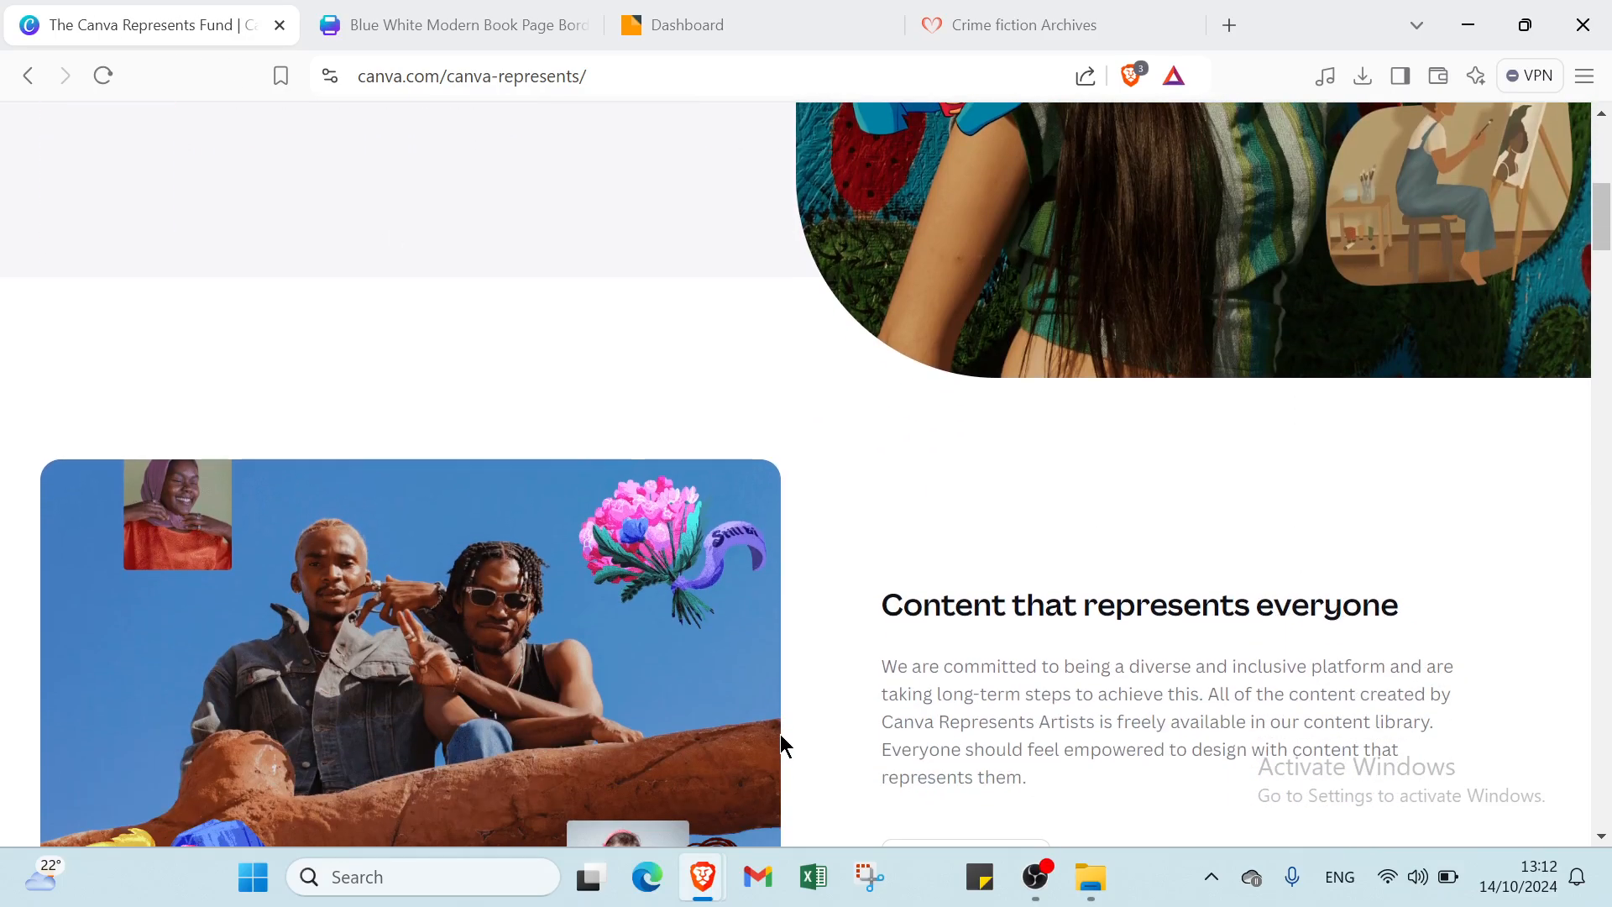